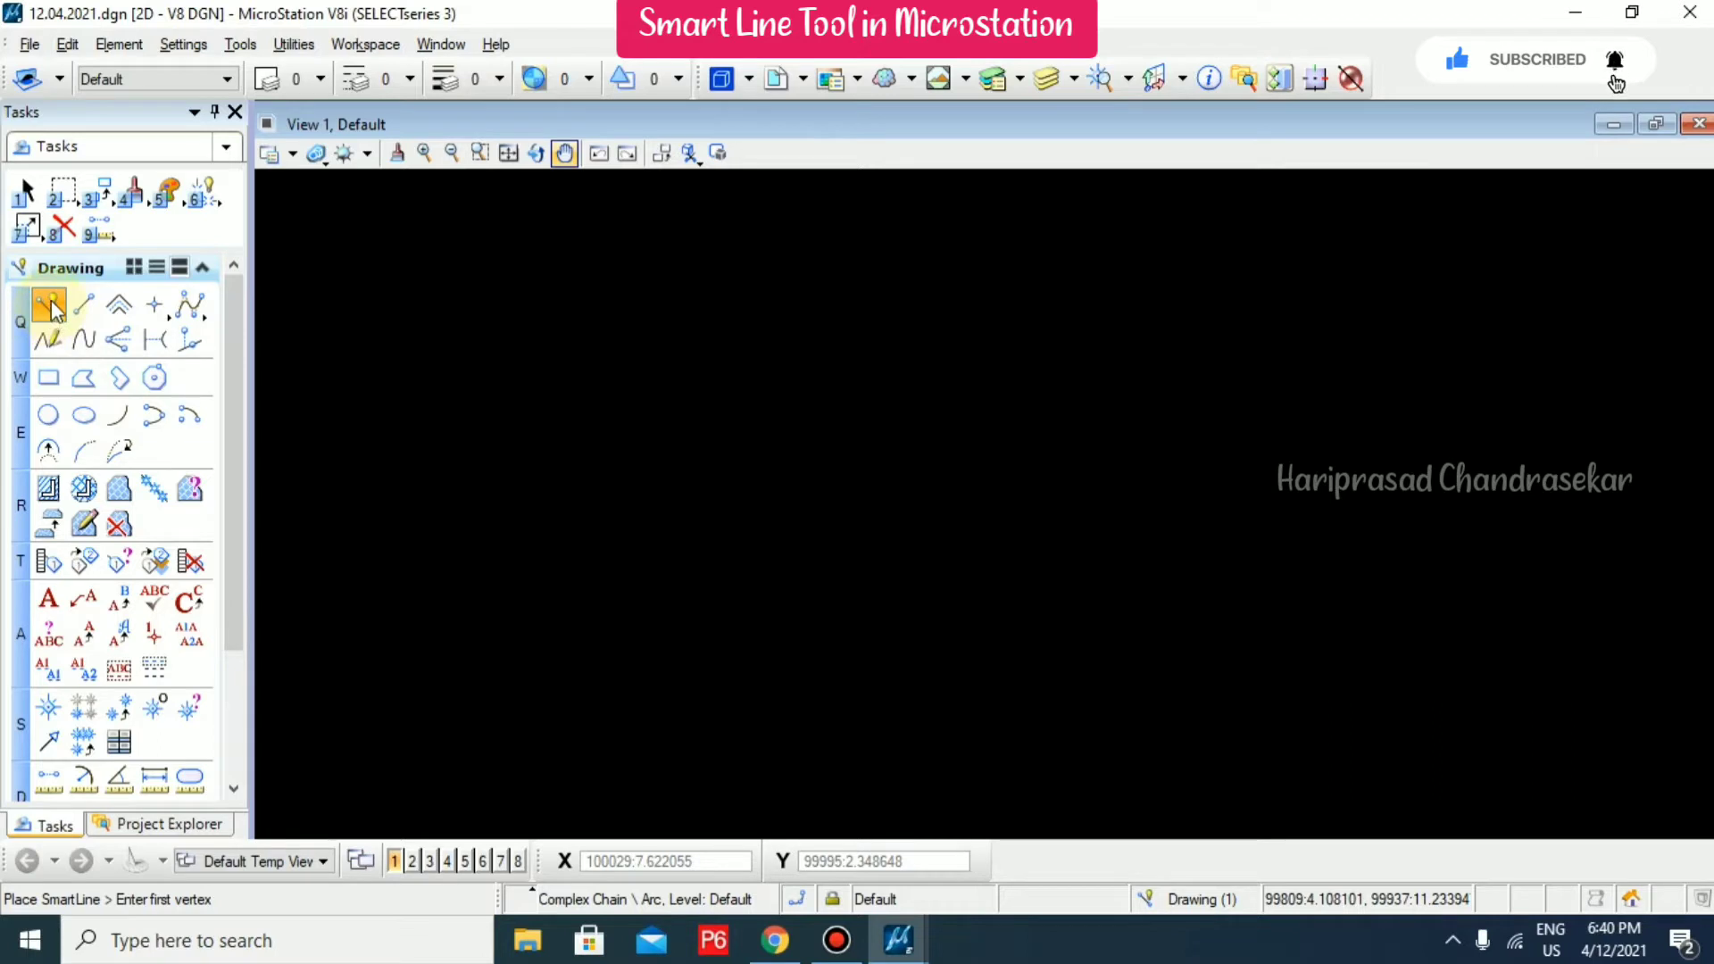
- Start the Place SmartLine tool with Lines segments and Sharp vertices, and move its settings window clear of the drawing area
{"action": "left_click", "coordinate": [49, 303]}
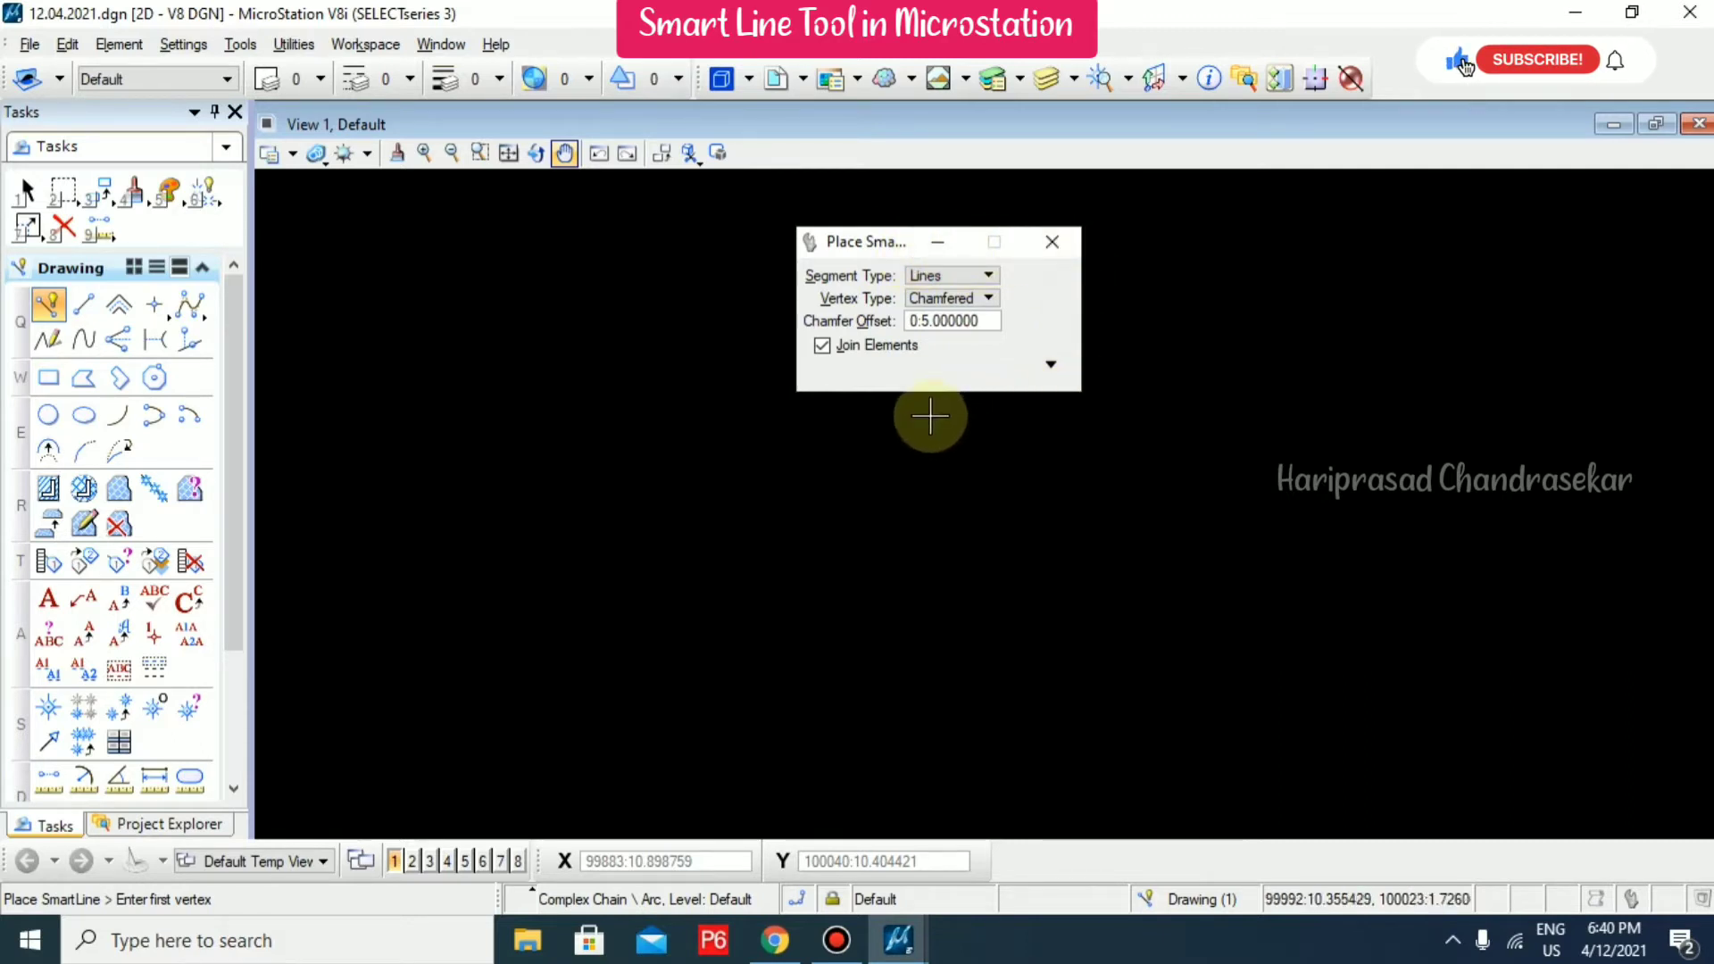
{"action": "left_click", "coordinate": [986, 277]}
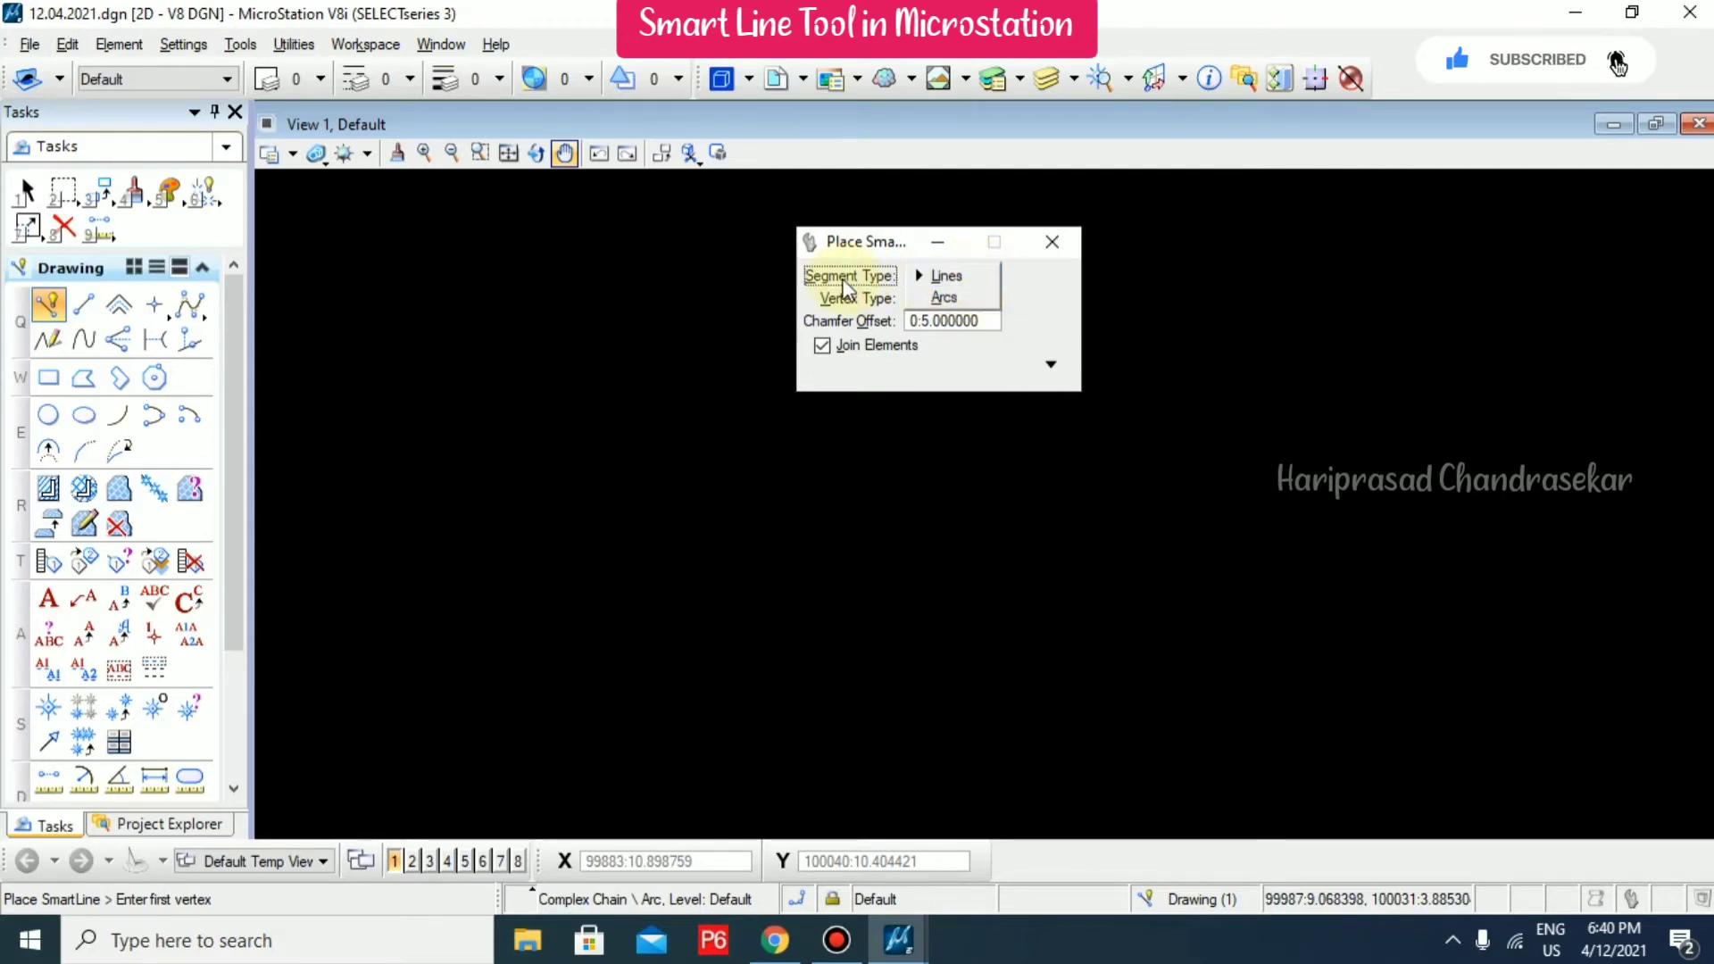
{"action": "left_click", "coordinate": [1025, 270]}
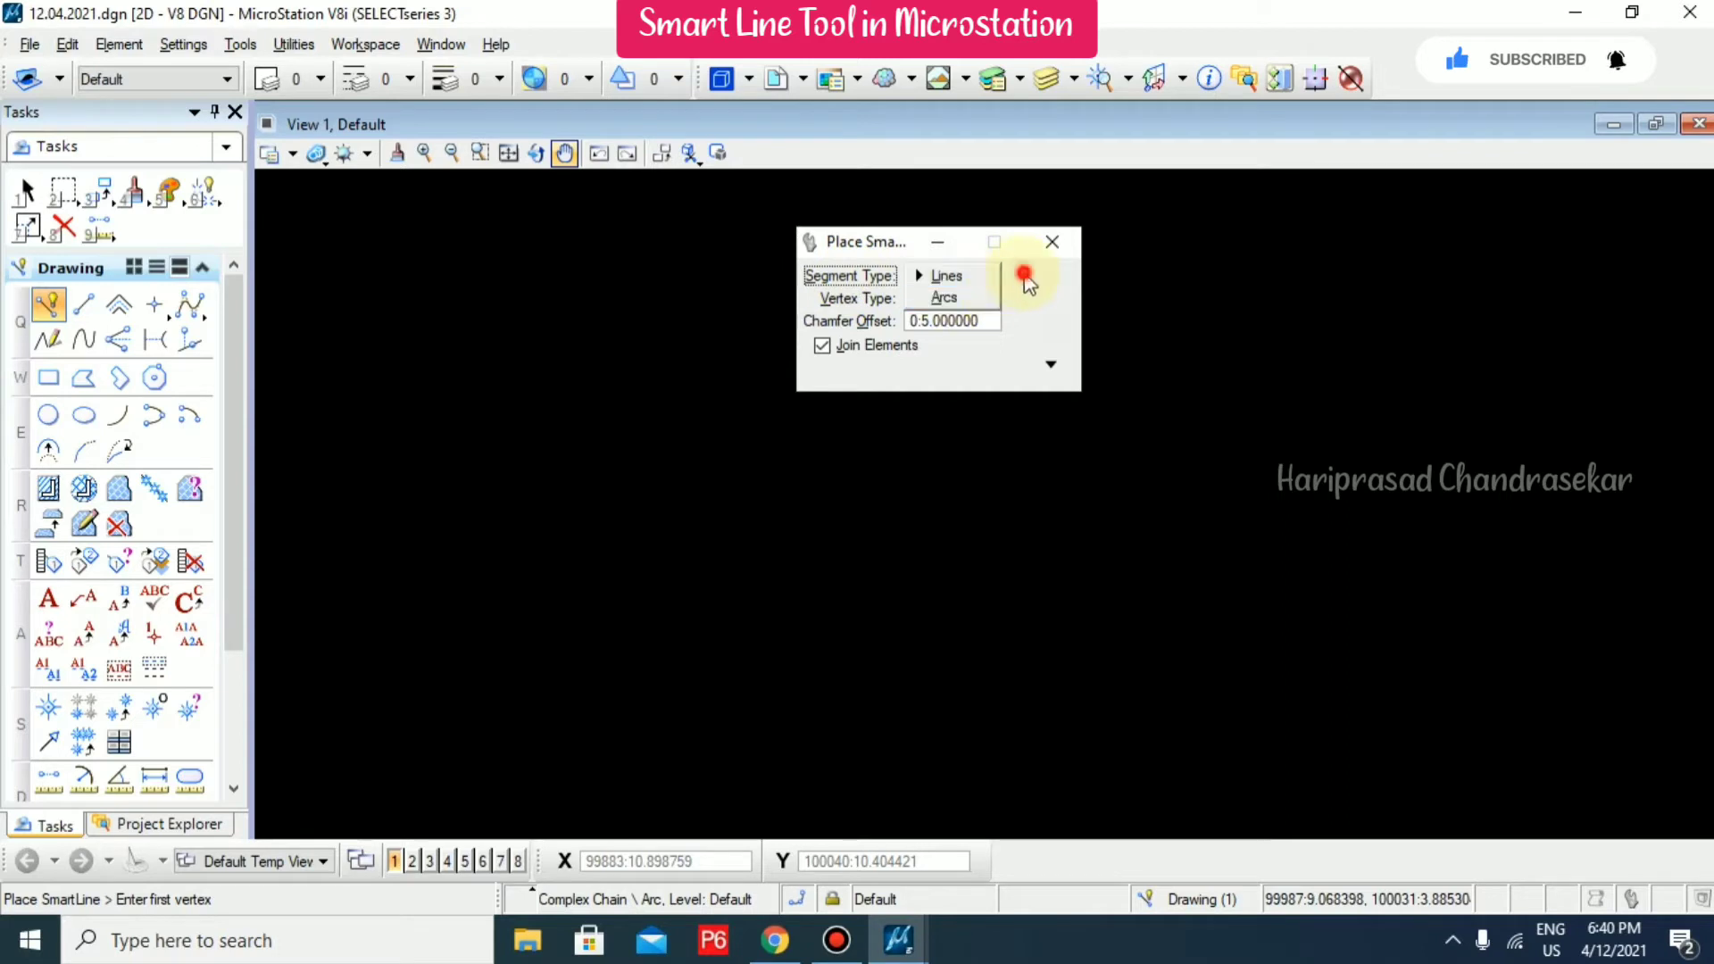
{"action": "left_click", "coordinate": [935, 300]}
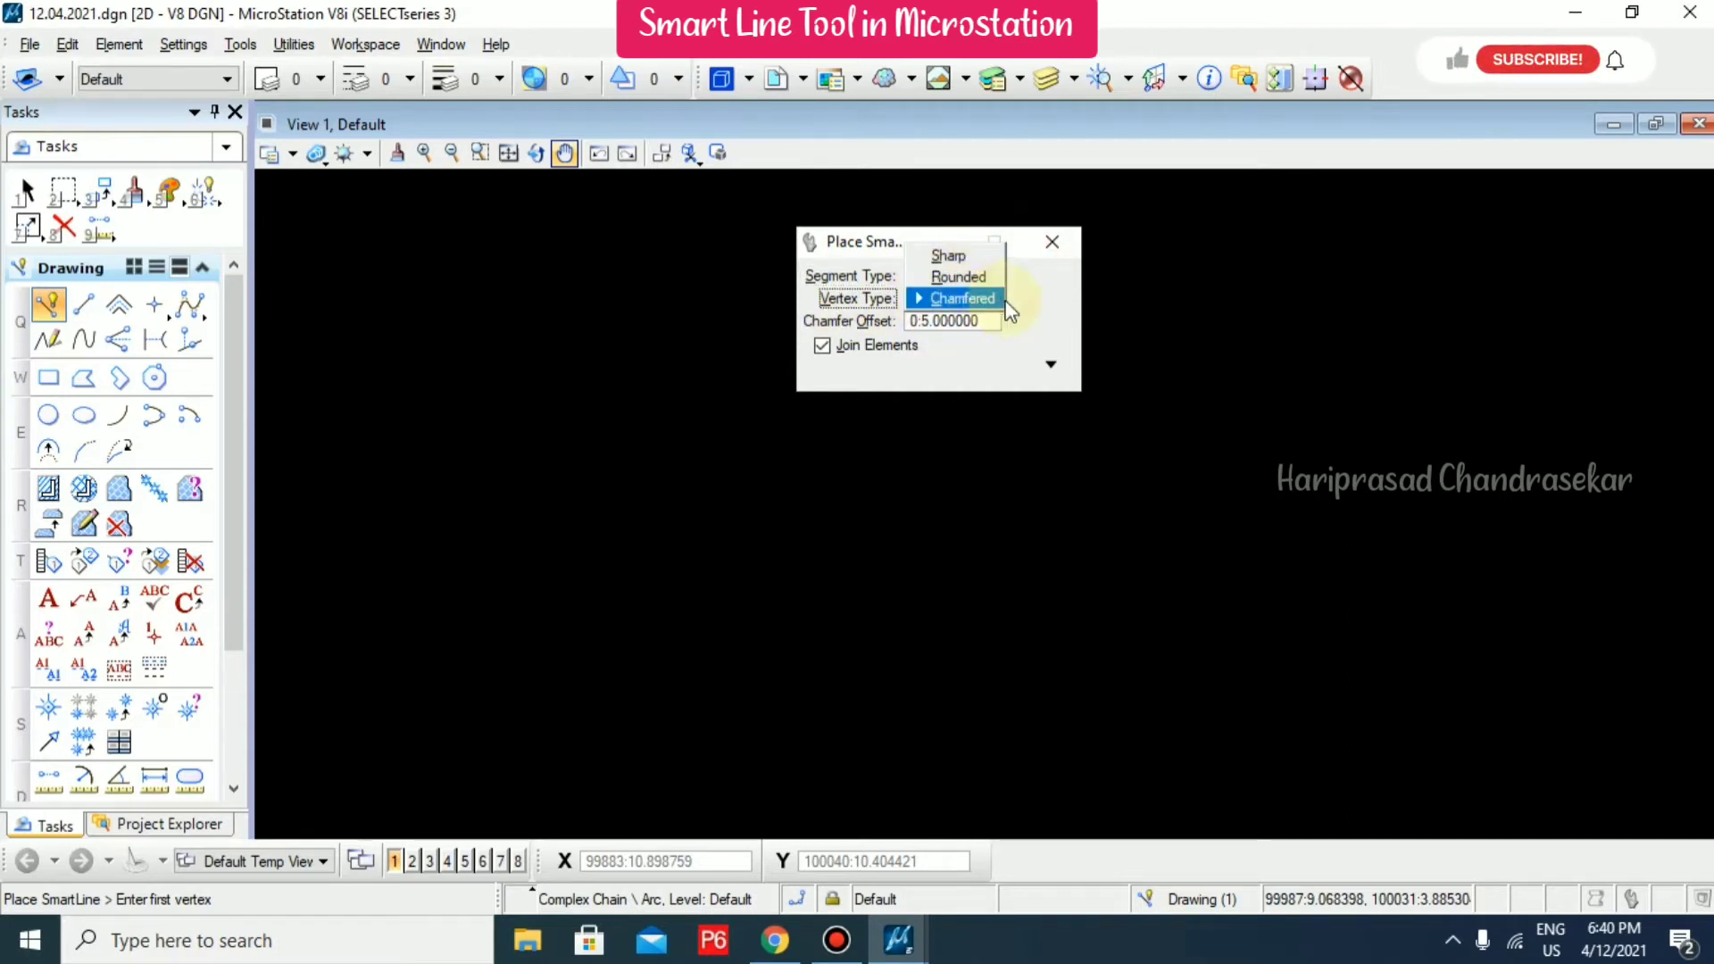
{"action": "left_click", "coordinate": [1047, 322]}
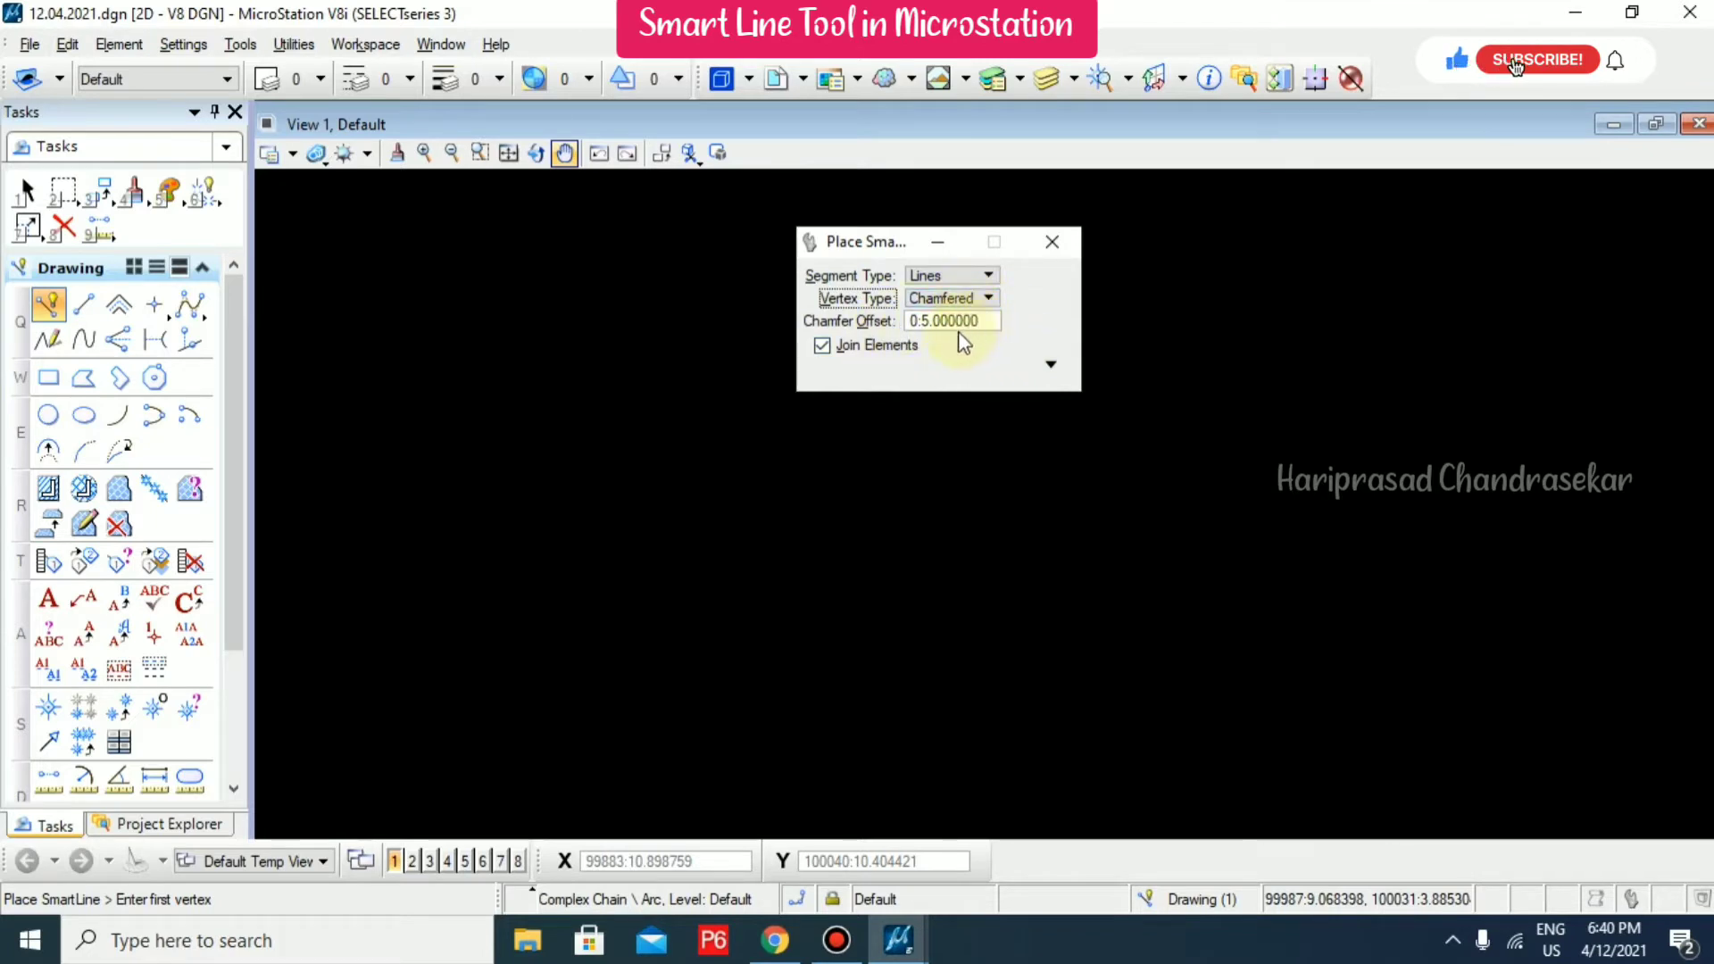
{"action": "left_click", "coordinate": [957, 304]}
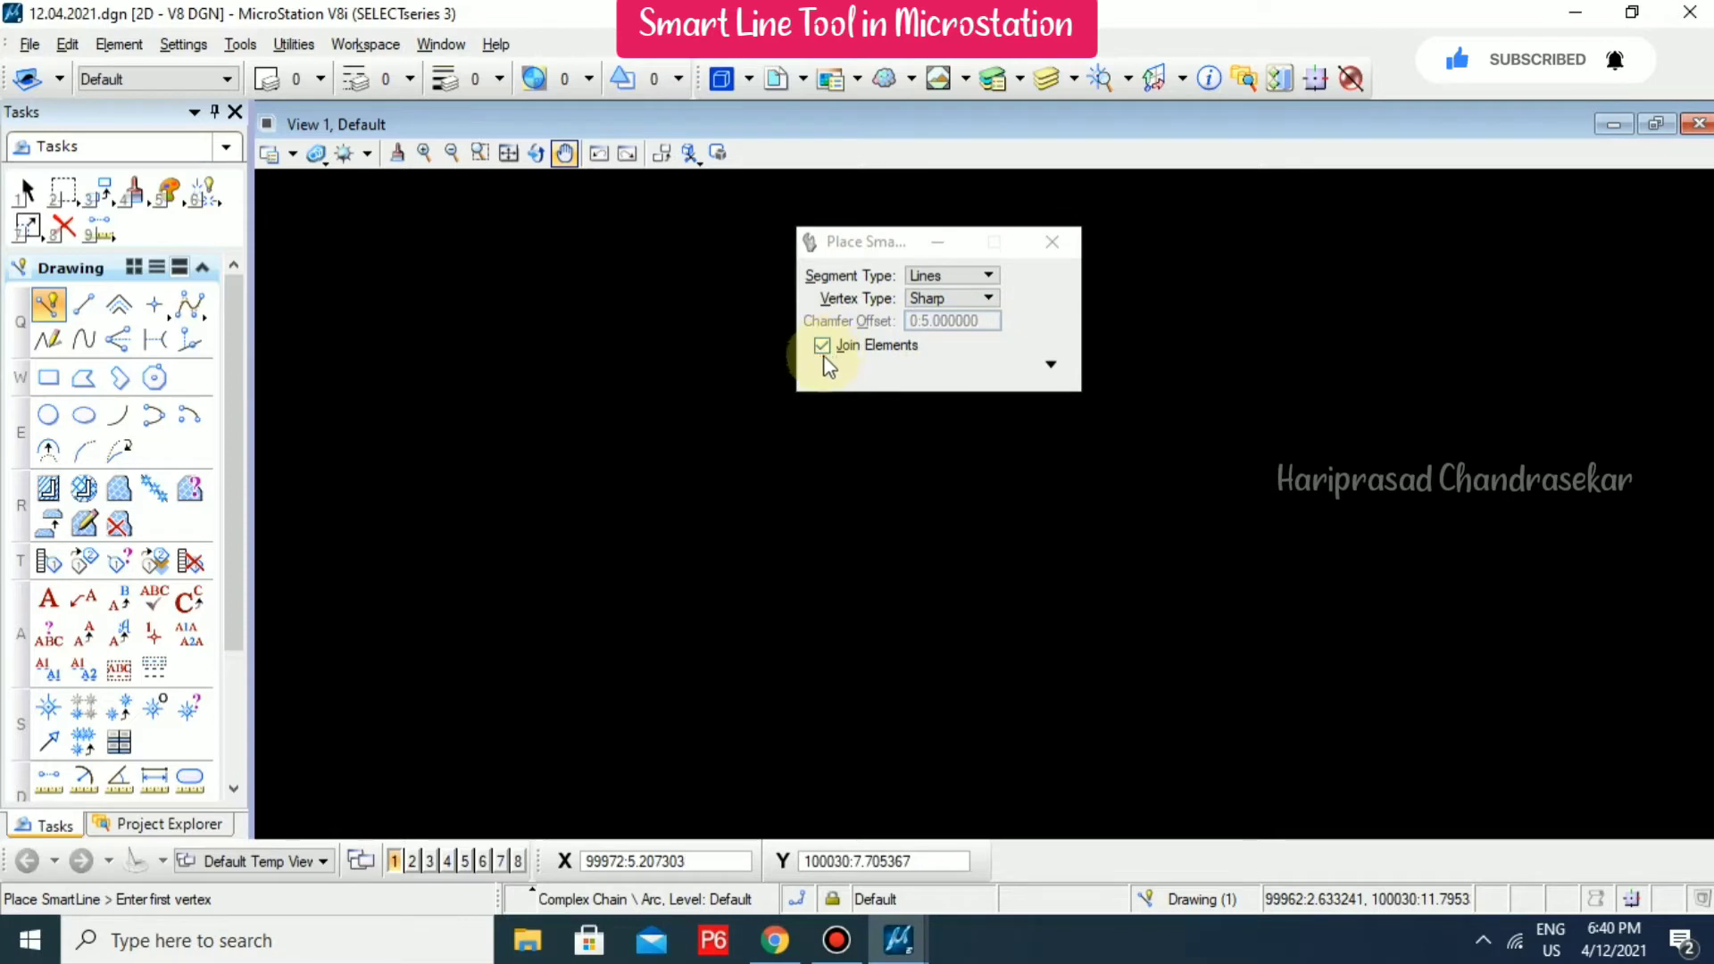
{"action": "left_click_drag", "start_coordinate": [891, 244], "coordinate": [1373, 232]}
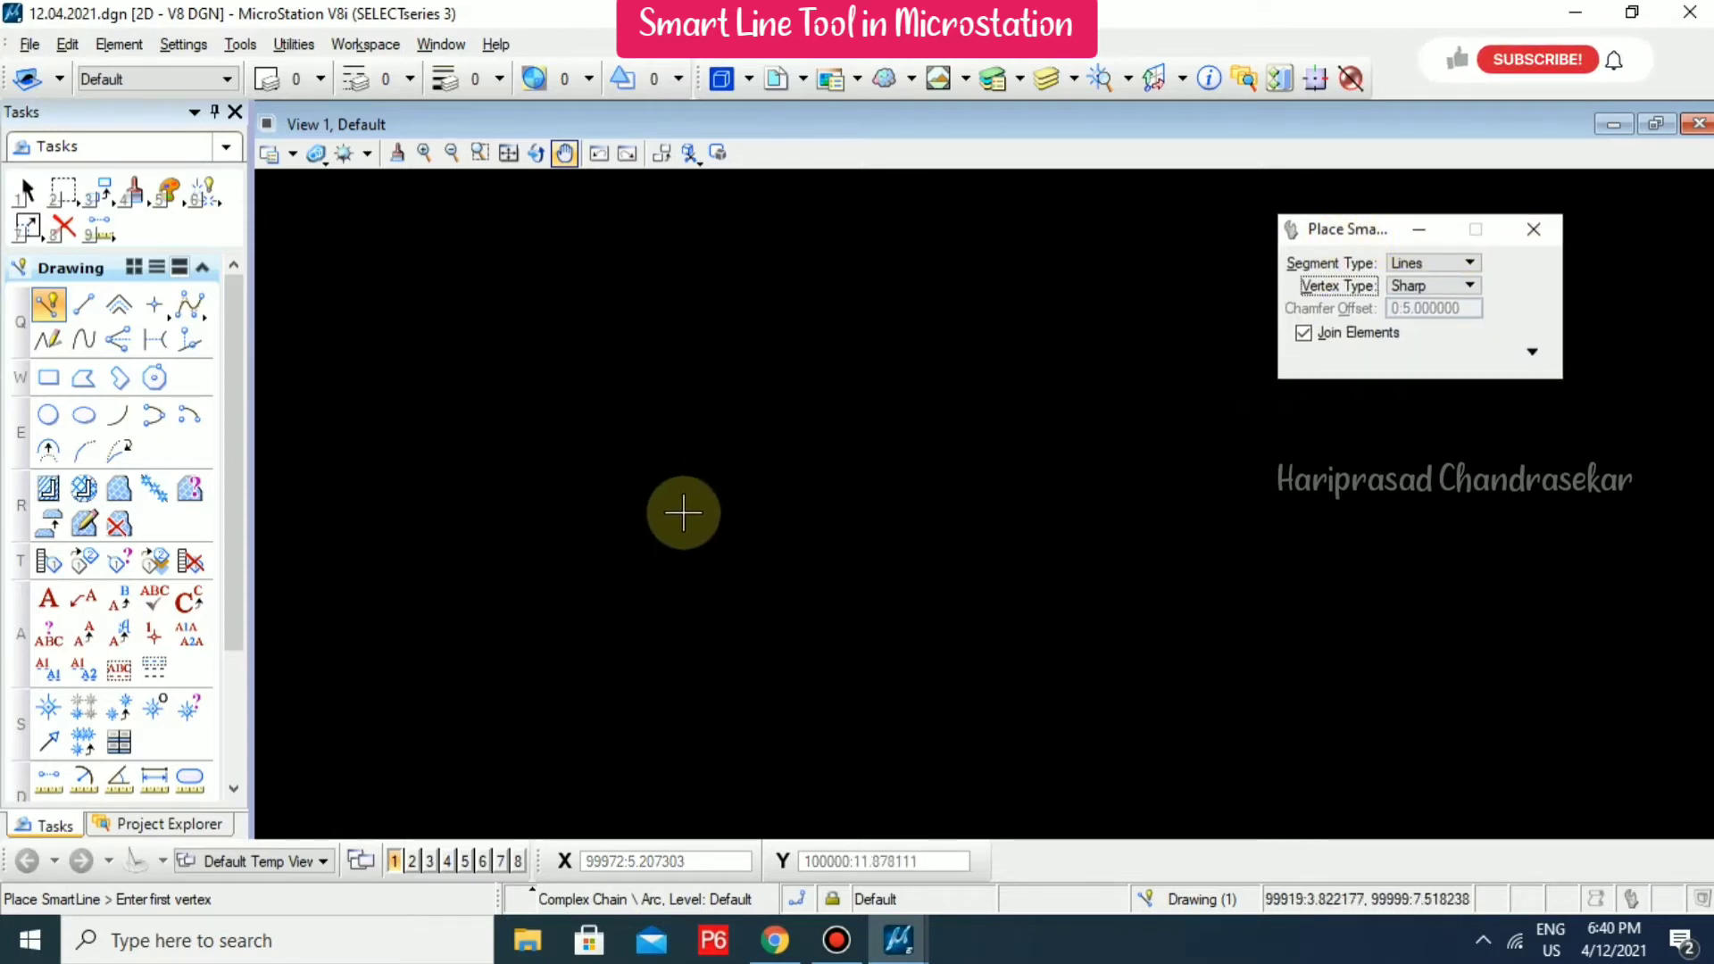
- Draw a closed sharp-cornered square with 20-unit sides, finishing at its starting point
{"action": "left_click", "coordinate": [749, 549]}
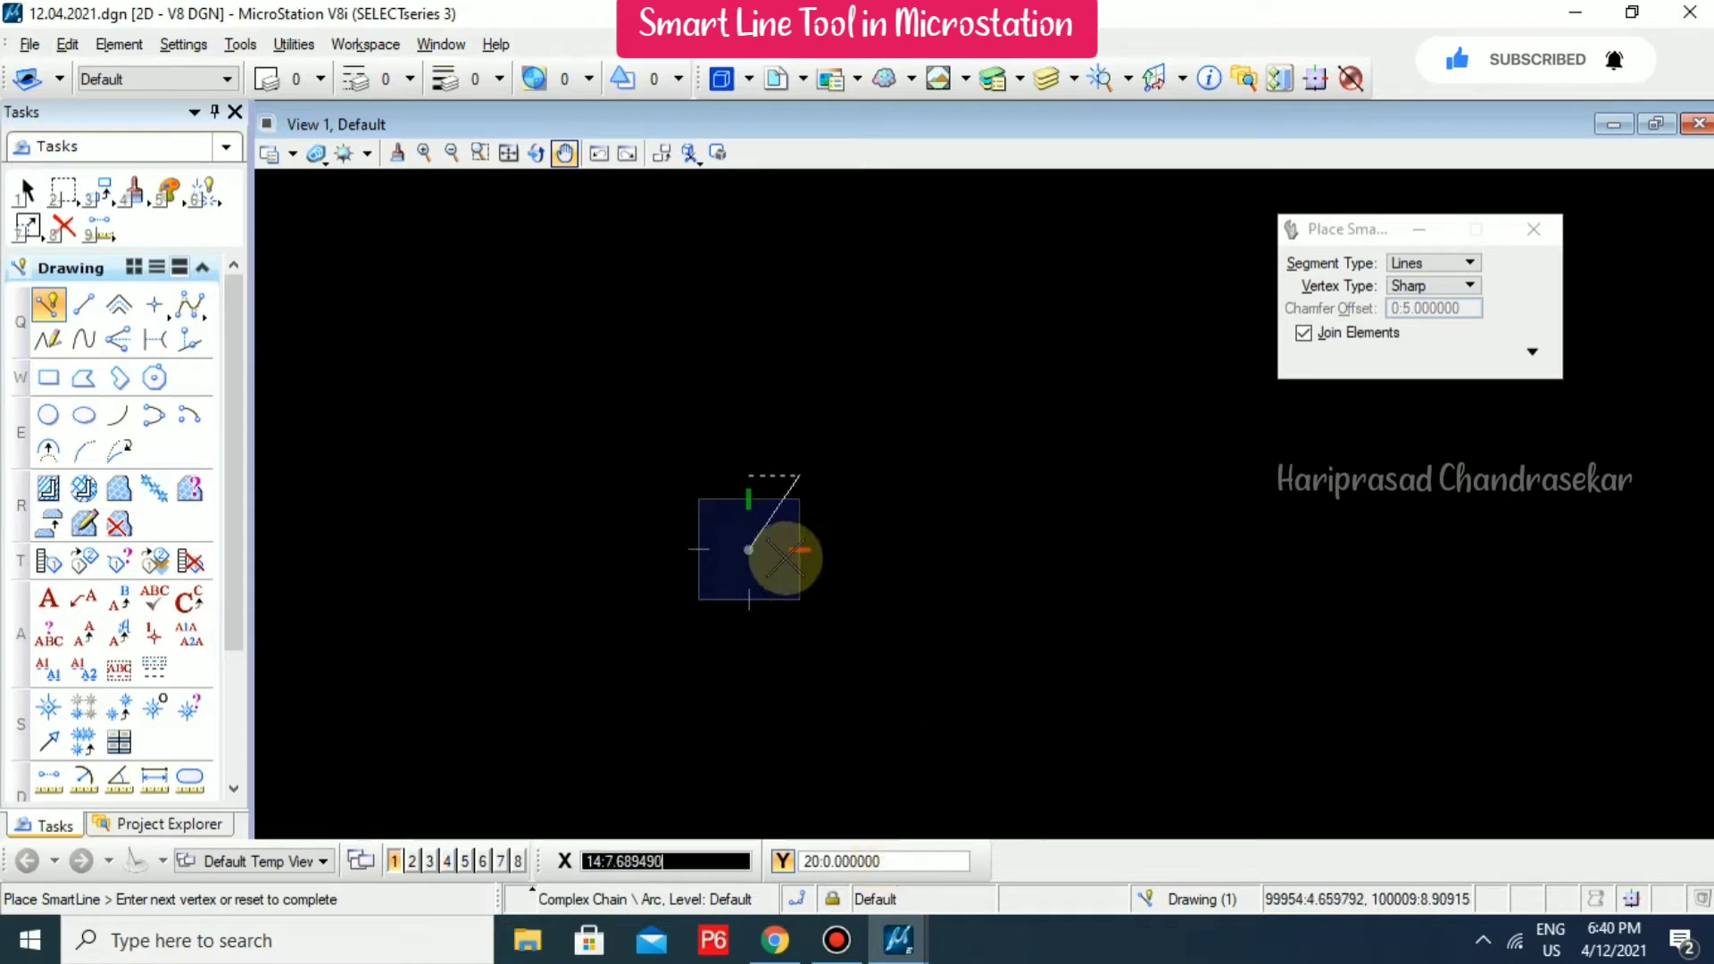
{"action": "left_click", "coordinate": [750, 509]}
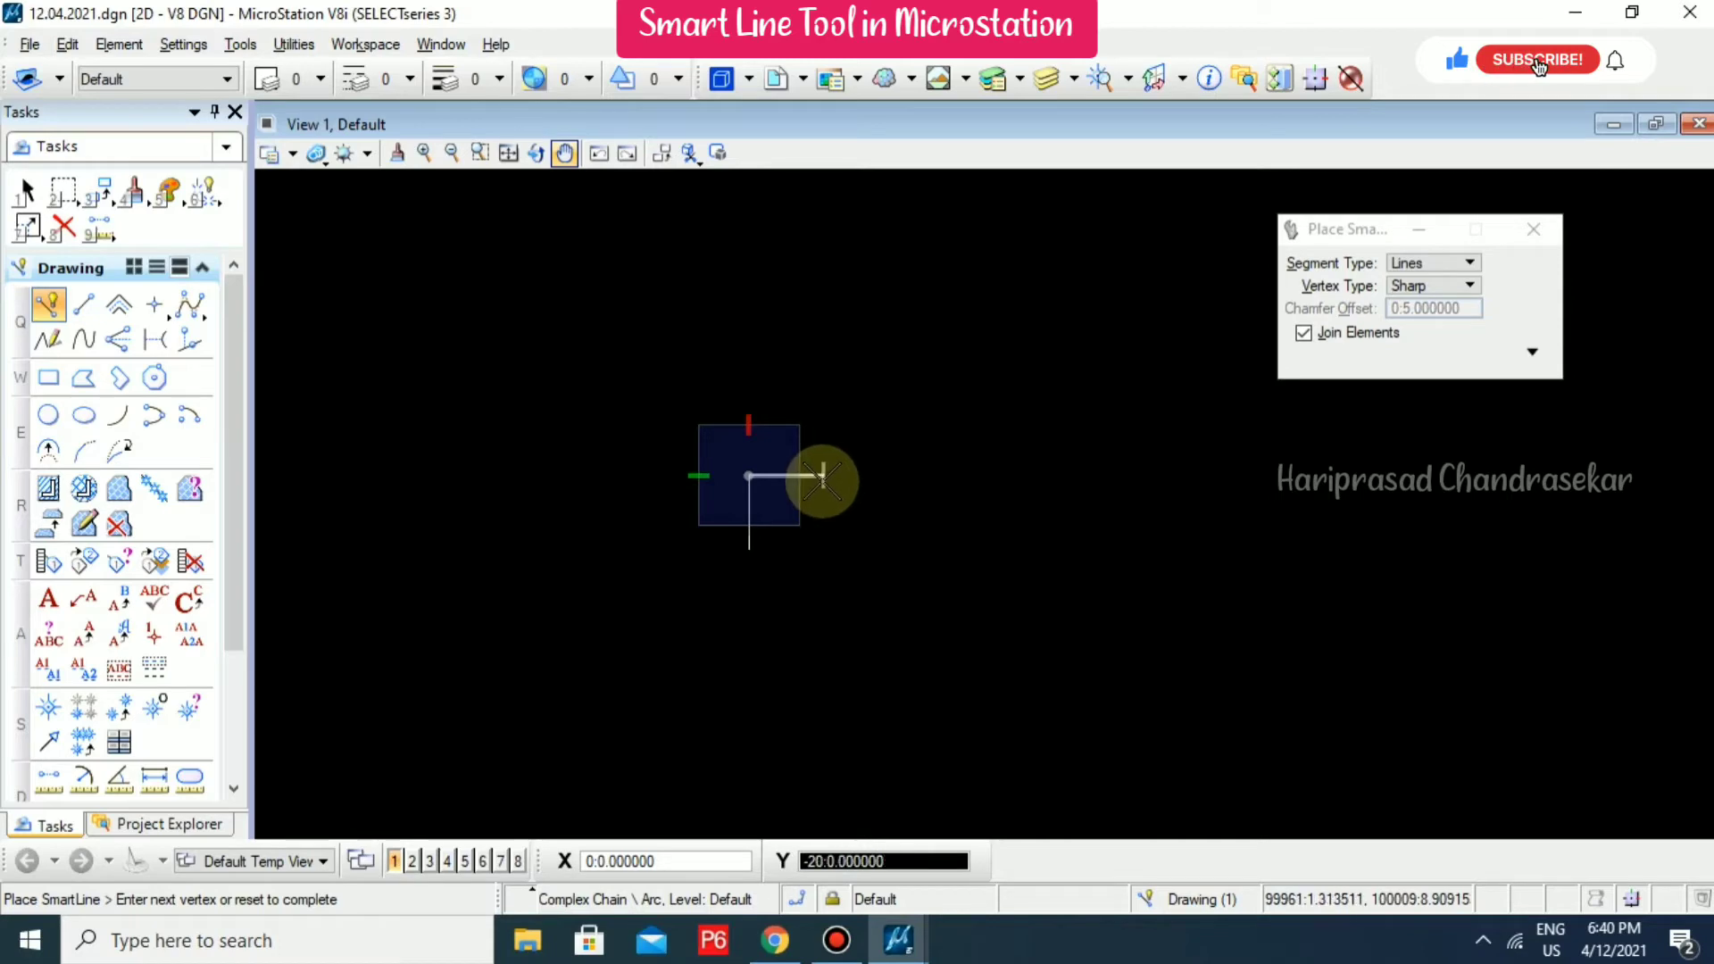
{"action": "scroll", "coordinate": [821, 476], "scroll_direction": "up", "scroll_amount": 3}
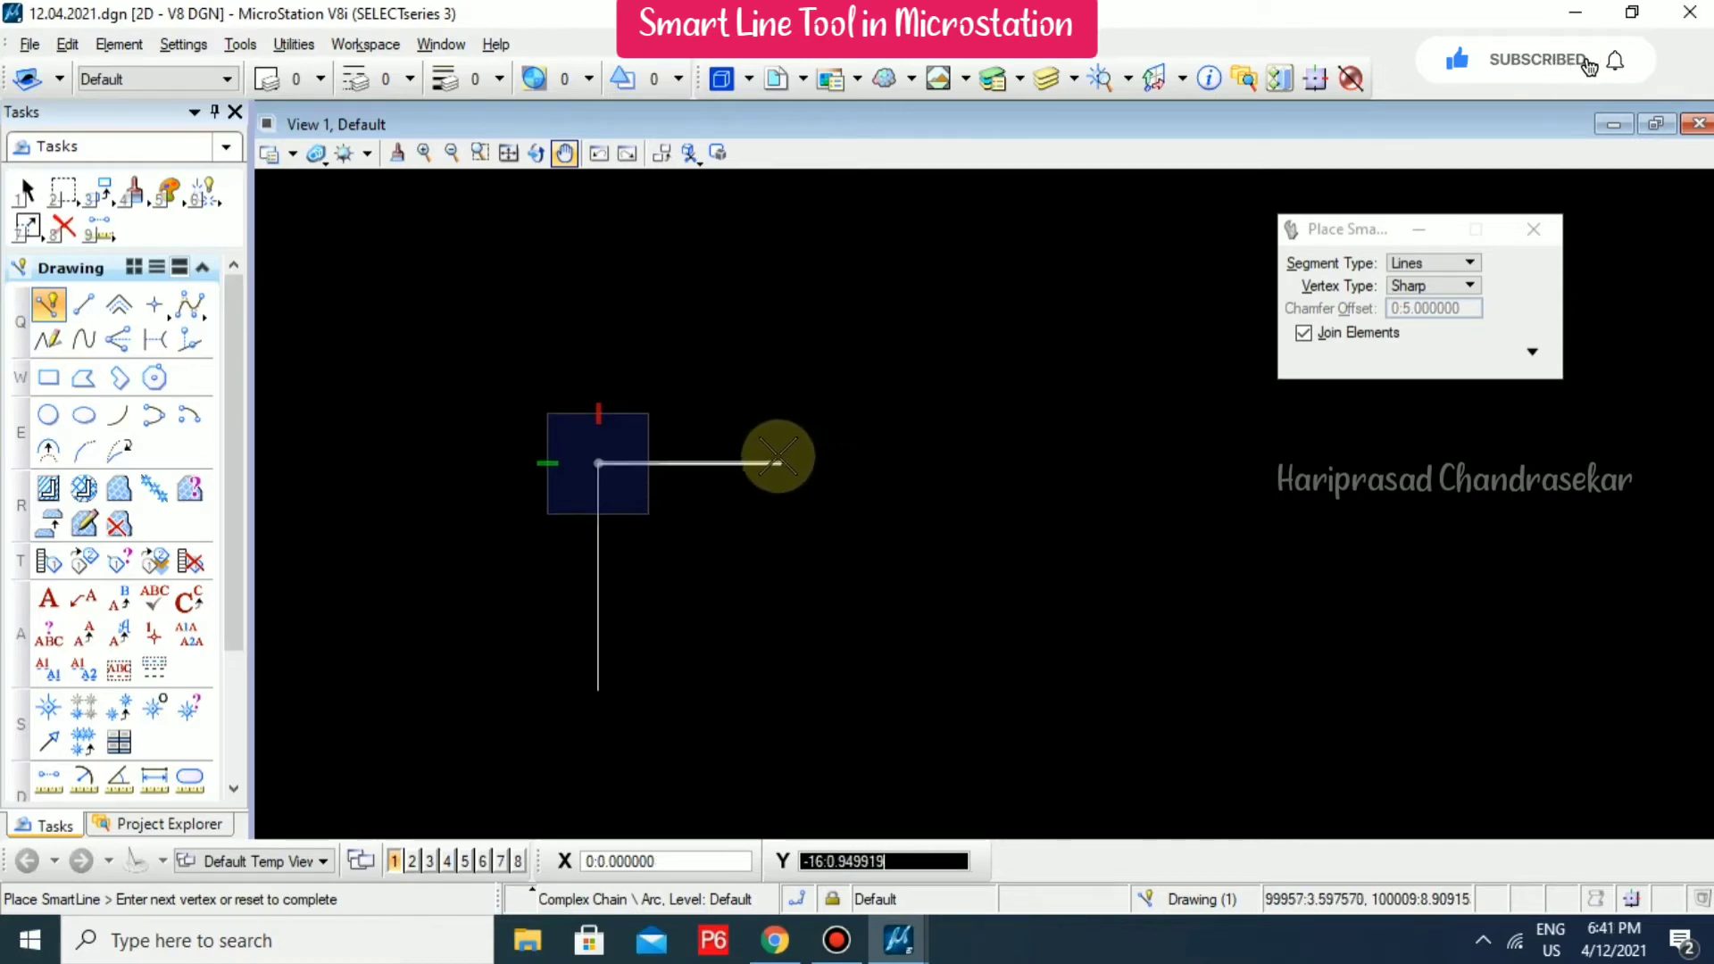
{"action": "left_click", "coordinate": [828, 463]}
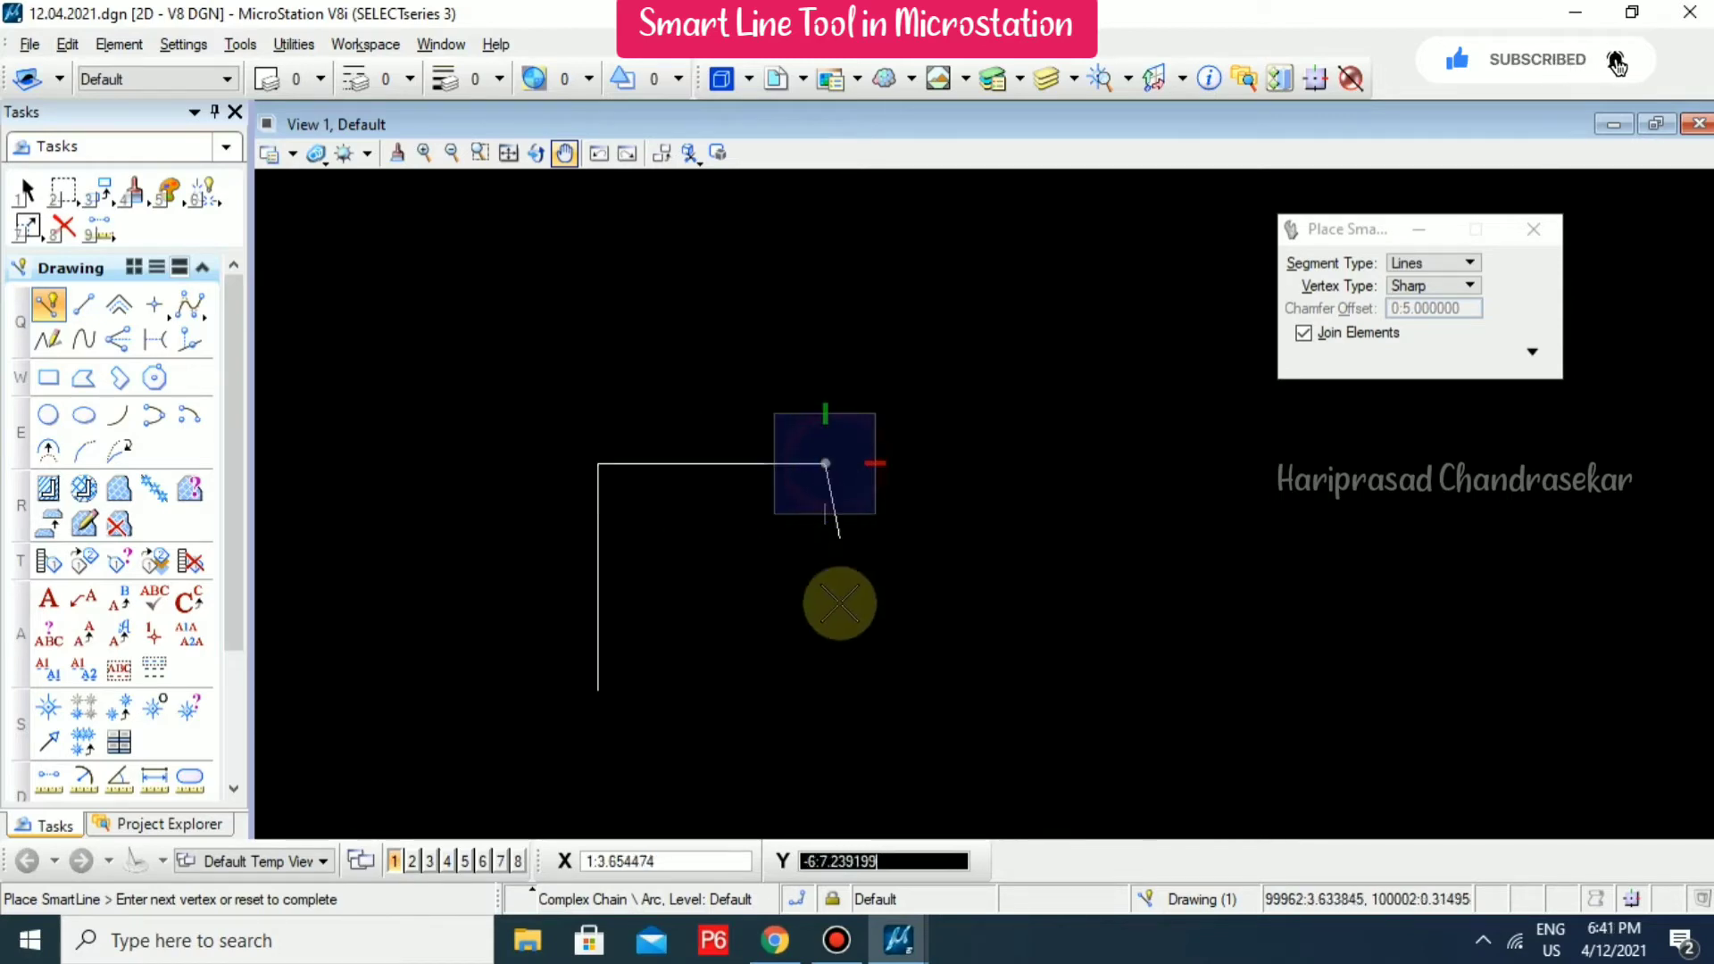
{"action": "left_click", "coordinate": [823, 687]}
{"action": "left_click", "coordinate": [582, 687]}
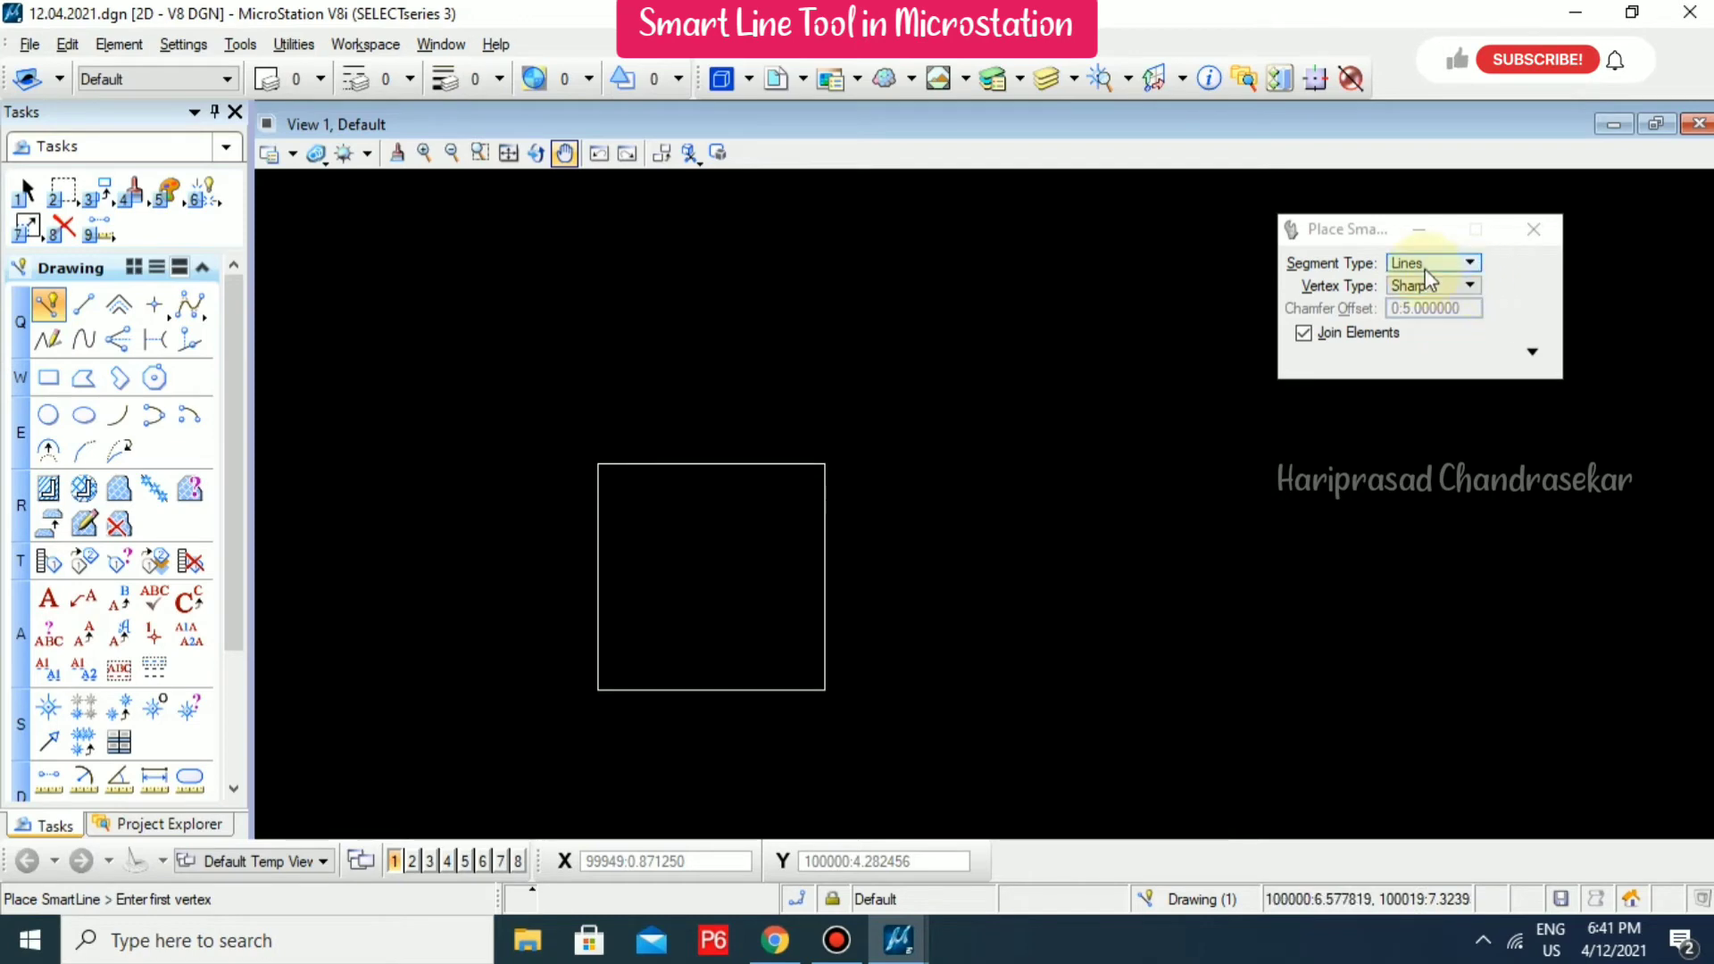
- Set the SmartLine vertex type to Rounded with a rounding radius of 5:0
{"action": "left_click", "coordinate": [1446, 288]}
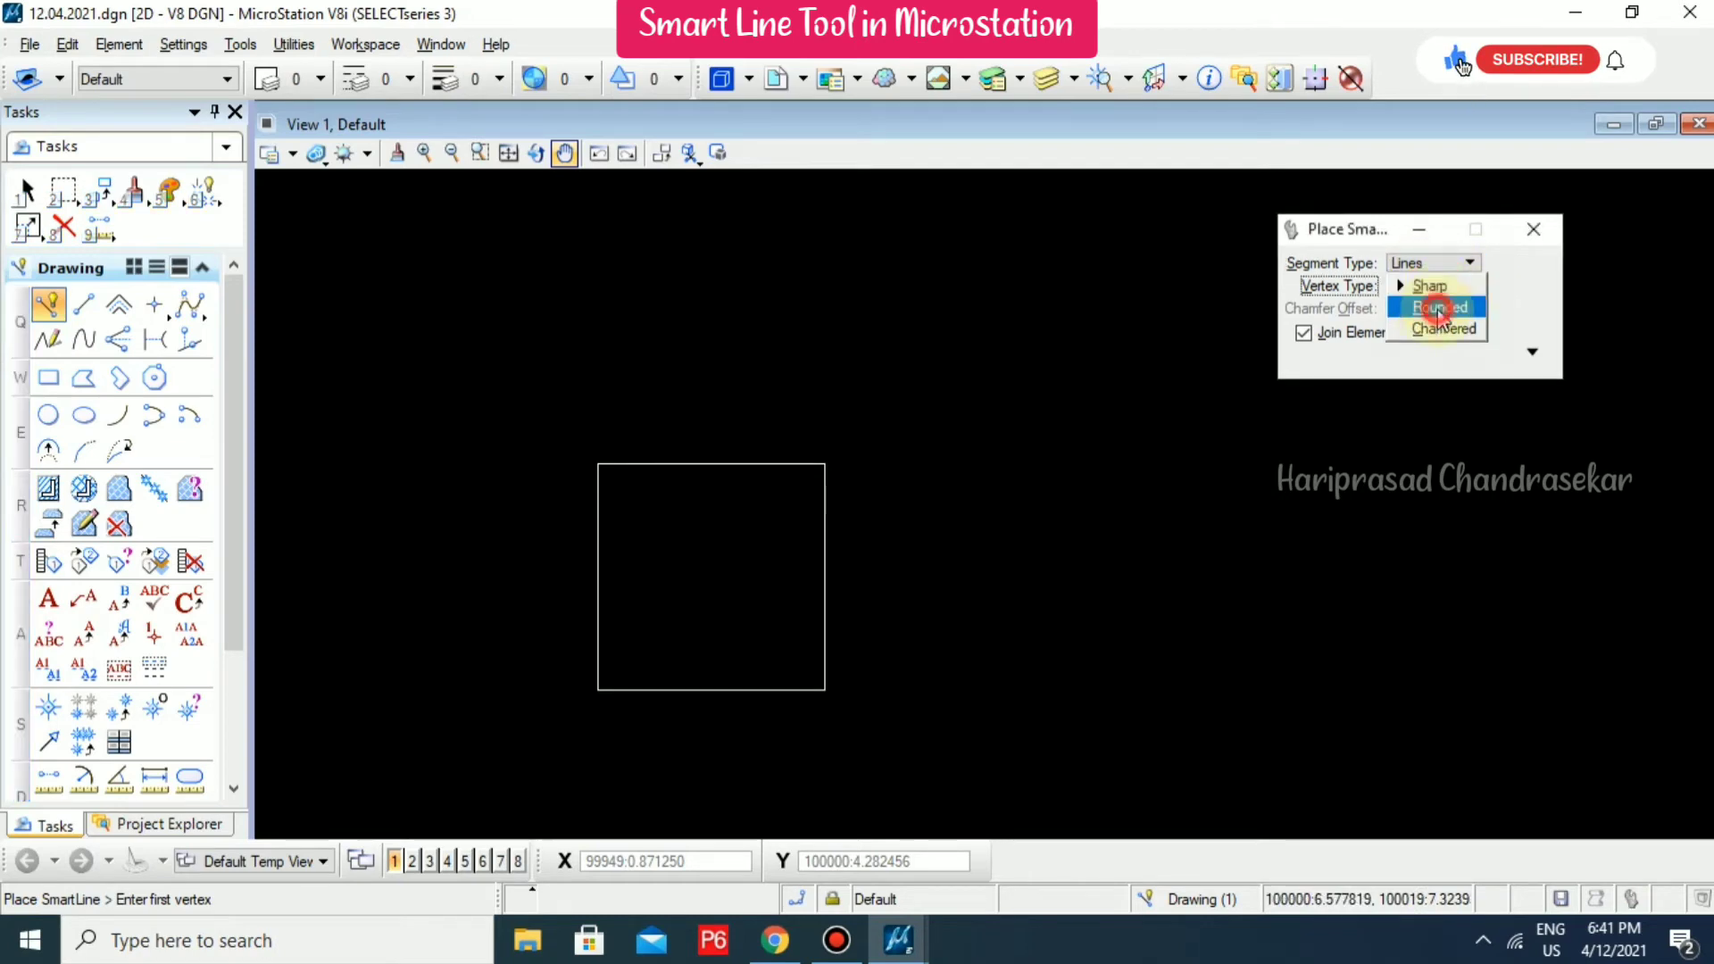
{"action": "left_click", "coordinate": [1444, 315]}
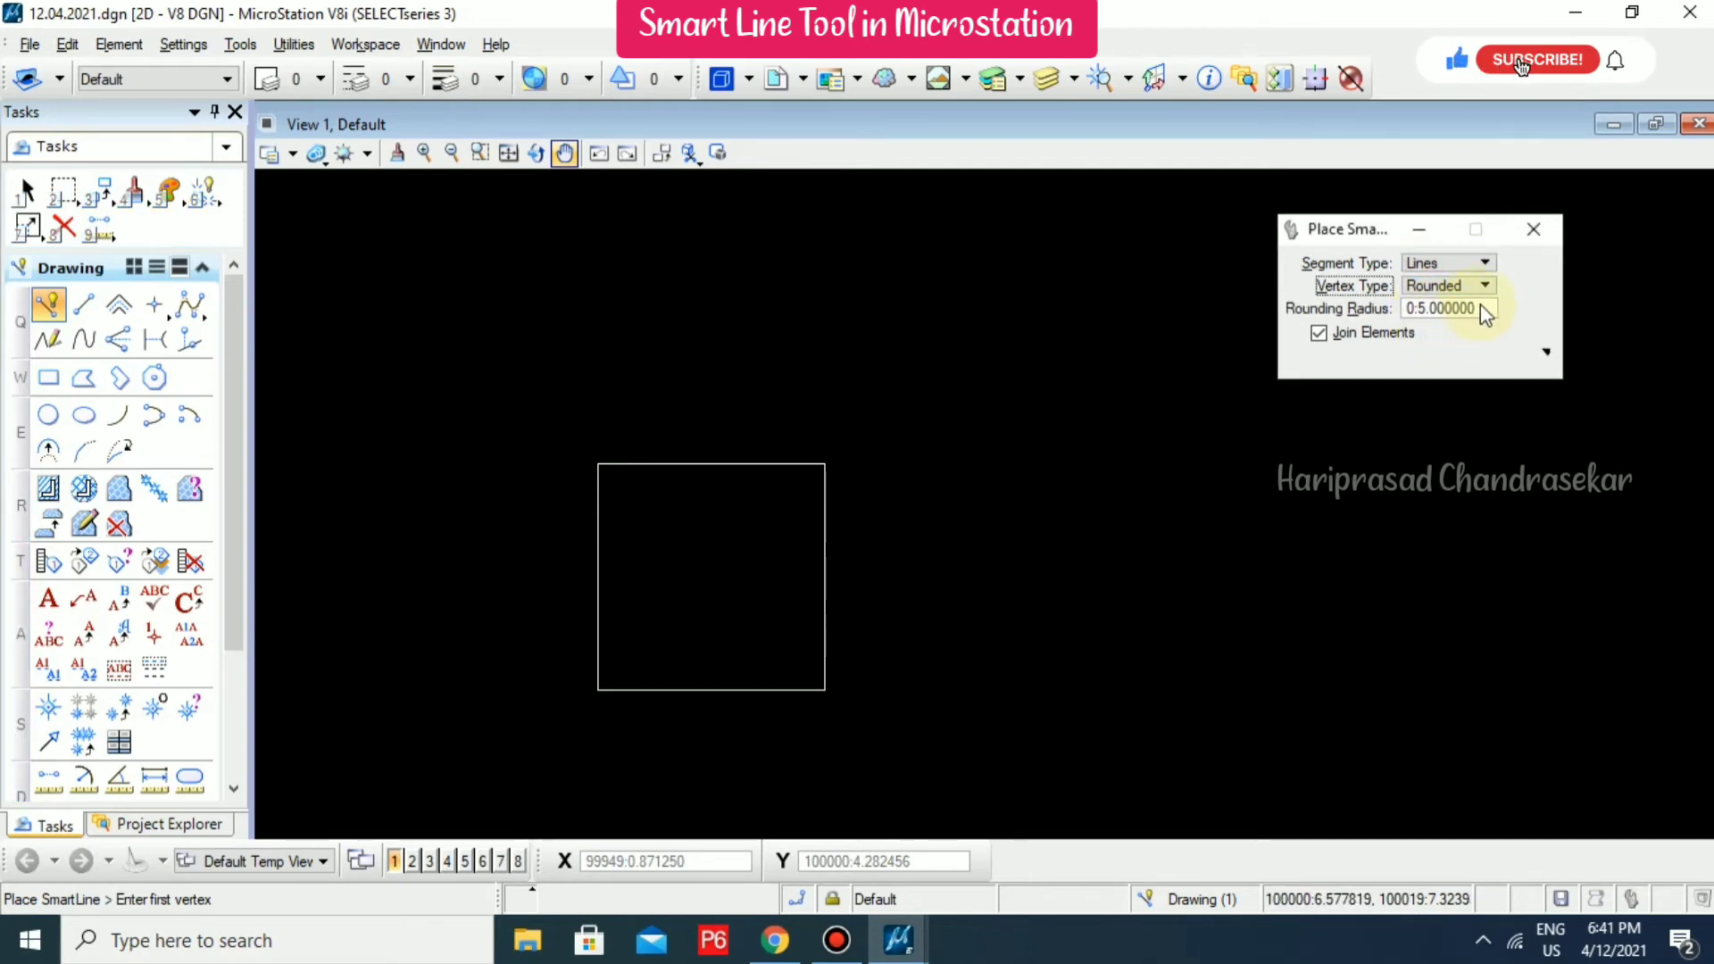
{"action": "left_click", "coordinate": [1484, 308]}
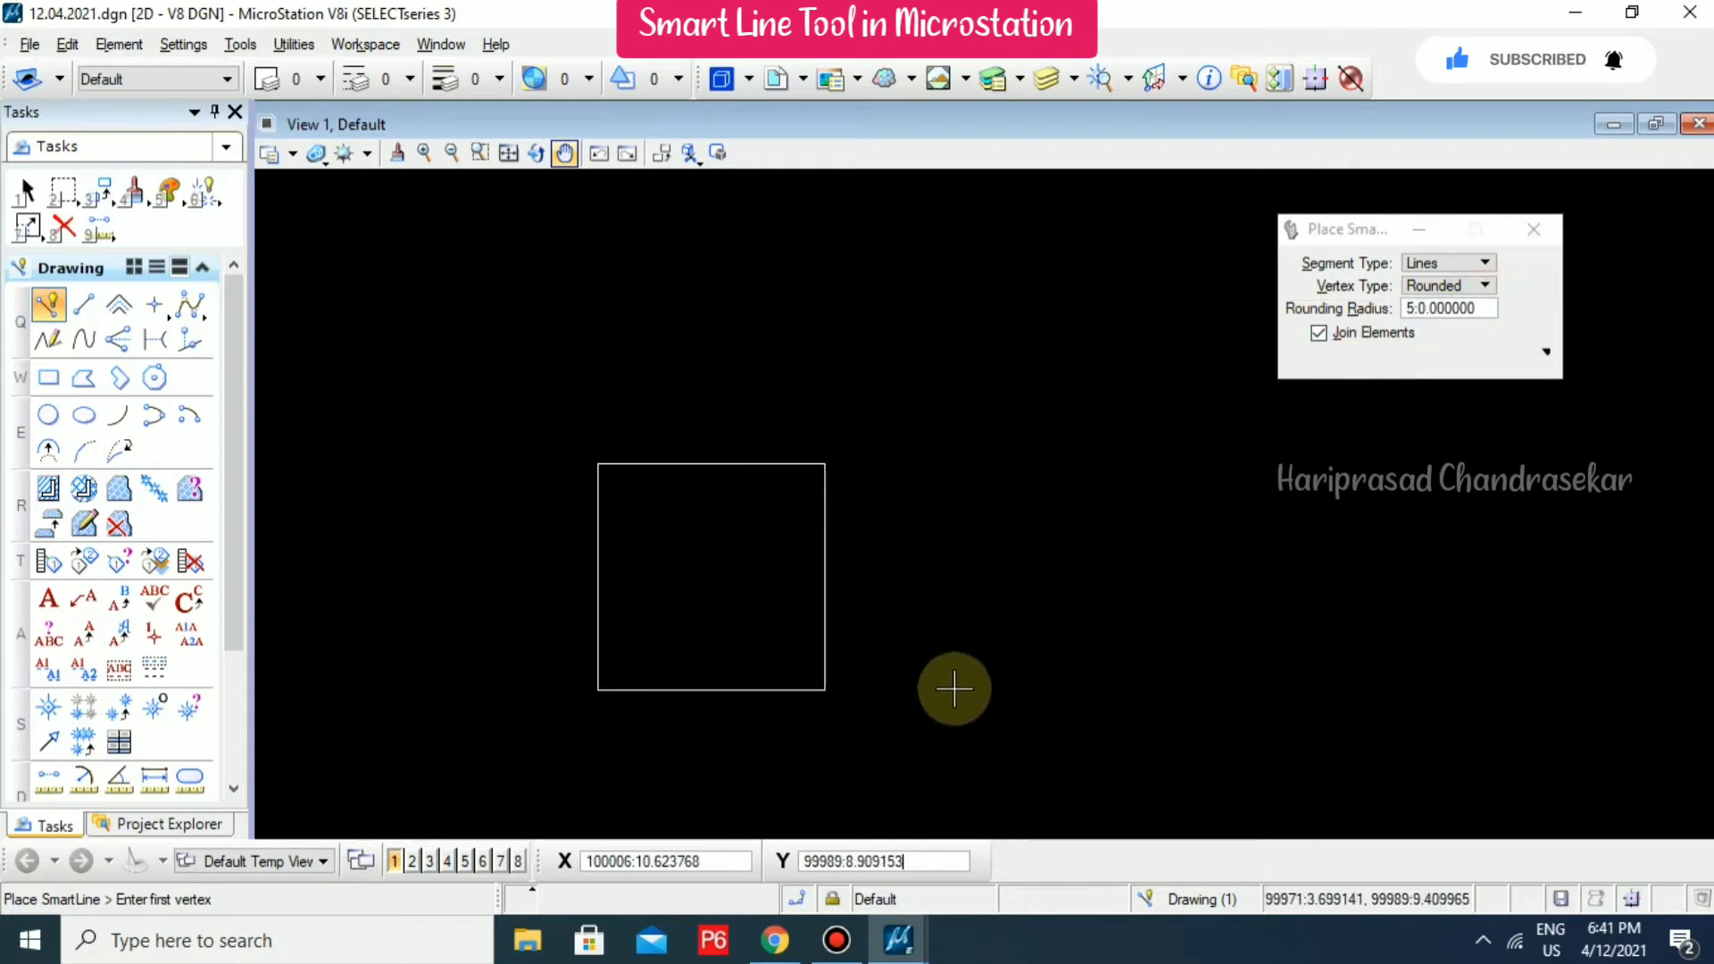
- Draw a closed square with 30-unit sides and rounded corners to the right of the sharp-cornered square
{"action": "left_click", "coordinate": [986, 690]}
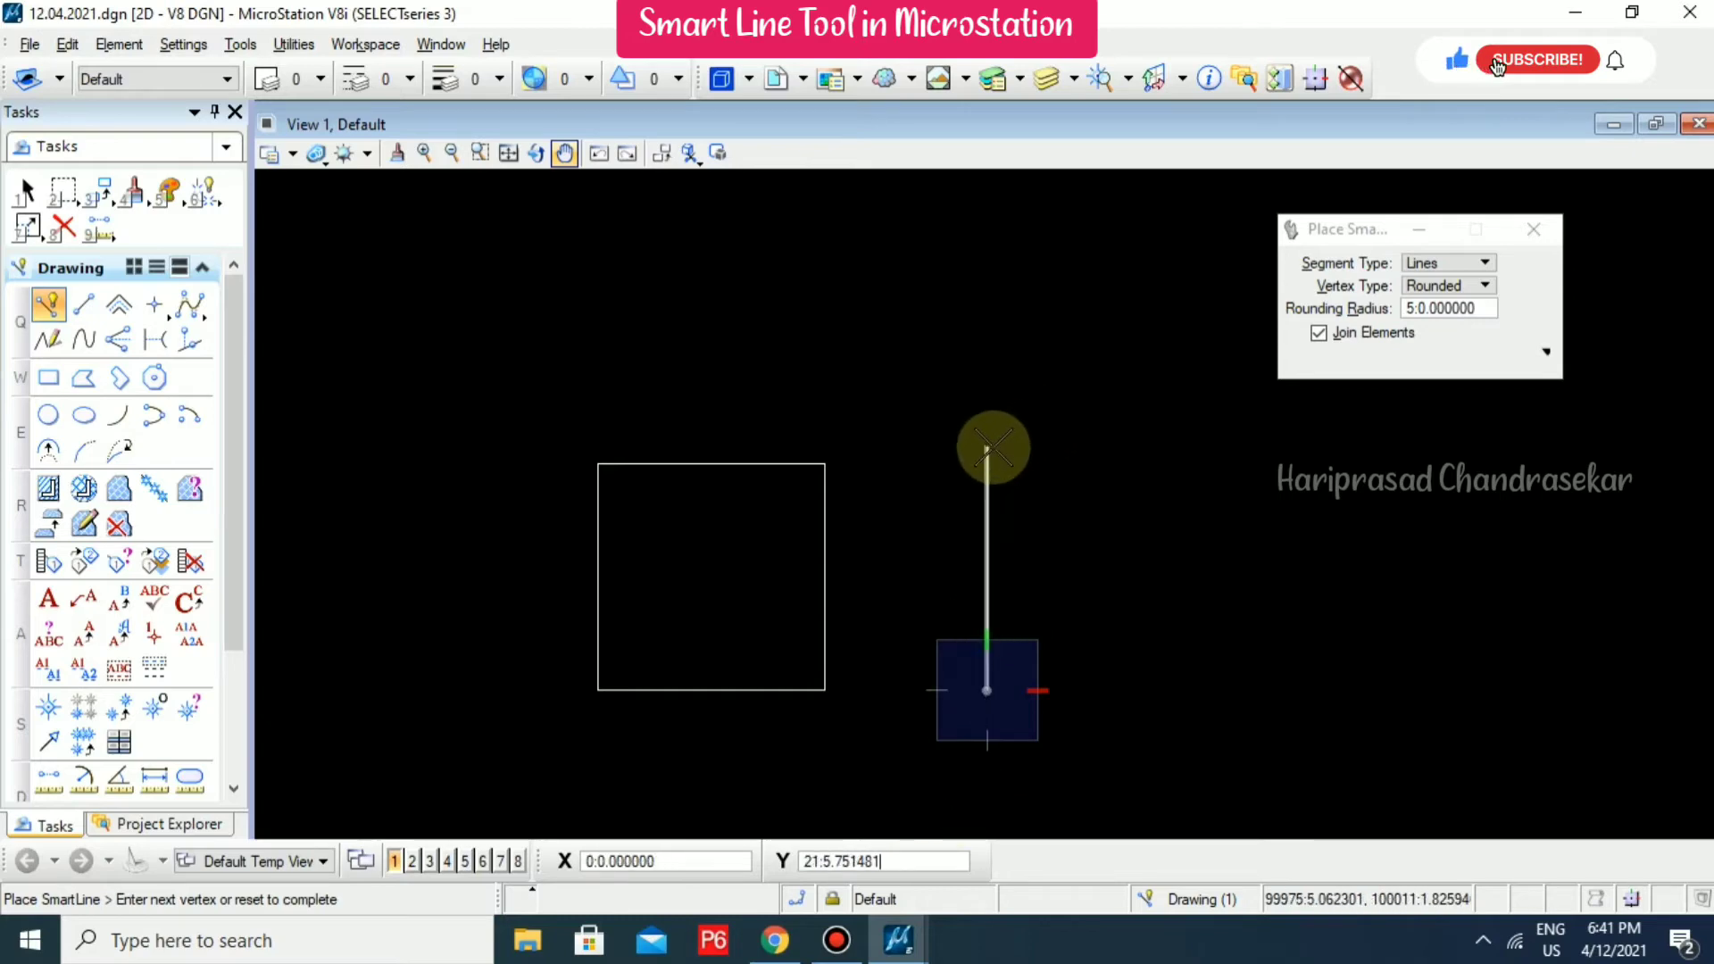
{"action": "type", "text": "30:0.000000"}
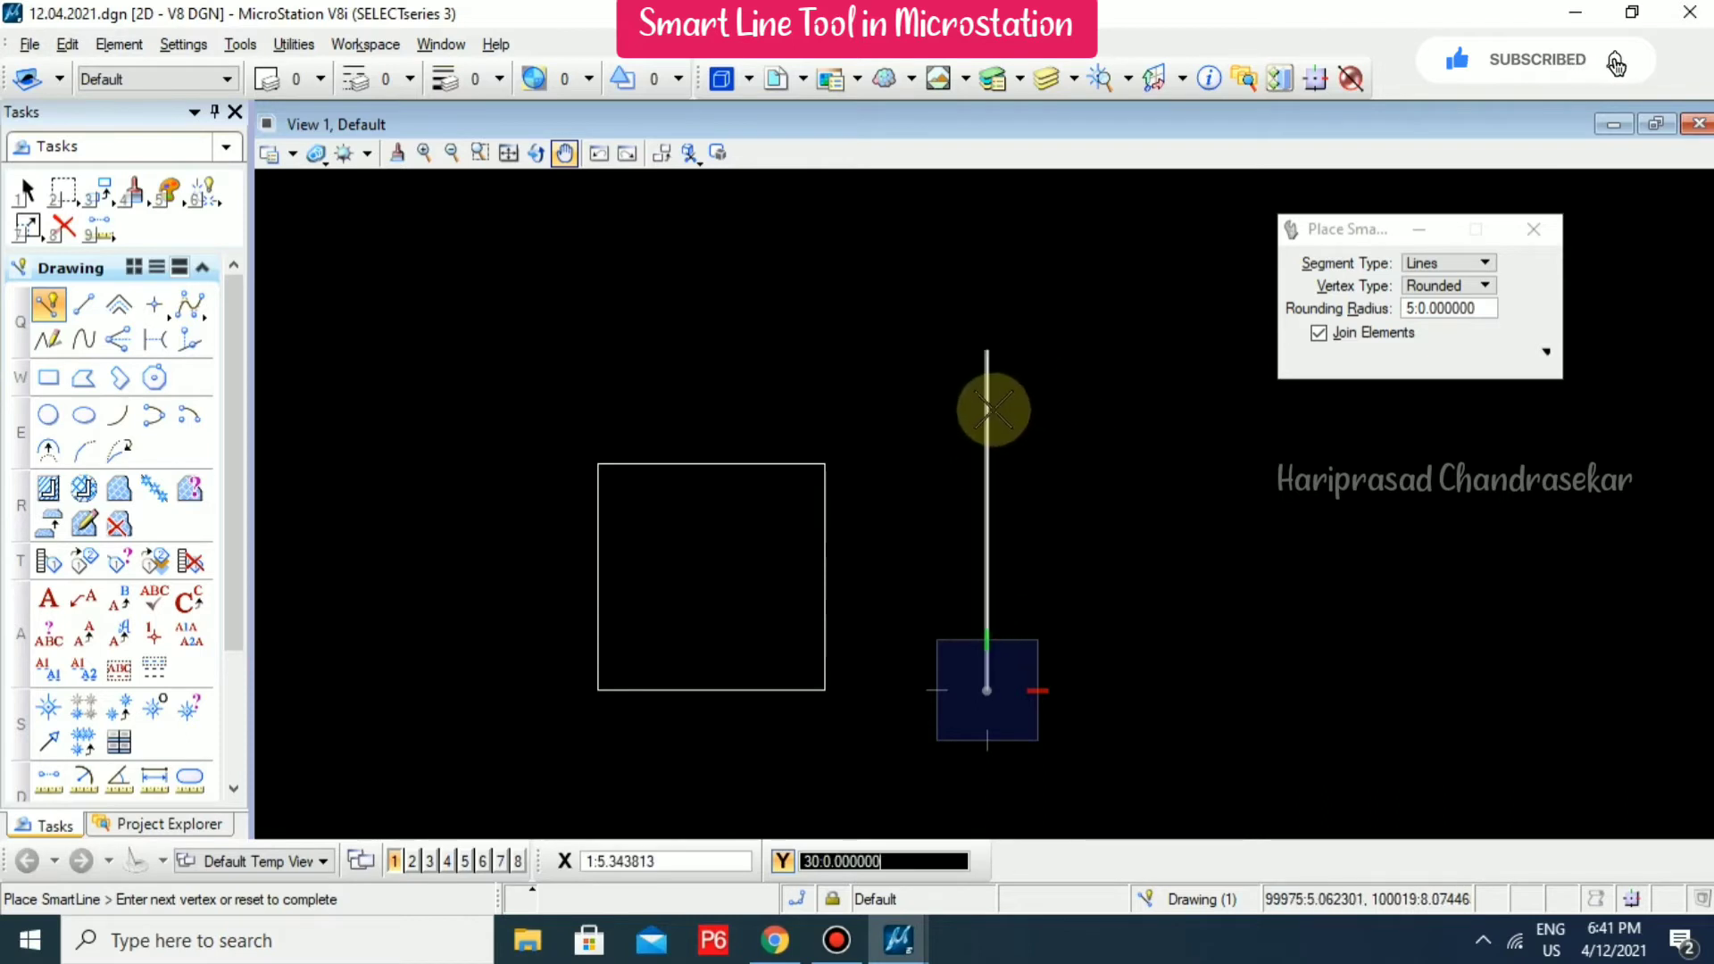
{"action": "left_click", "coordinate": [988, 409]}
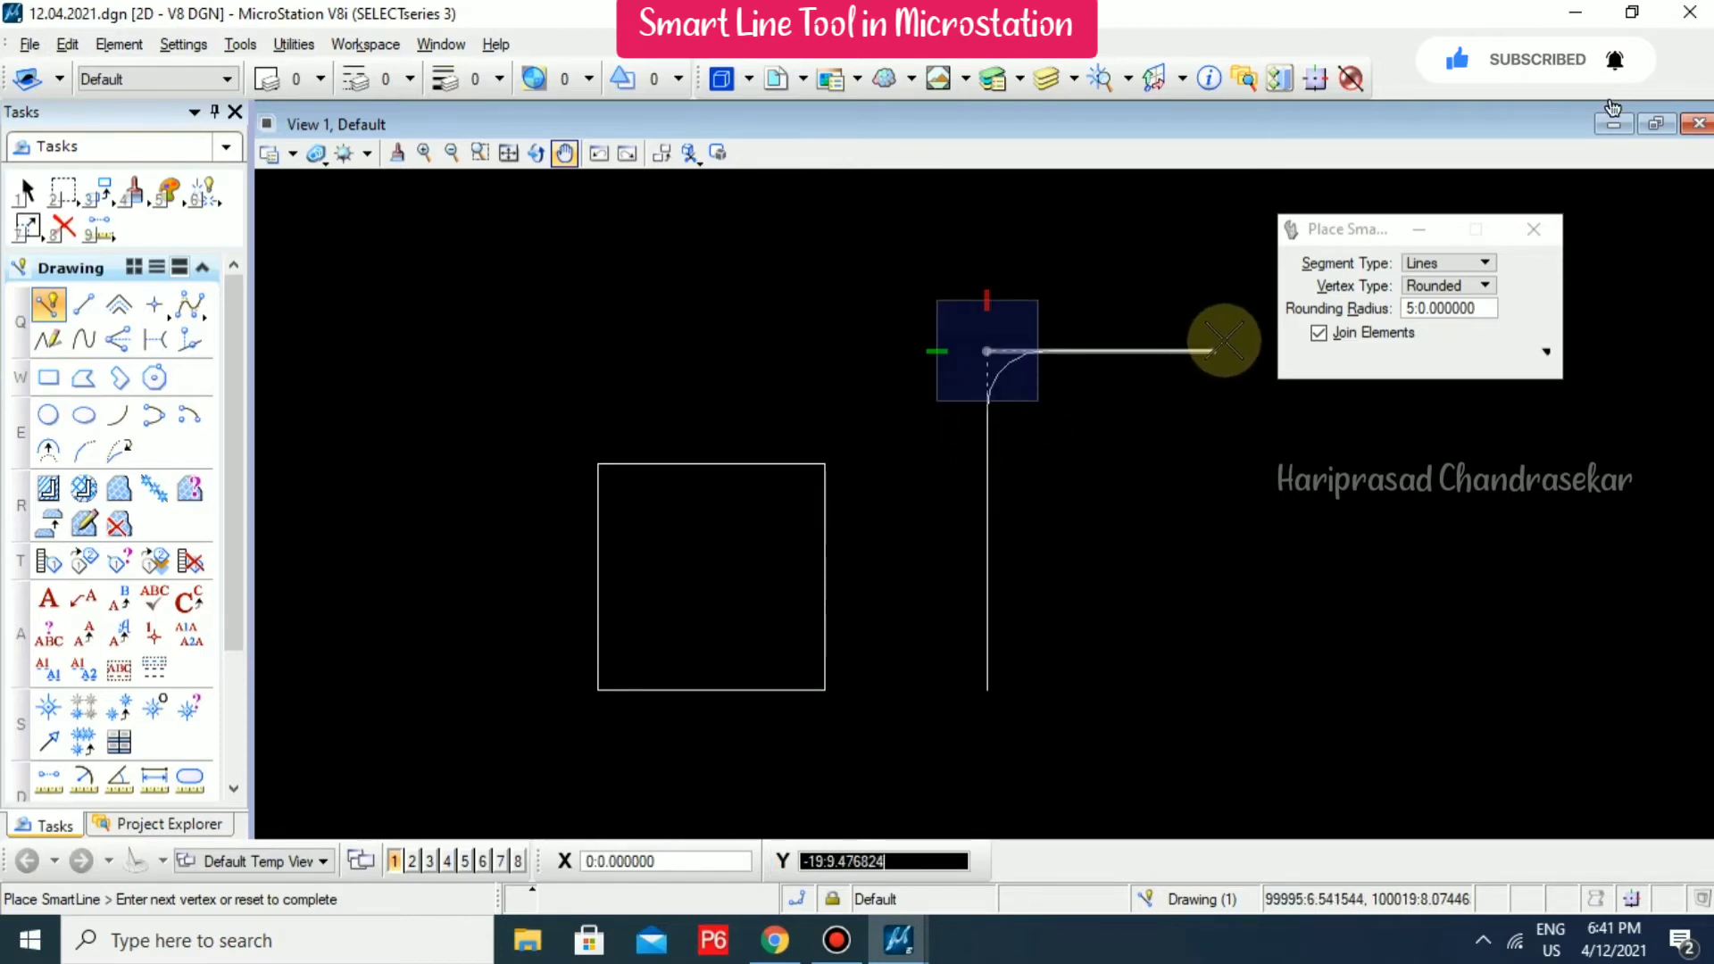
{"action": "middle_click_drag", "start_coordinate": [1198, 347], "coordinate": [899, 347]}
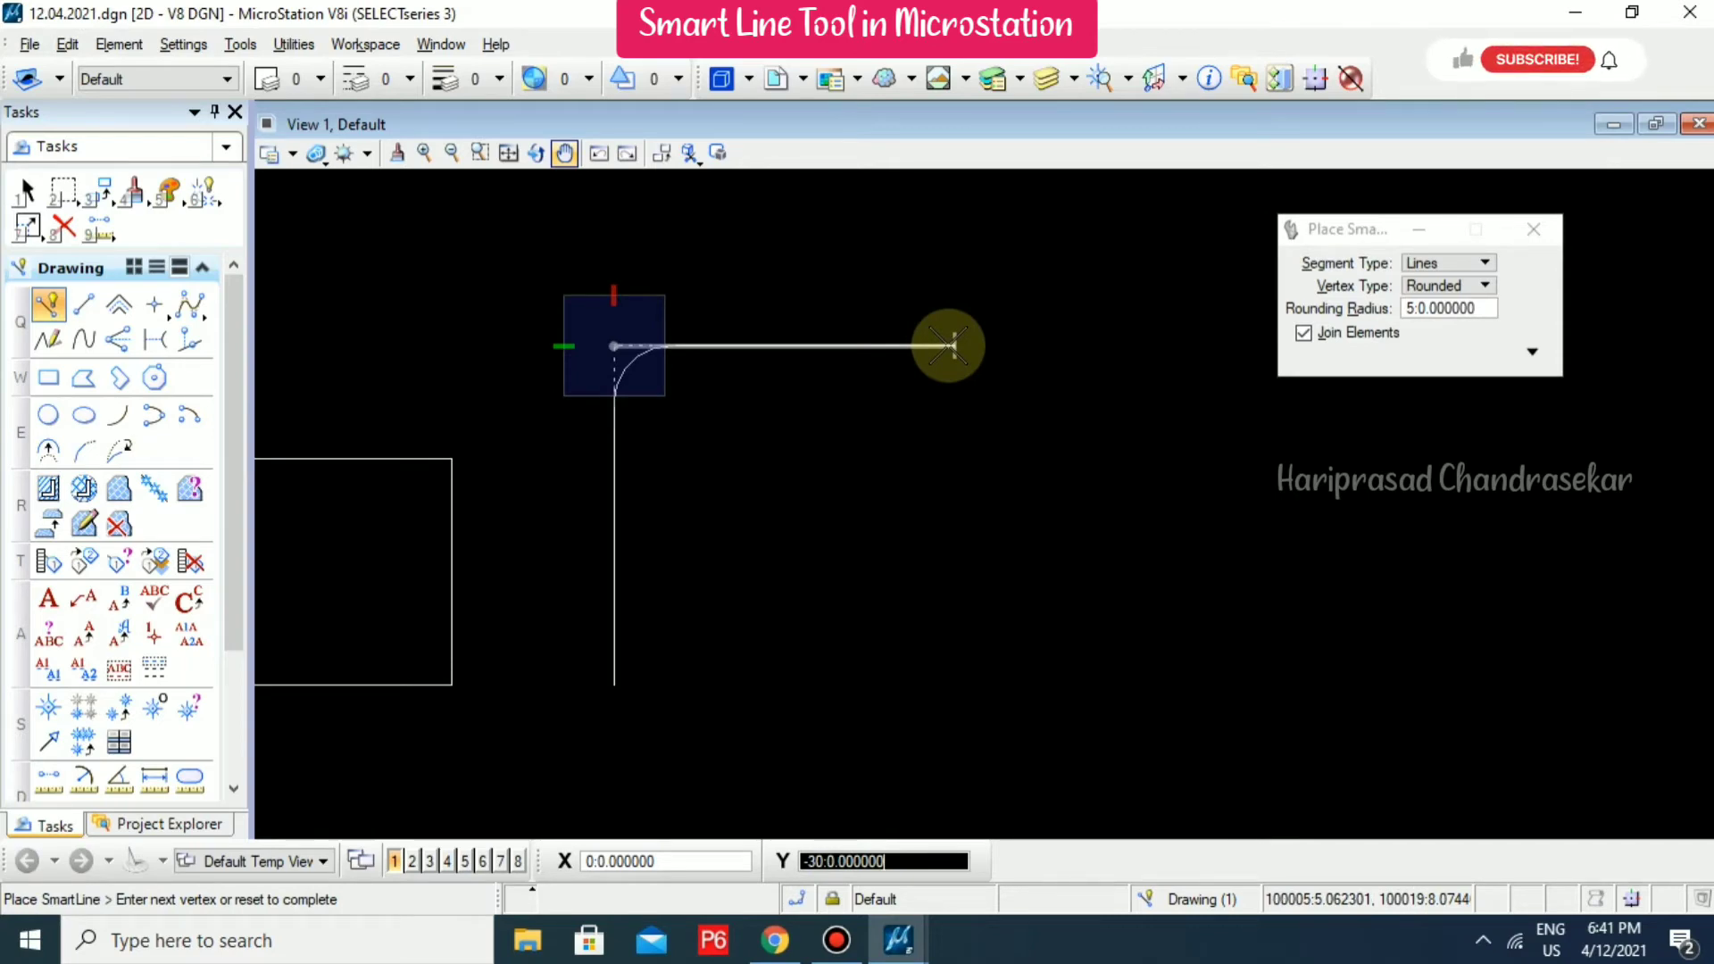
{"action": "left_click", "coordinate": [951, 345]}
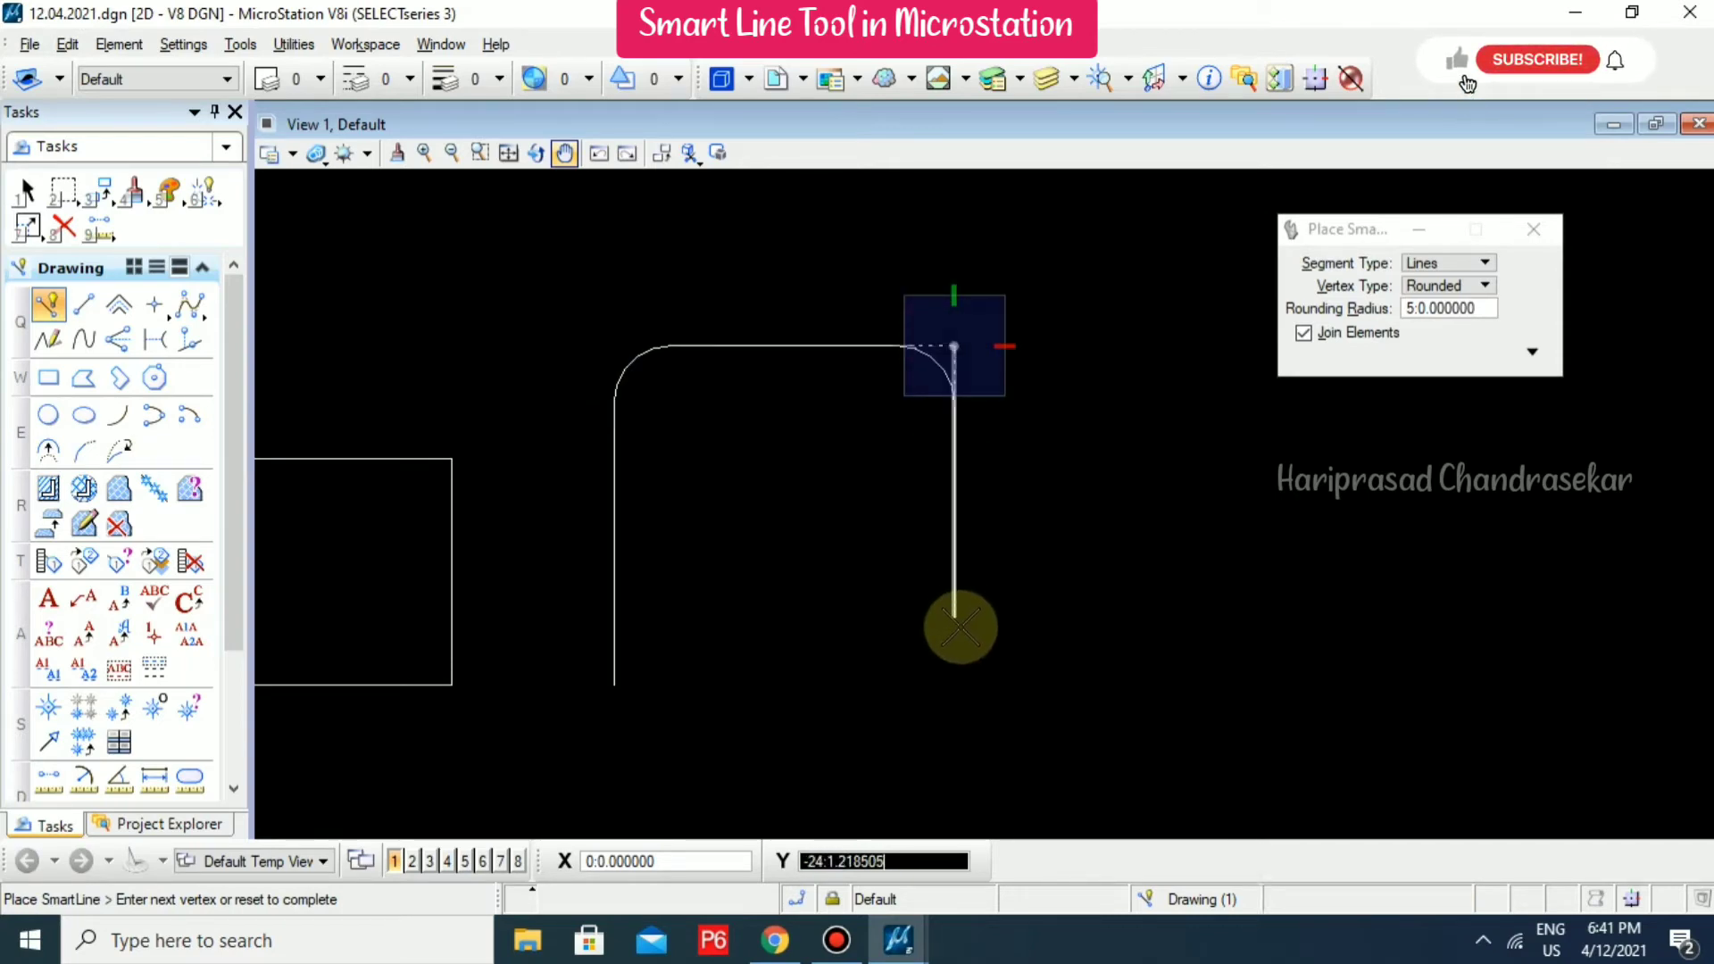
{"action": "left_click", "coordinate": [954, 683]}
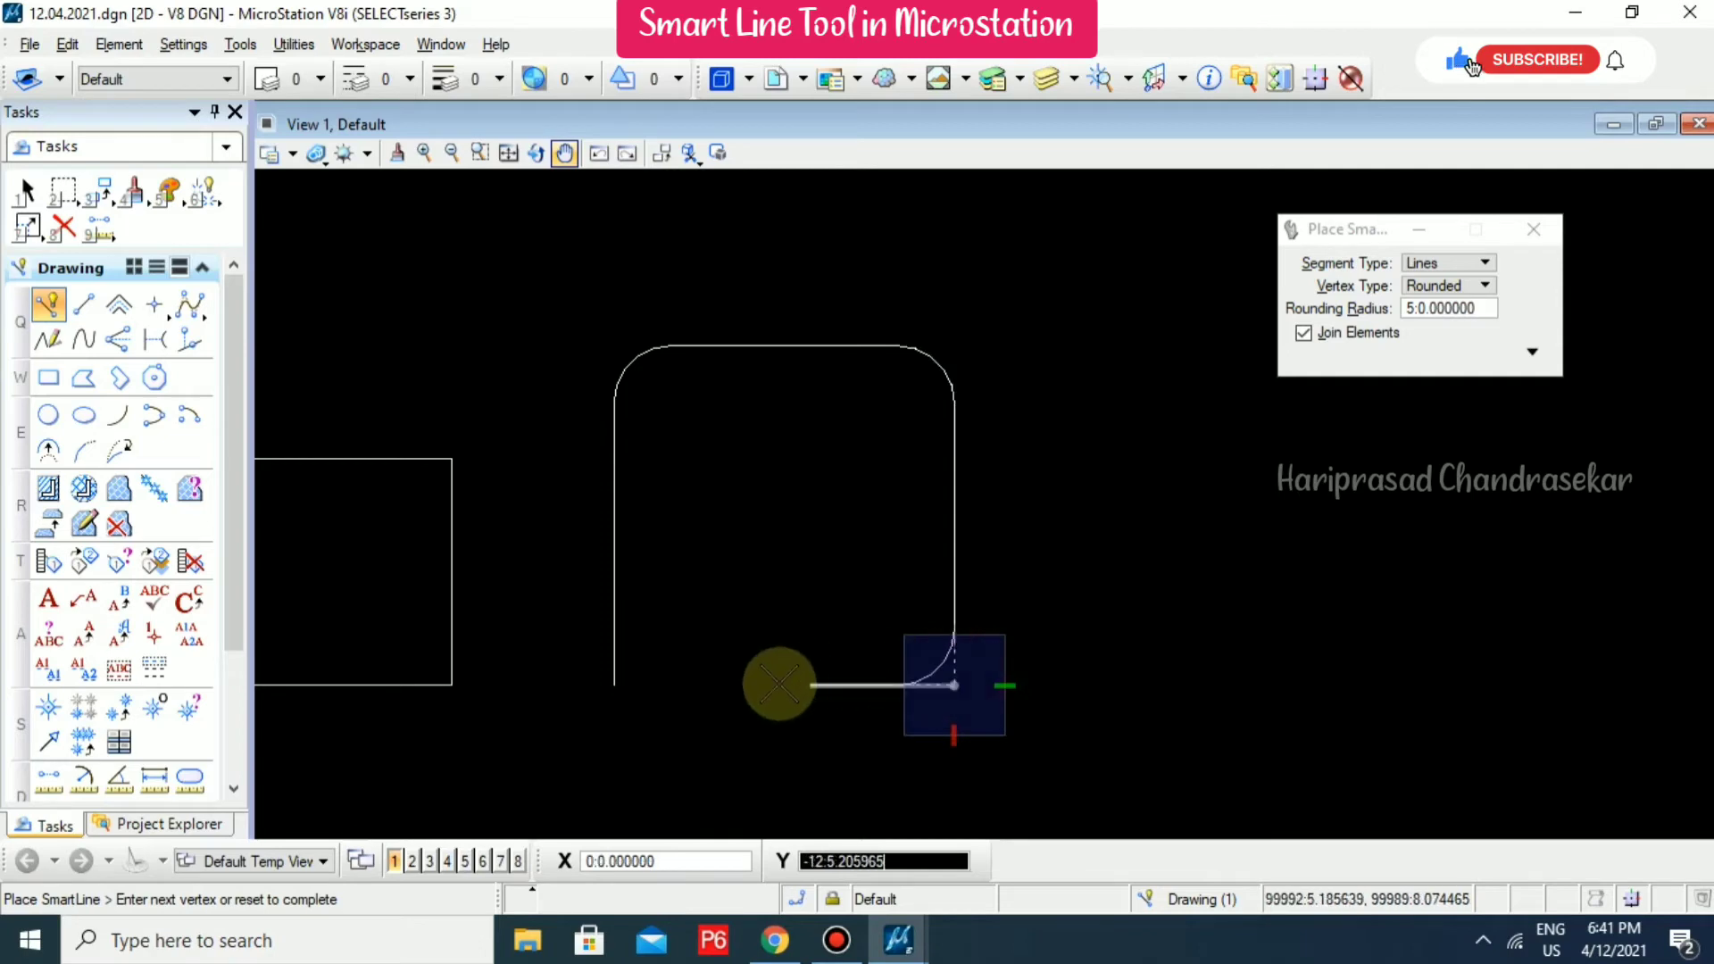
{"action": "left_click", "coordinate": [614, 684]}
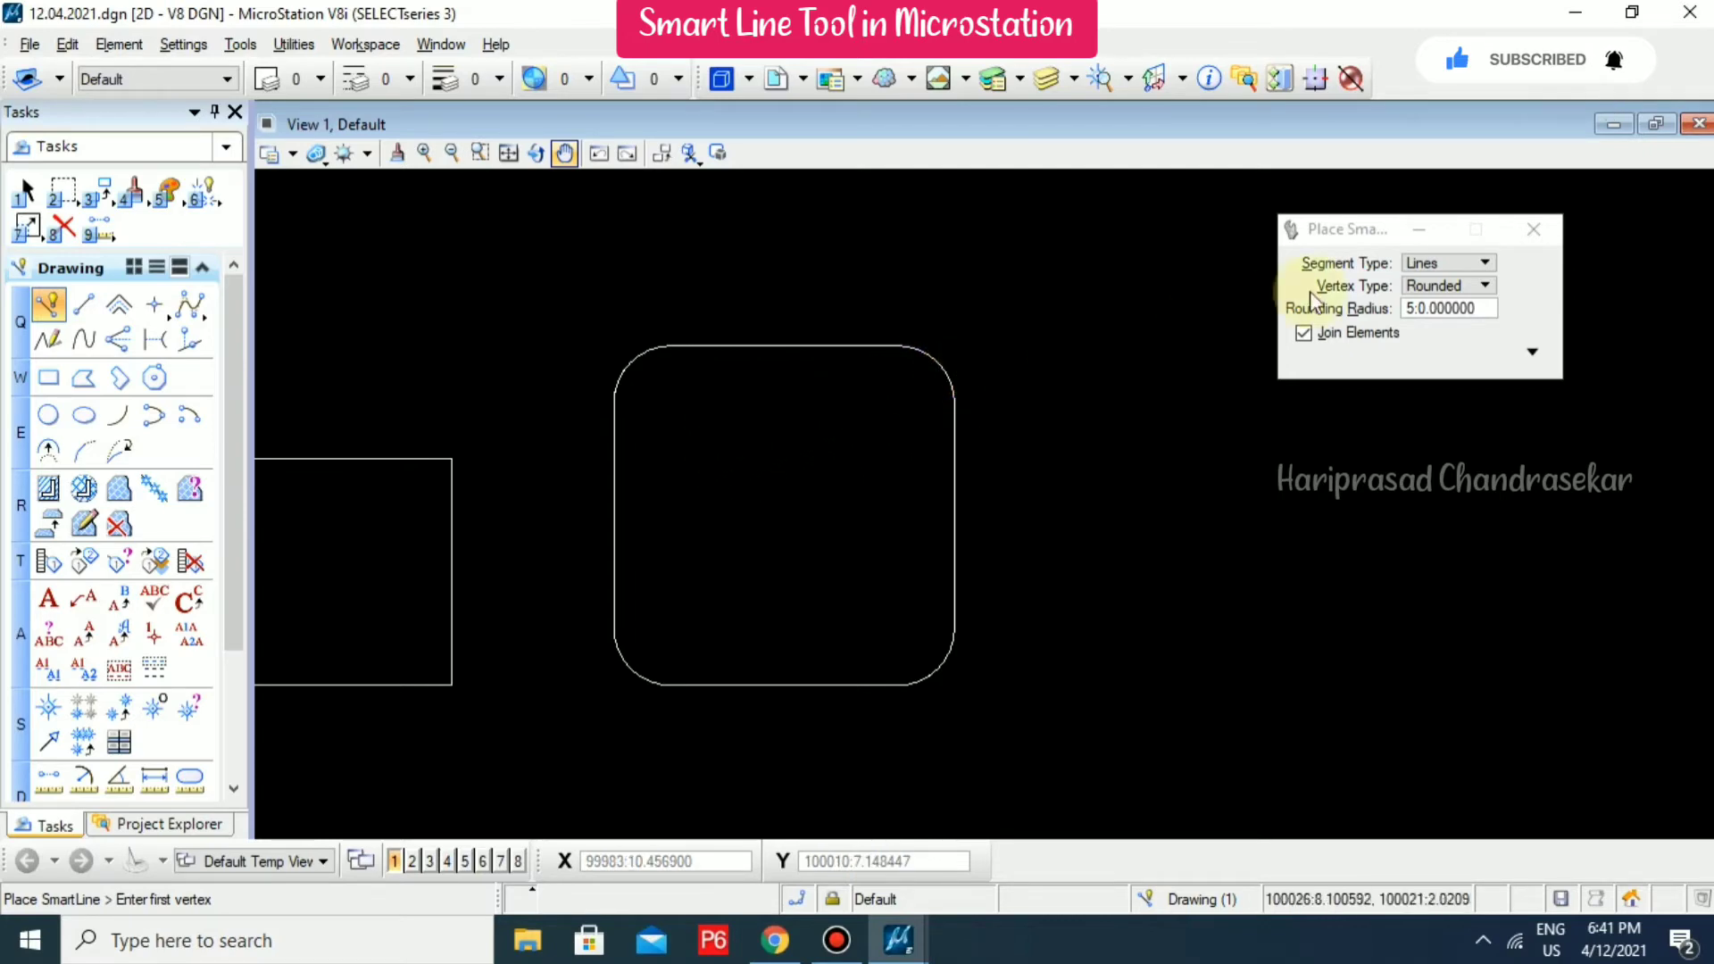
- Set the vertex type to Chamfered and draw a 40-unit vertical first side right of the rounded square
{"action": "left_click", "coordinate": [1460, 286]}
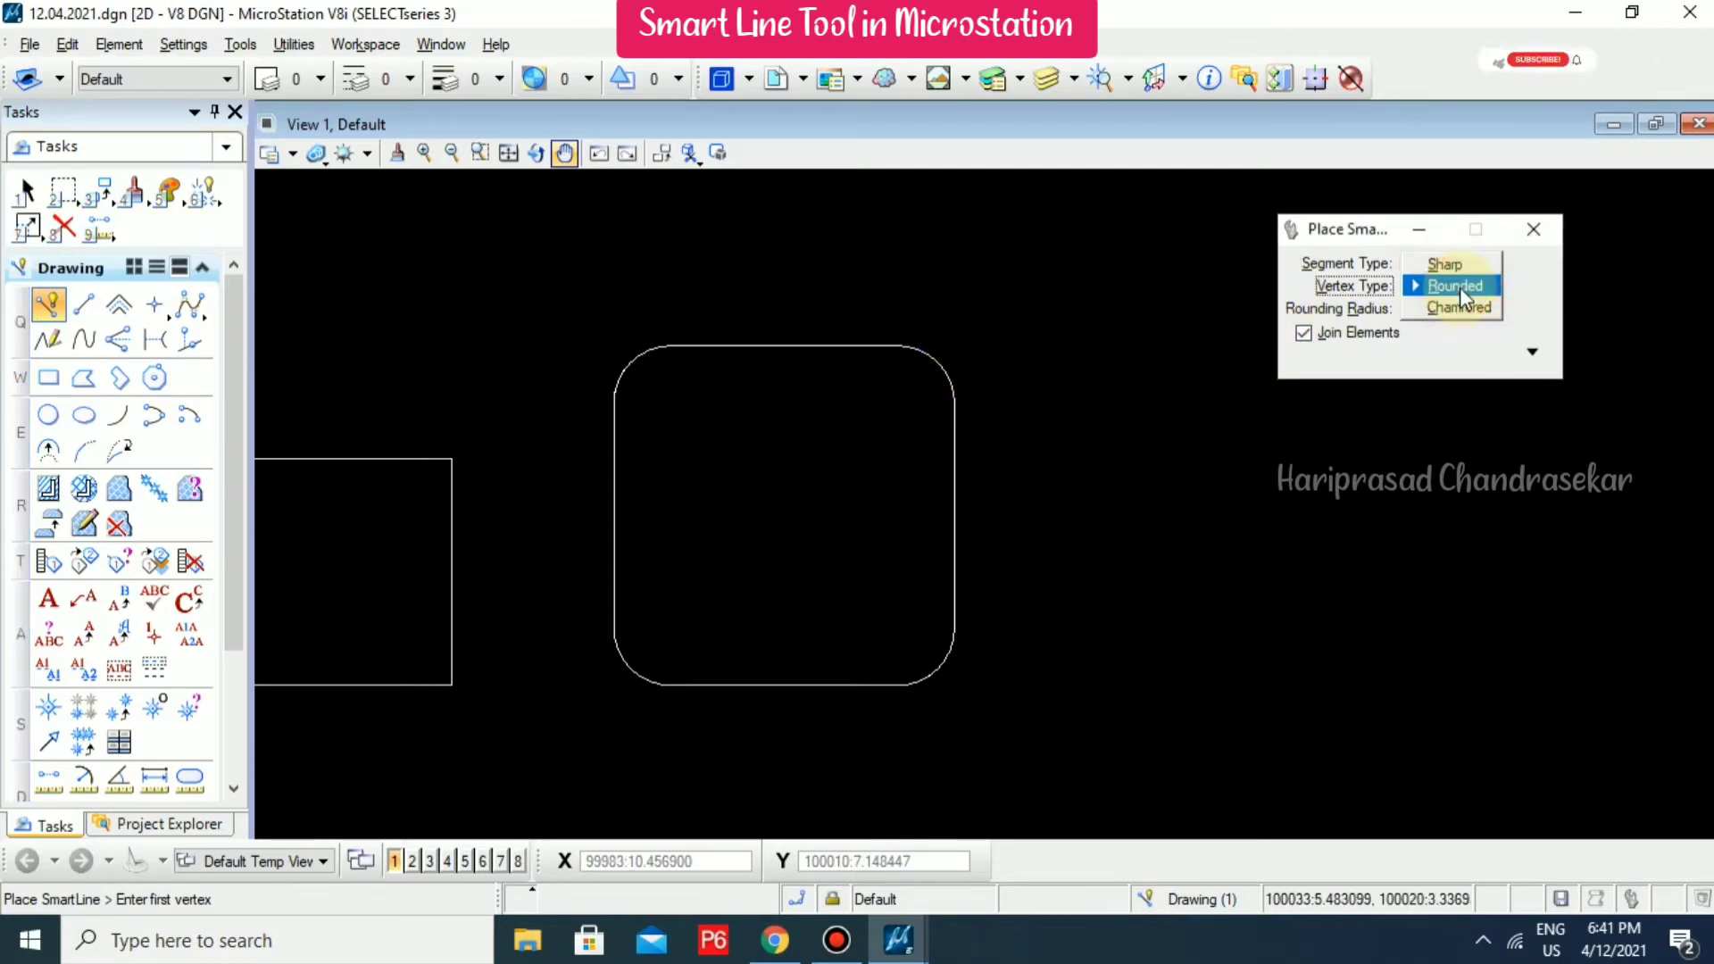
{"action": "left_click", "coordinate": [1475, 310]}
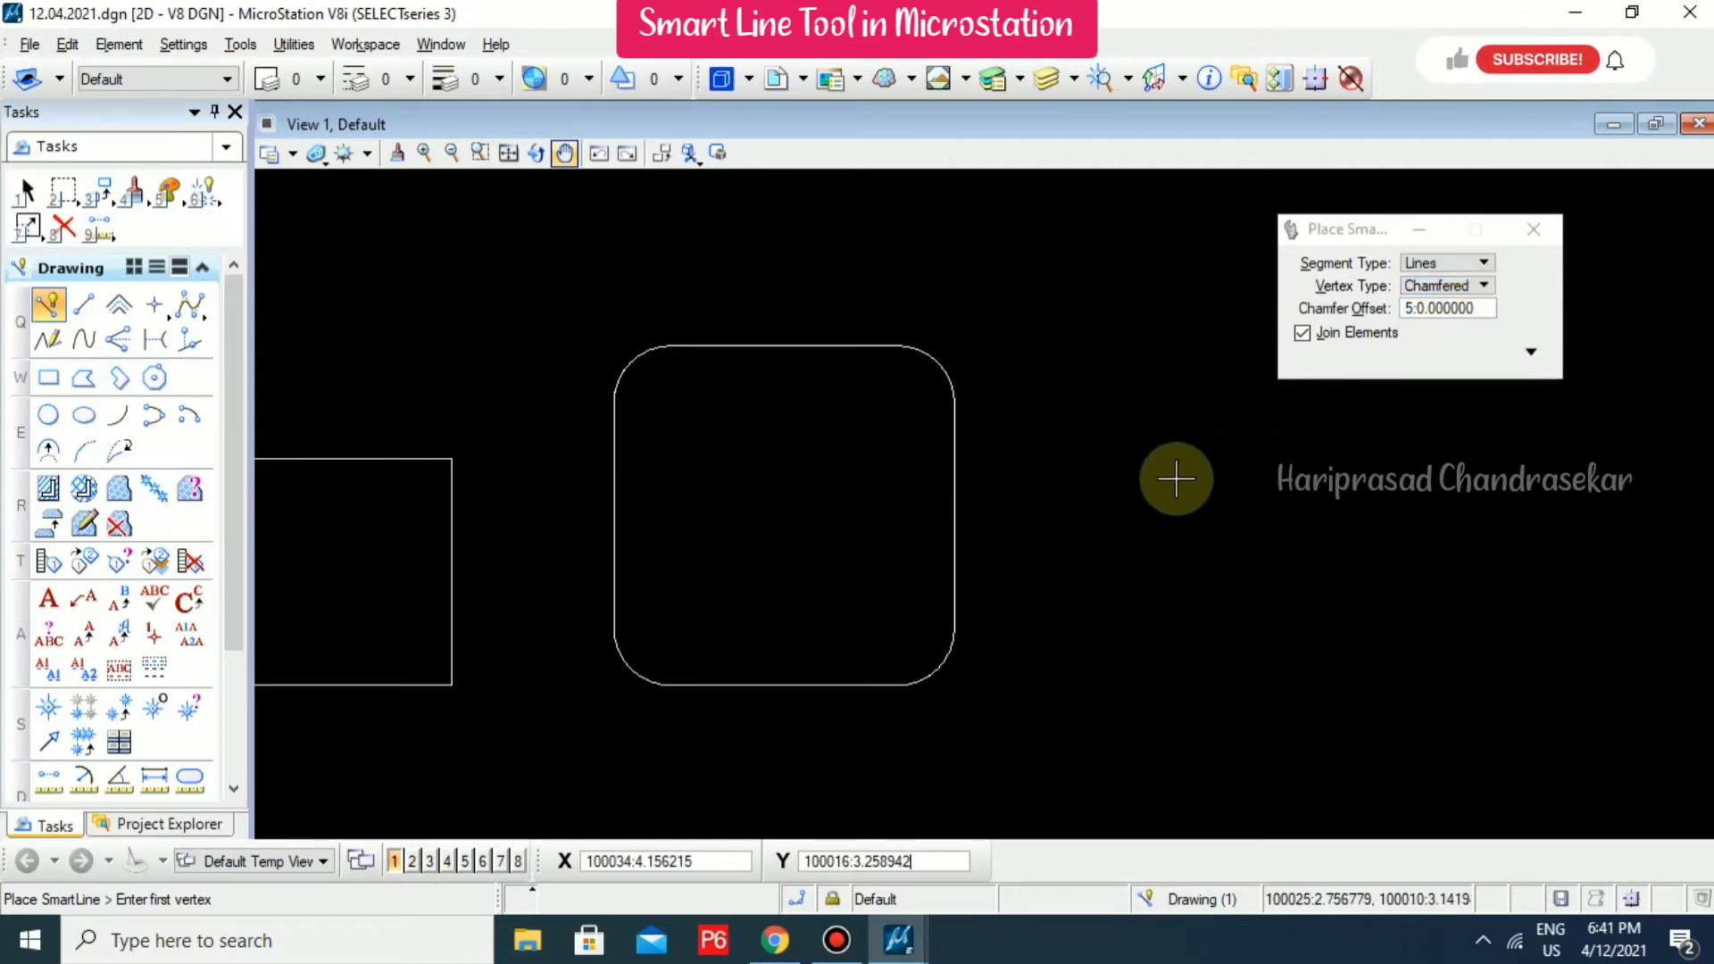
{"action": "middle_click_drag", "start_coordinate": [1175, 478], "coordinate": [906, 687]}
{"action": "left_click", "coordinate": [907, 680]}
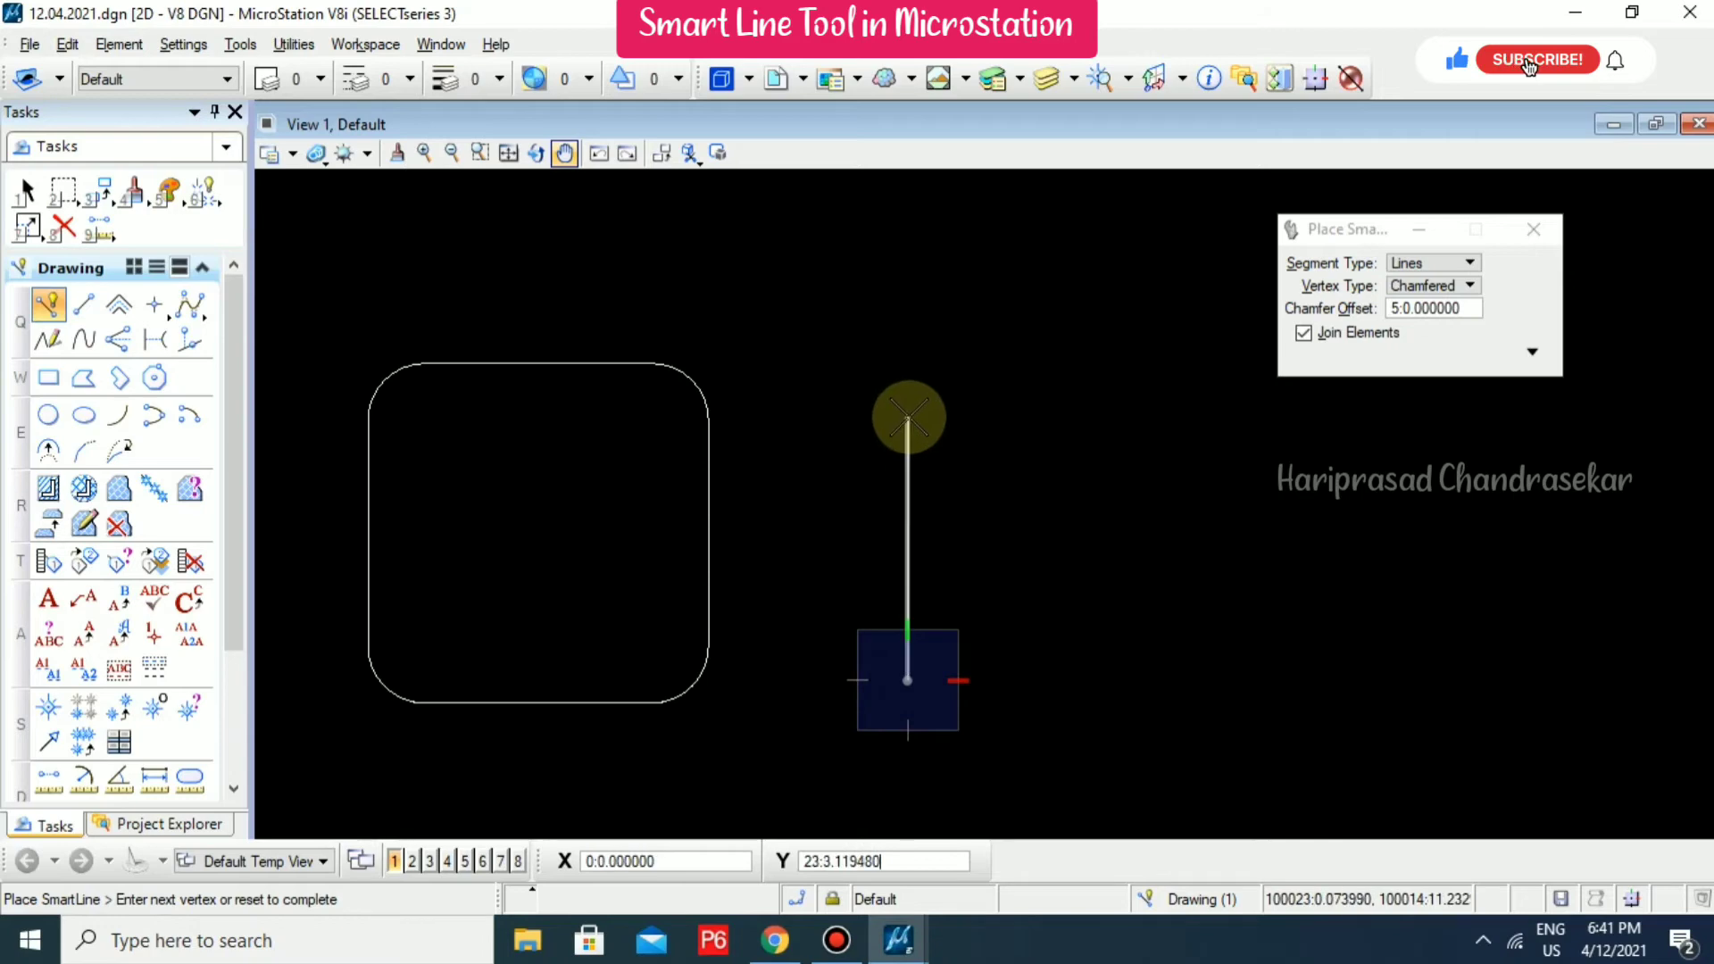
{"action": "type", "text": "40:0.000000"}
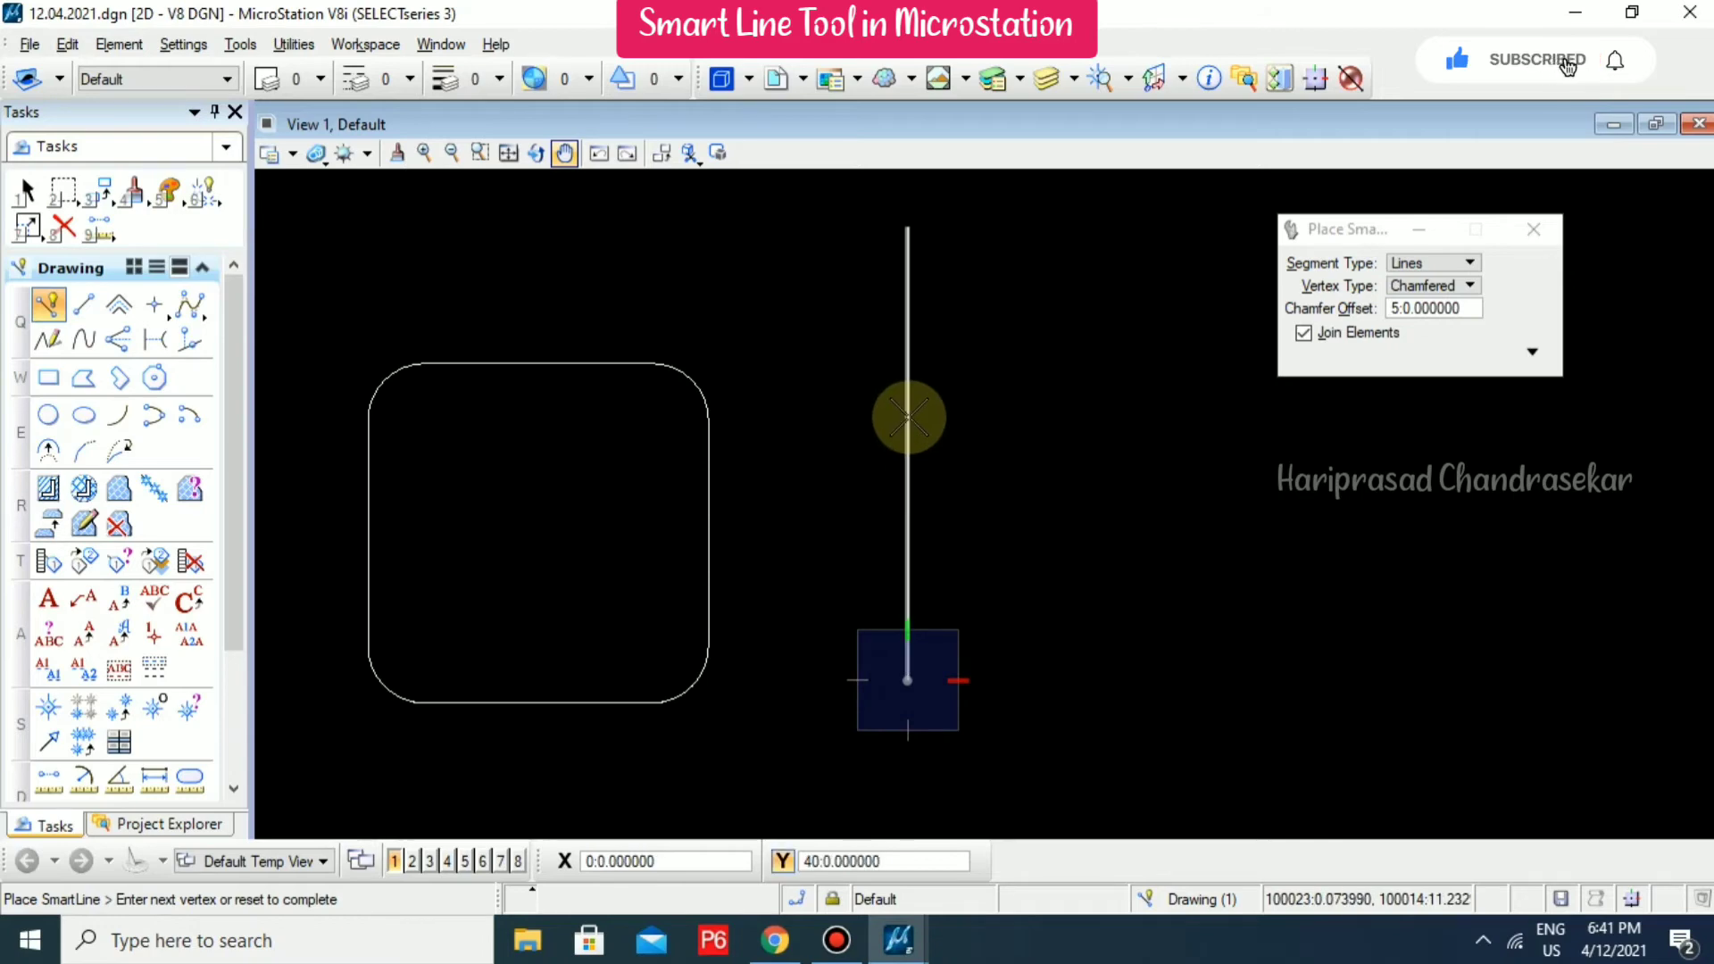
{"action": "left_click", "coordinate": [908, 325]}
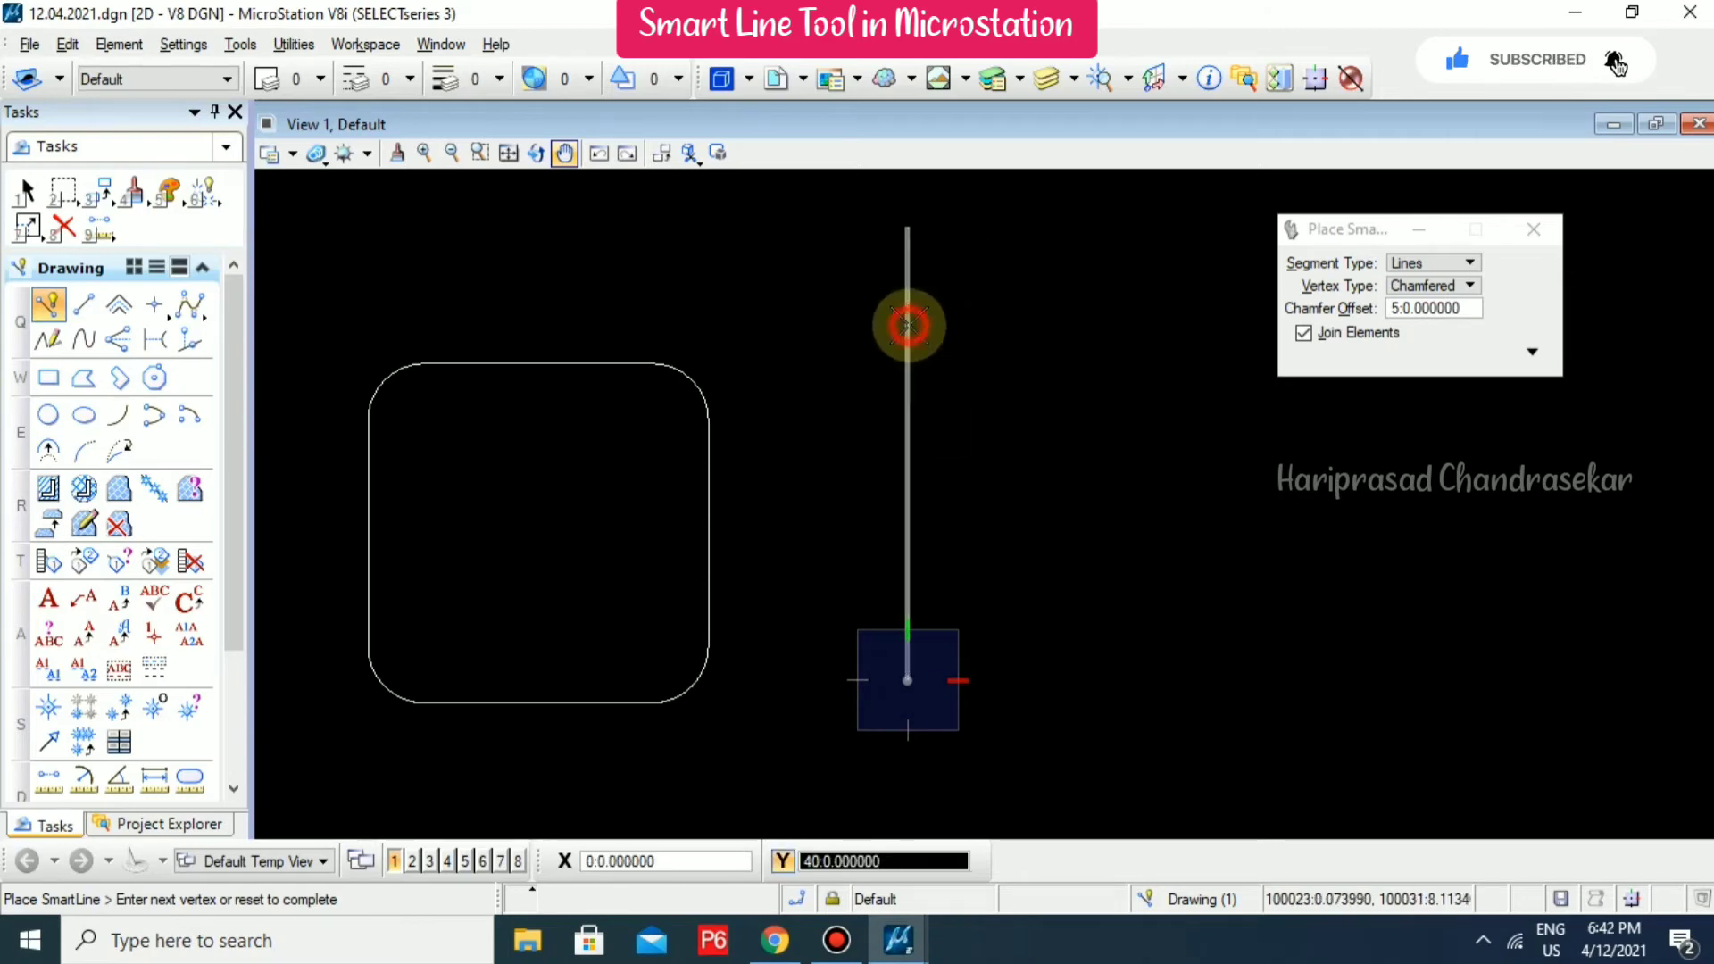
- Complete the chamfered shape with a 20-unit top edge, a 40-unit downward side and a closing segment to the start point
{"action": "middle_click_drag", "start_coordinate": [1107, 278], "coordinate": [834, 371]}
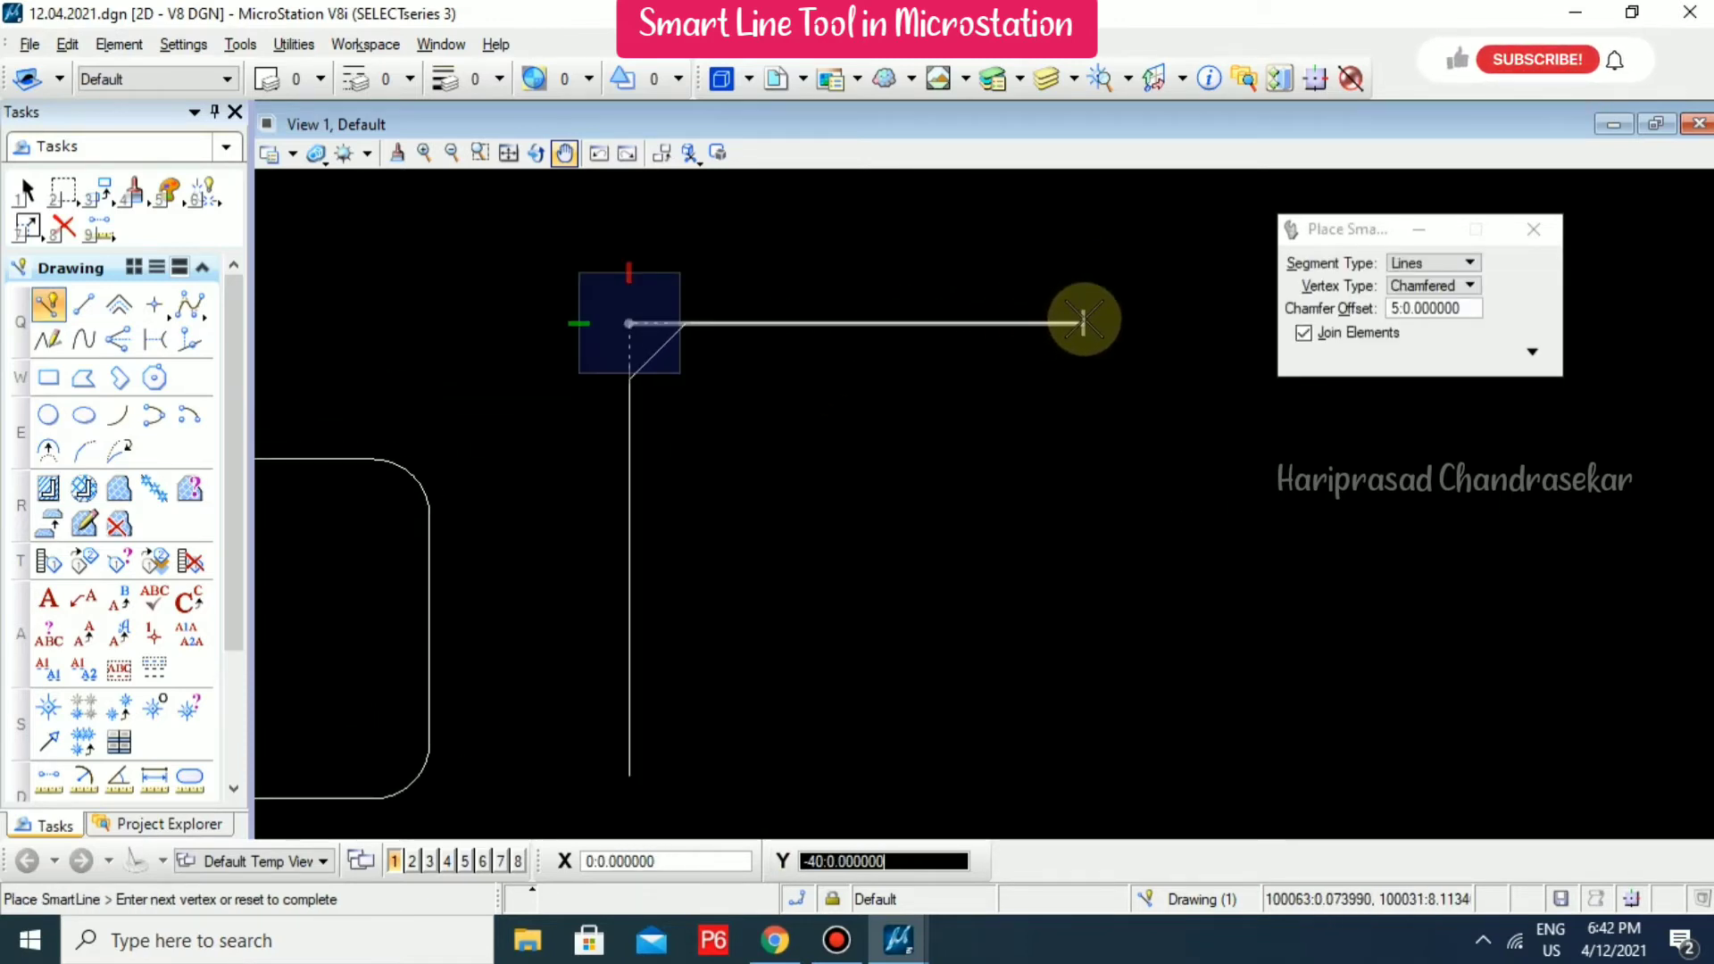
{"action": "type", "text": "20"}
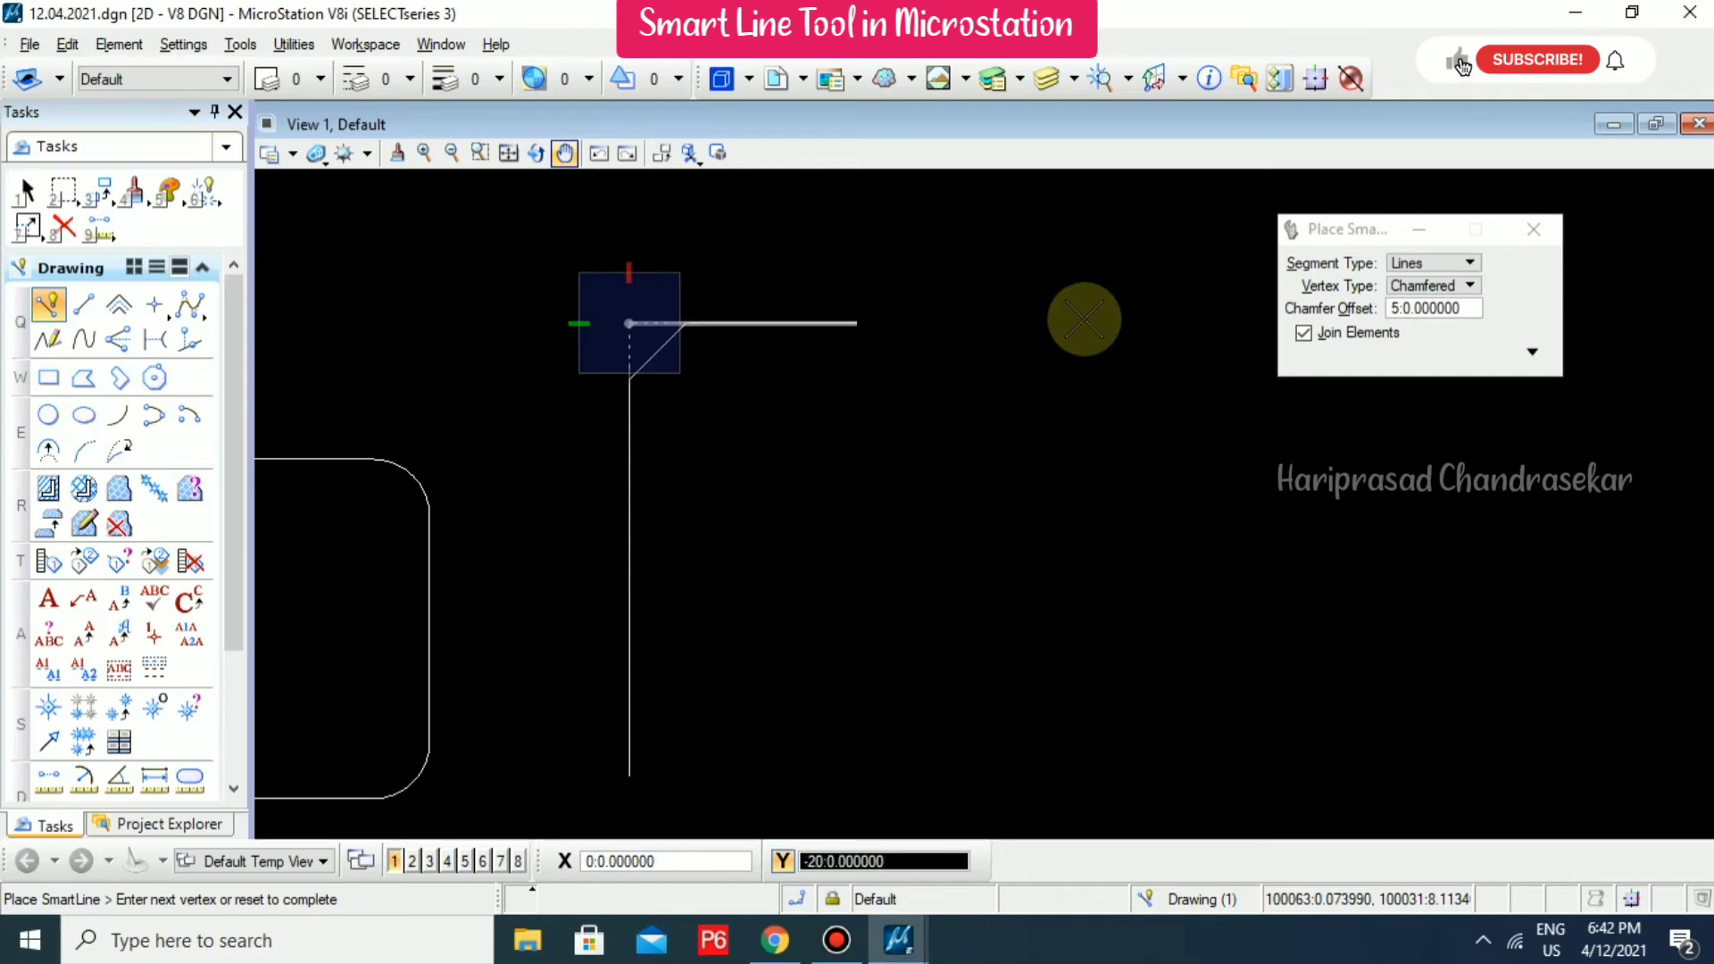
{"action": "left_click", "coordinate": [840, 320]}
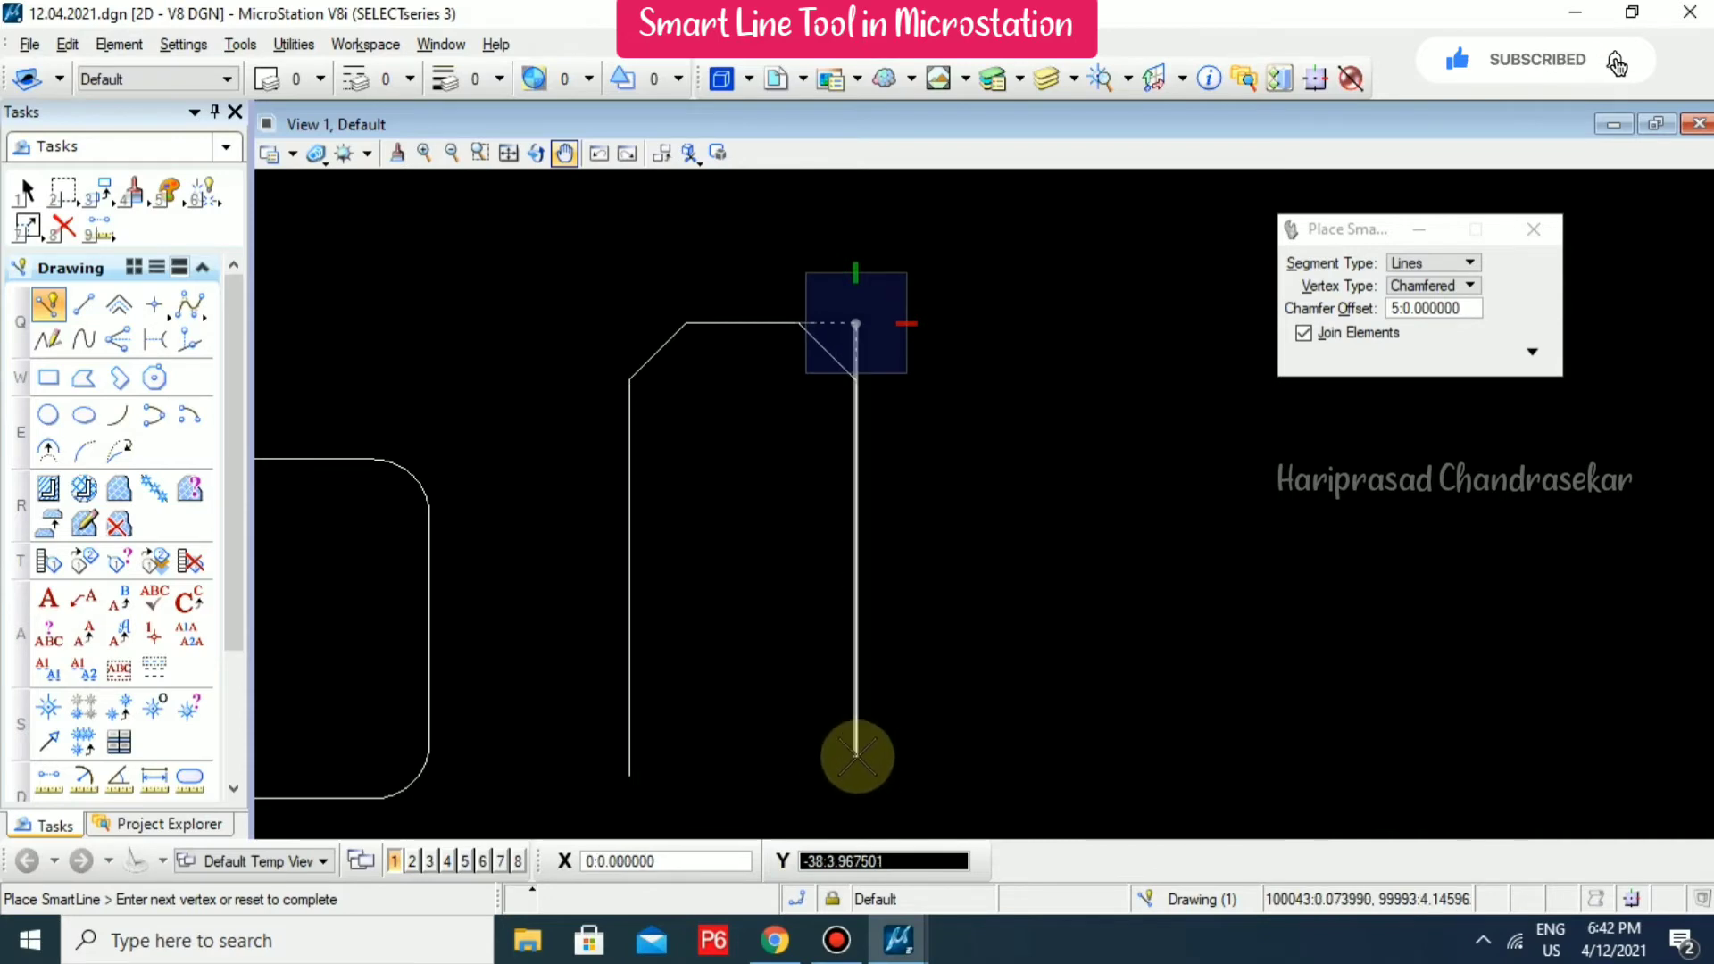
{"action": "type", "text": "40:0.000000"}
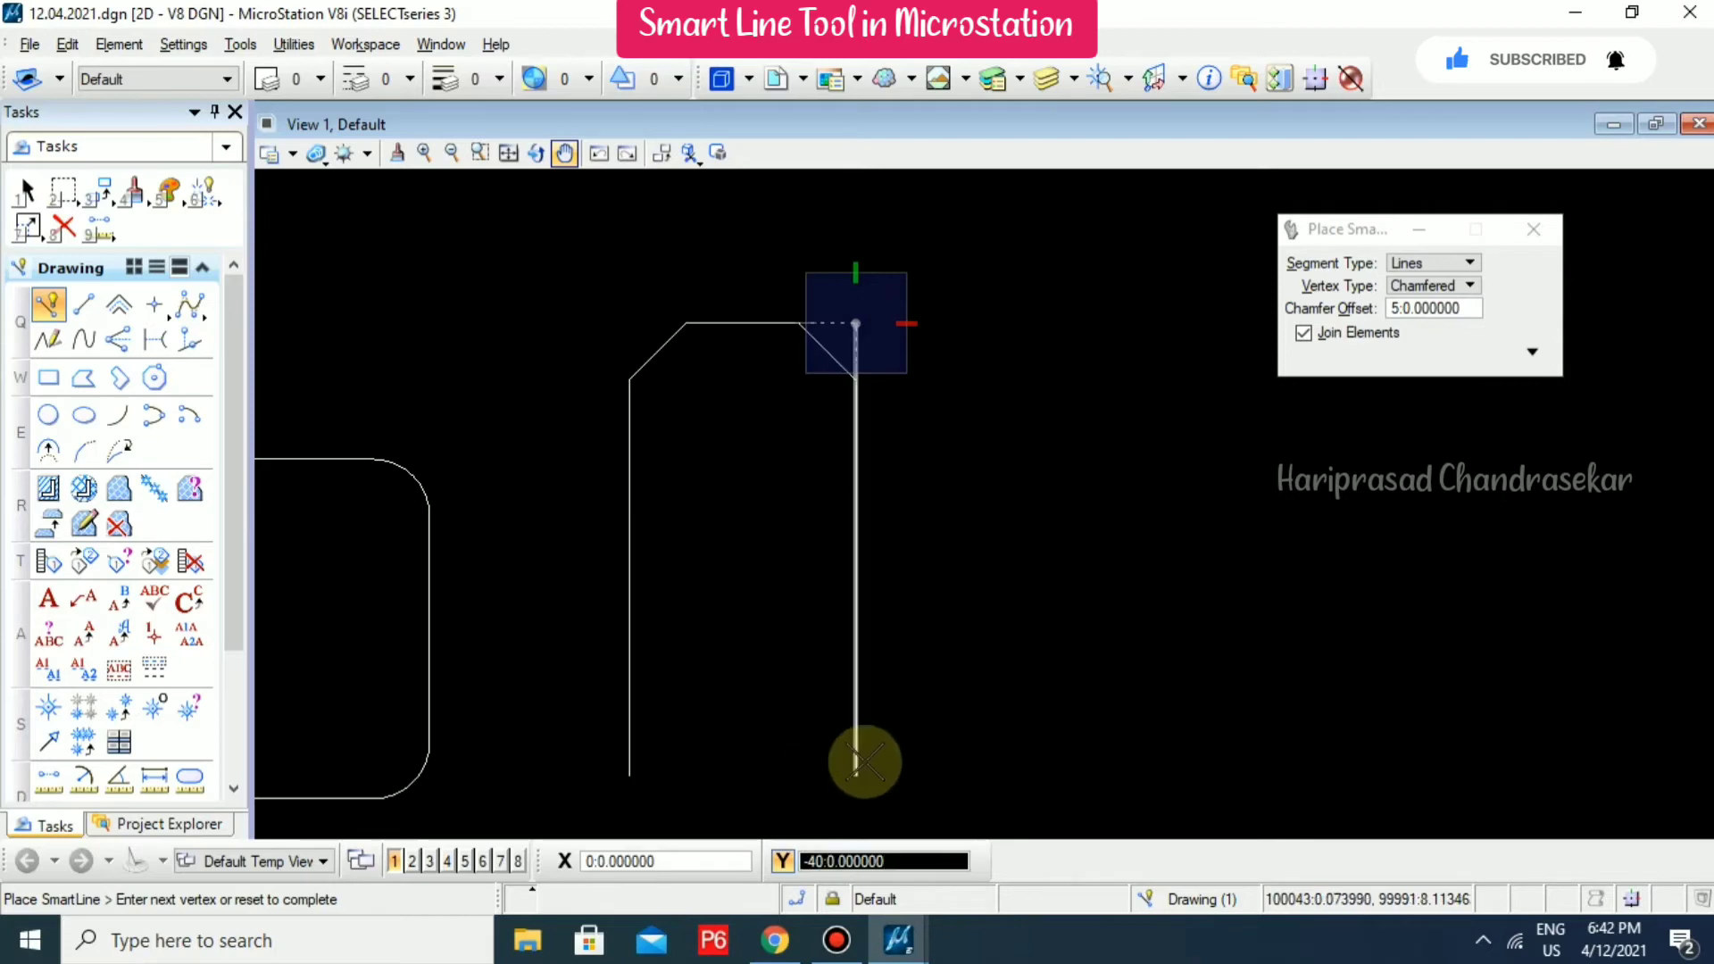
{"action": "left_click", "coordinate": [865, 761]}
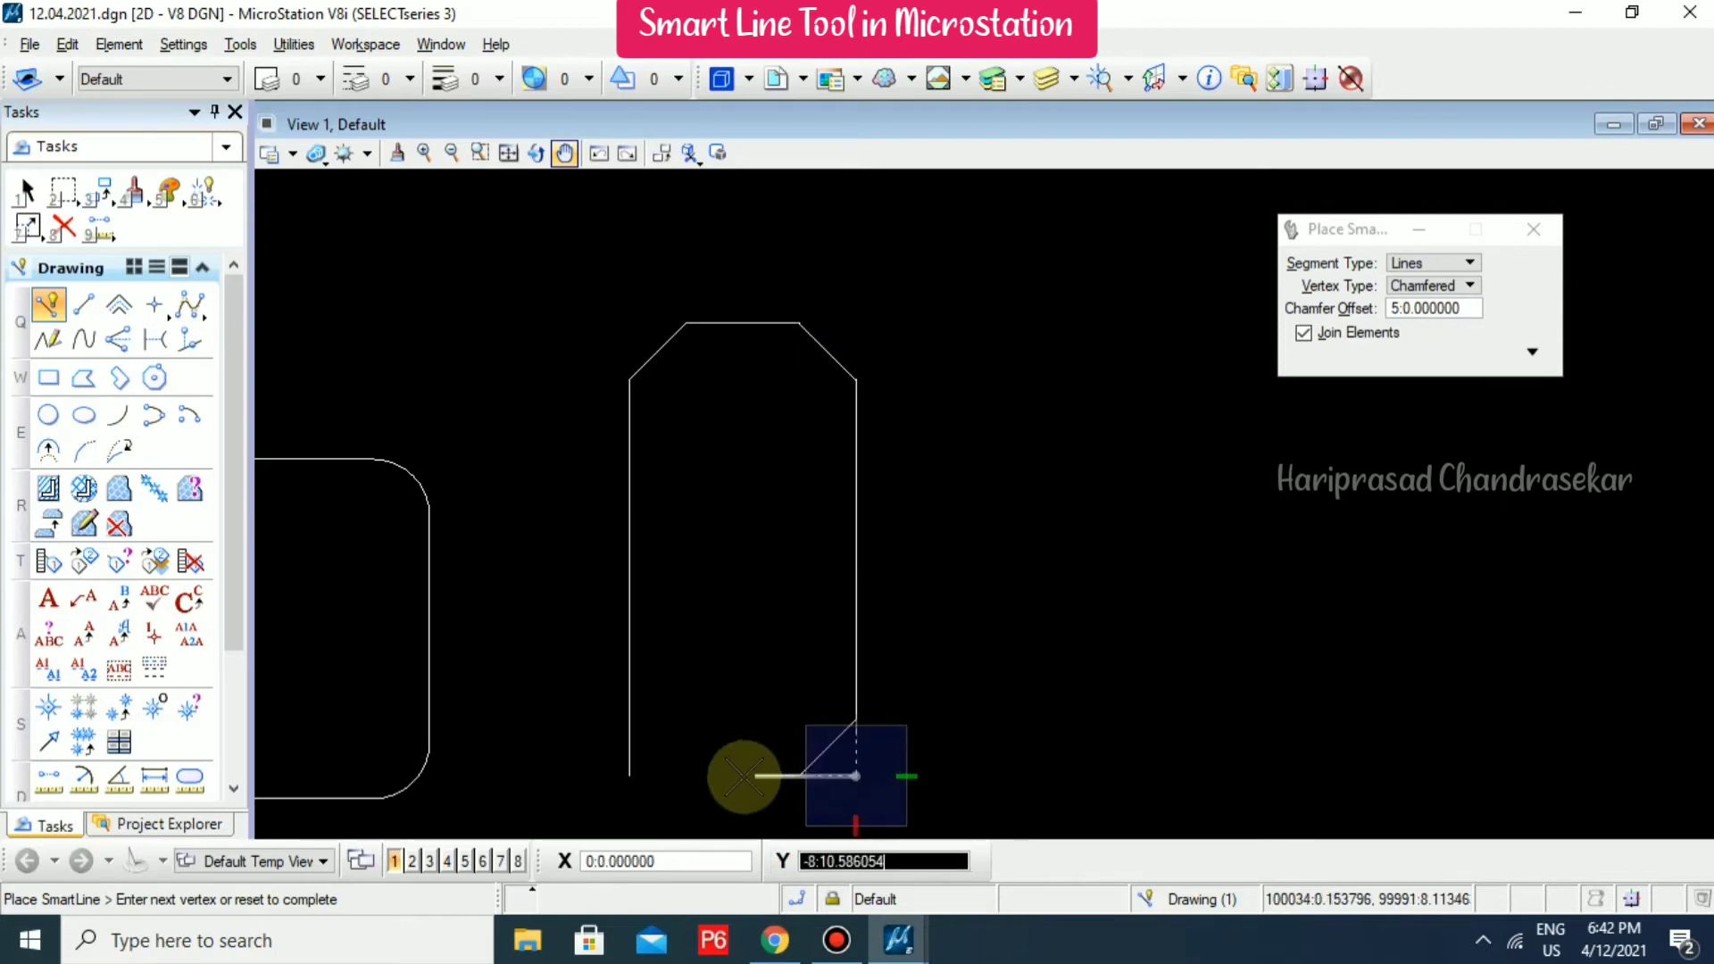
{"action": "left_click", "coordinate": [627, 781]}
- Turn off Join Elements and set the SmartLine vertex type to Sharp
{"action": "middle_click_drag", "start_coordinate": [740, 564], "coordinate": [1046, 494]}
{"action": "scroll", "coordinate": [999, 455], "scroll_direction": "up", "scroll_amount": 4}
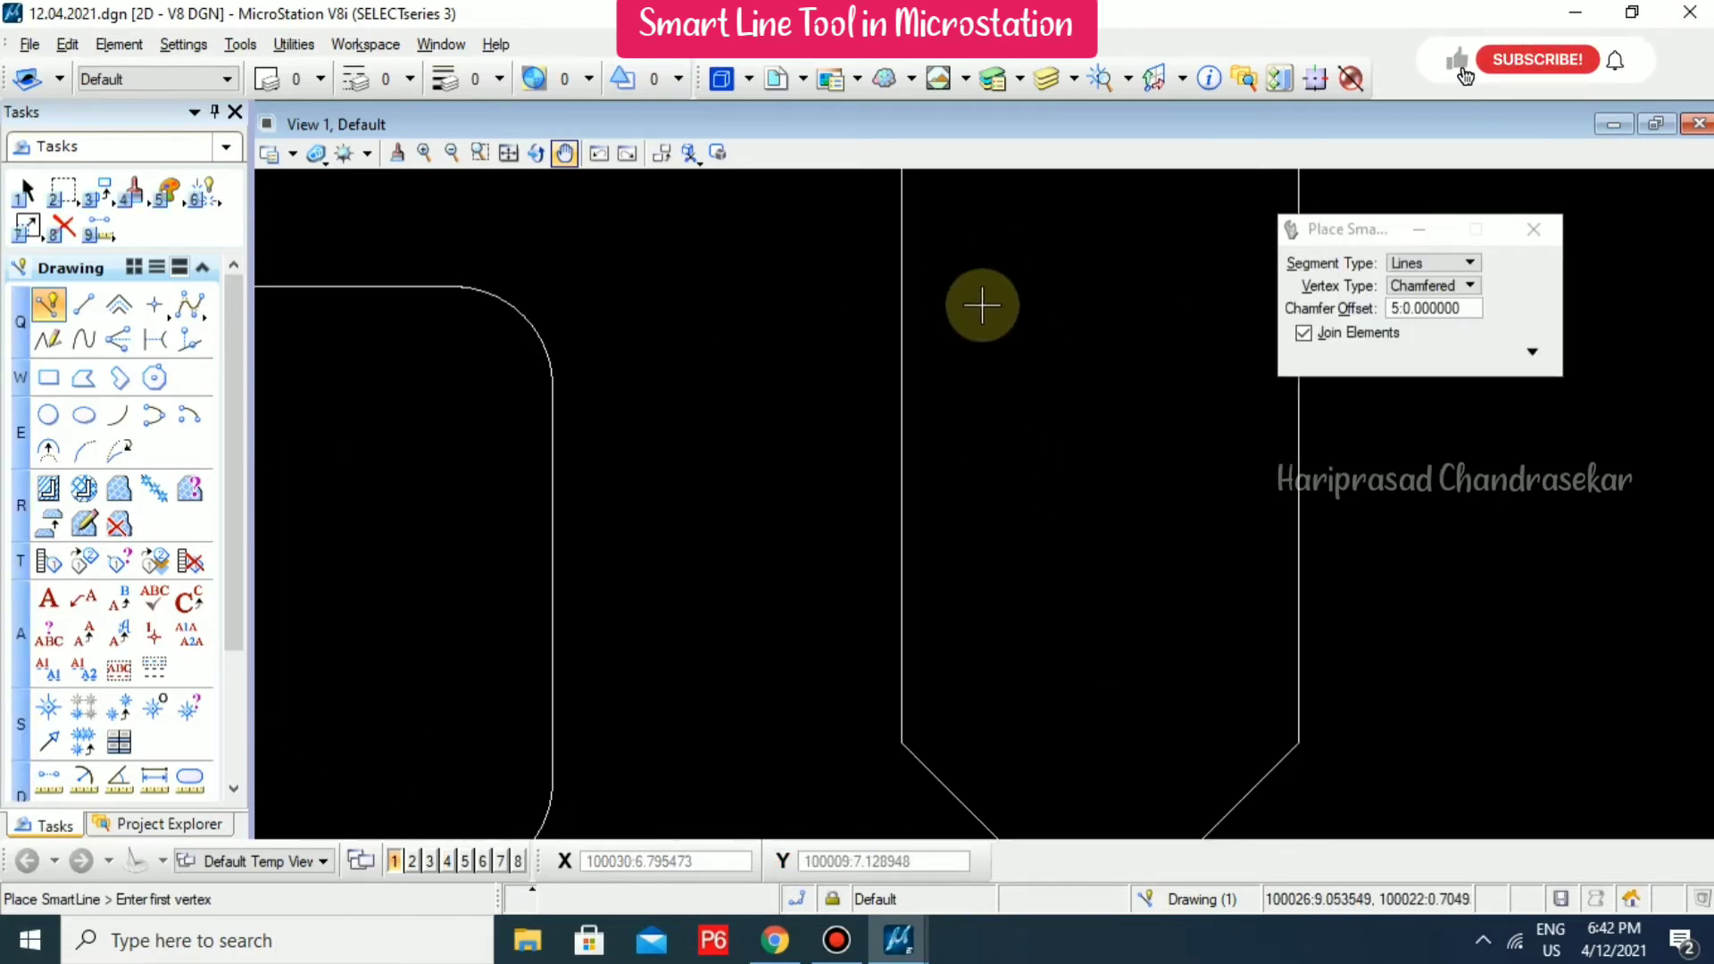
{"action": "scroll", "coordinate": [982, 373], "scroll_direction": "down", "scroll_amount": 8}
{"action": "middle_click_drag", "start_coordinate": [982, 373], "coordinate": [911, 419]}
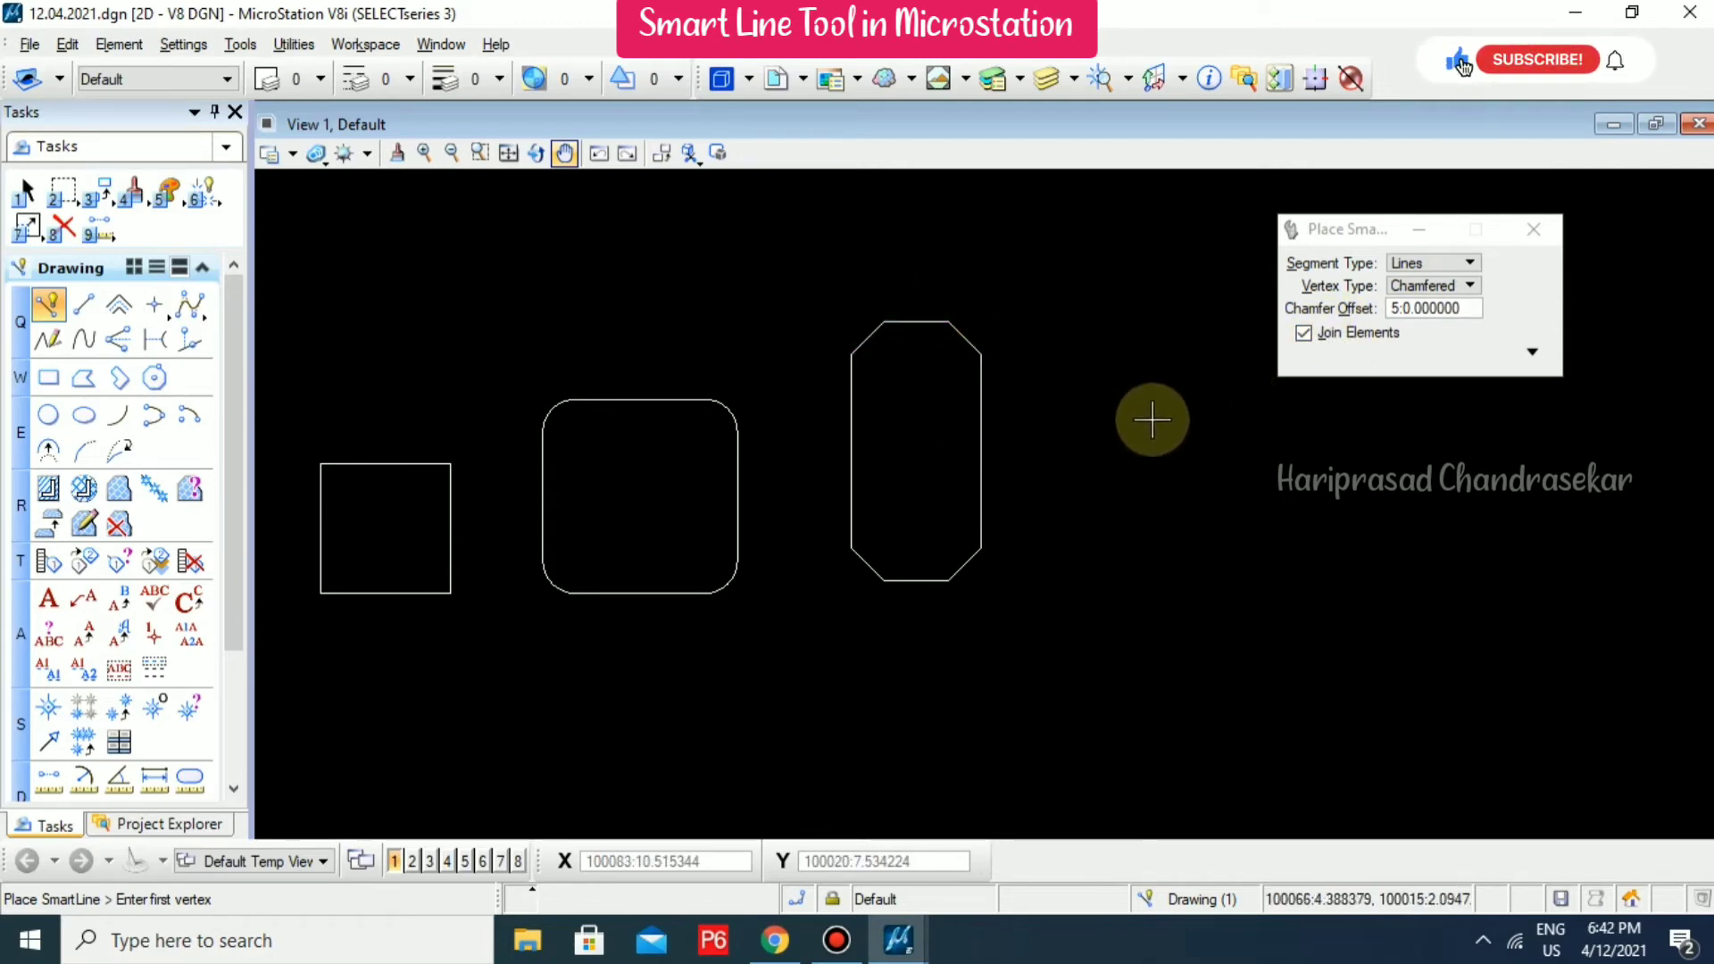
{"action": "left_click", "coordinate": [1303, 334]}
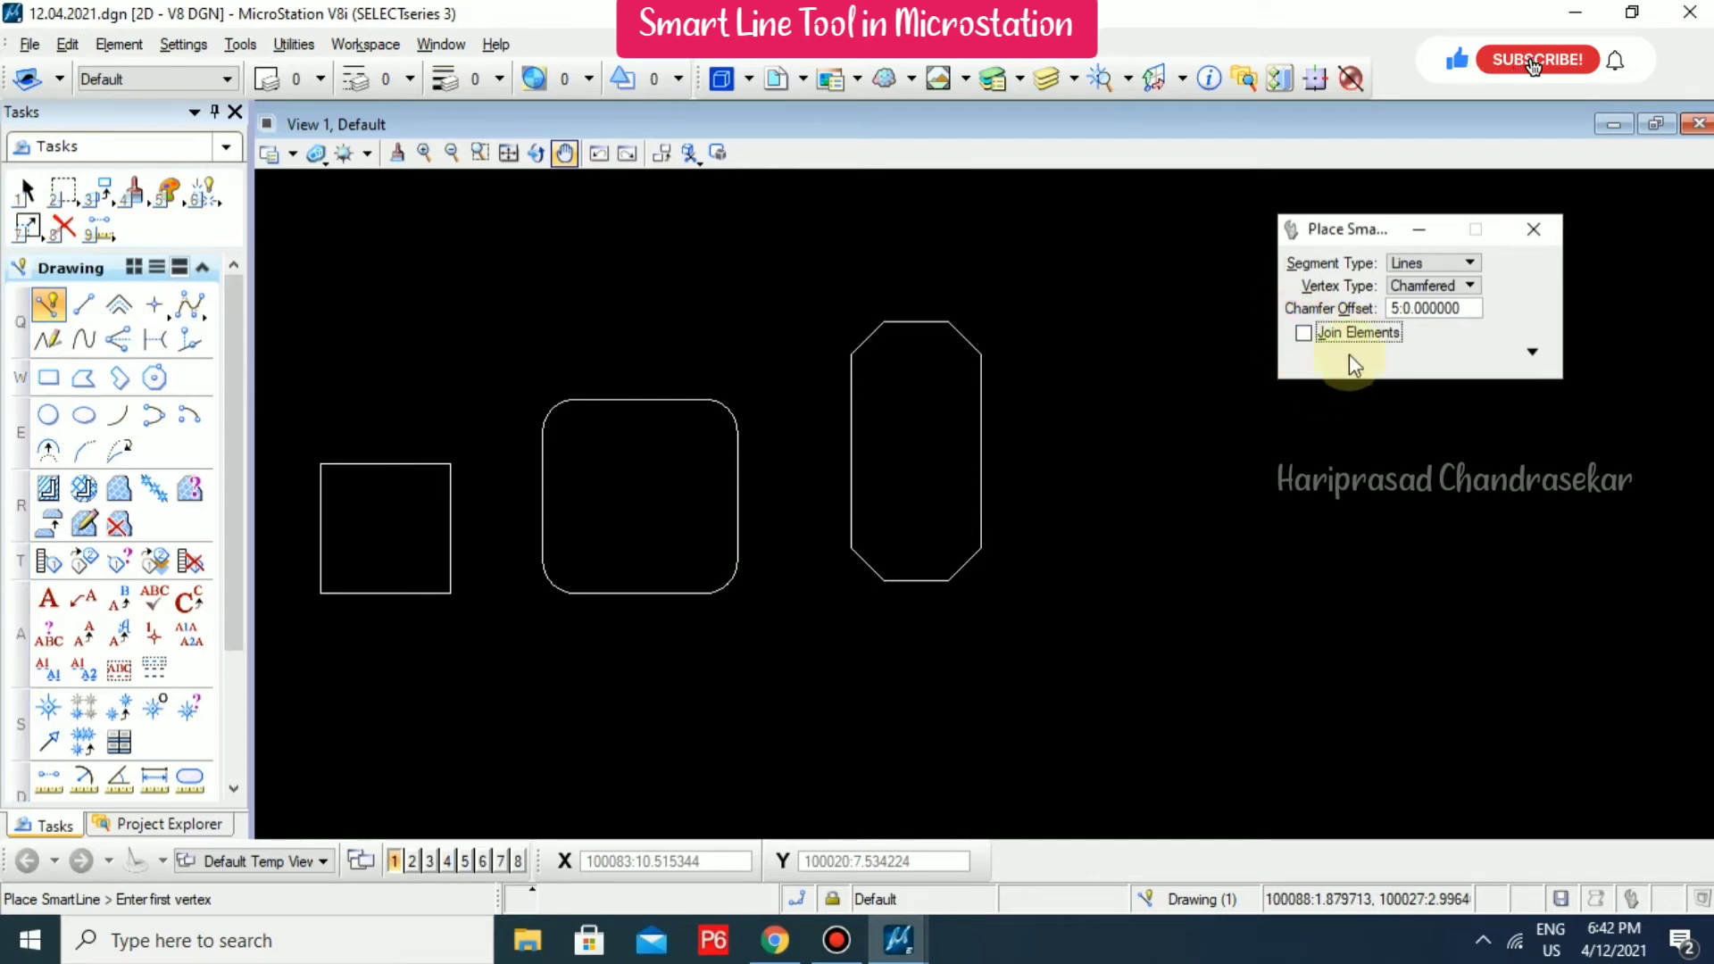
{"action": "left_click", "coordinate": [1431, 284]}
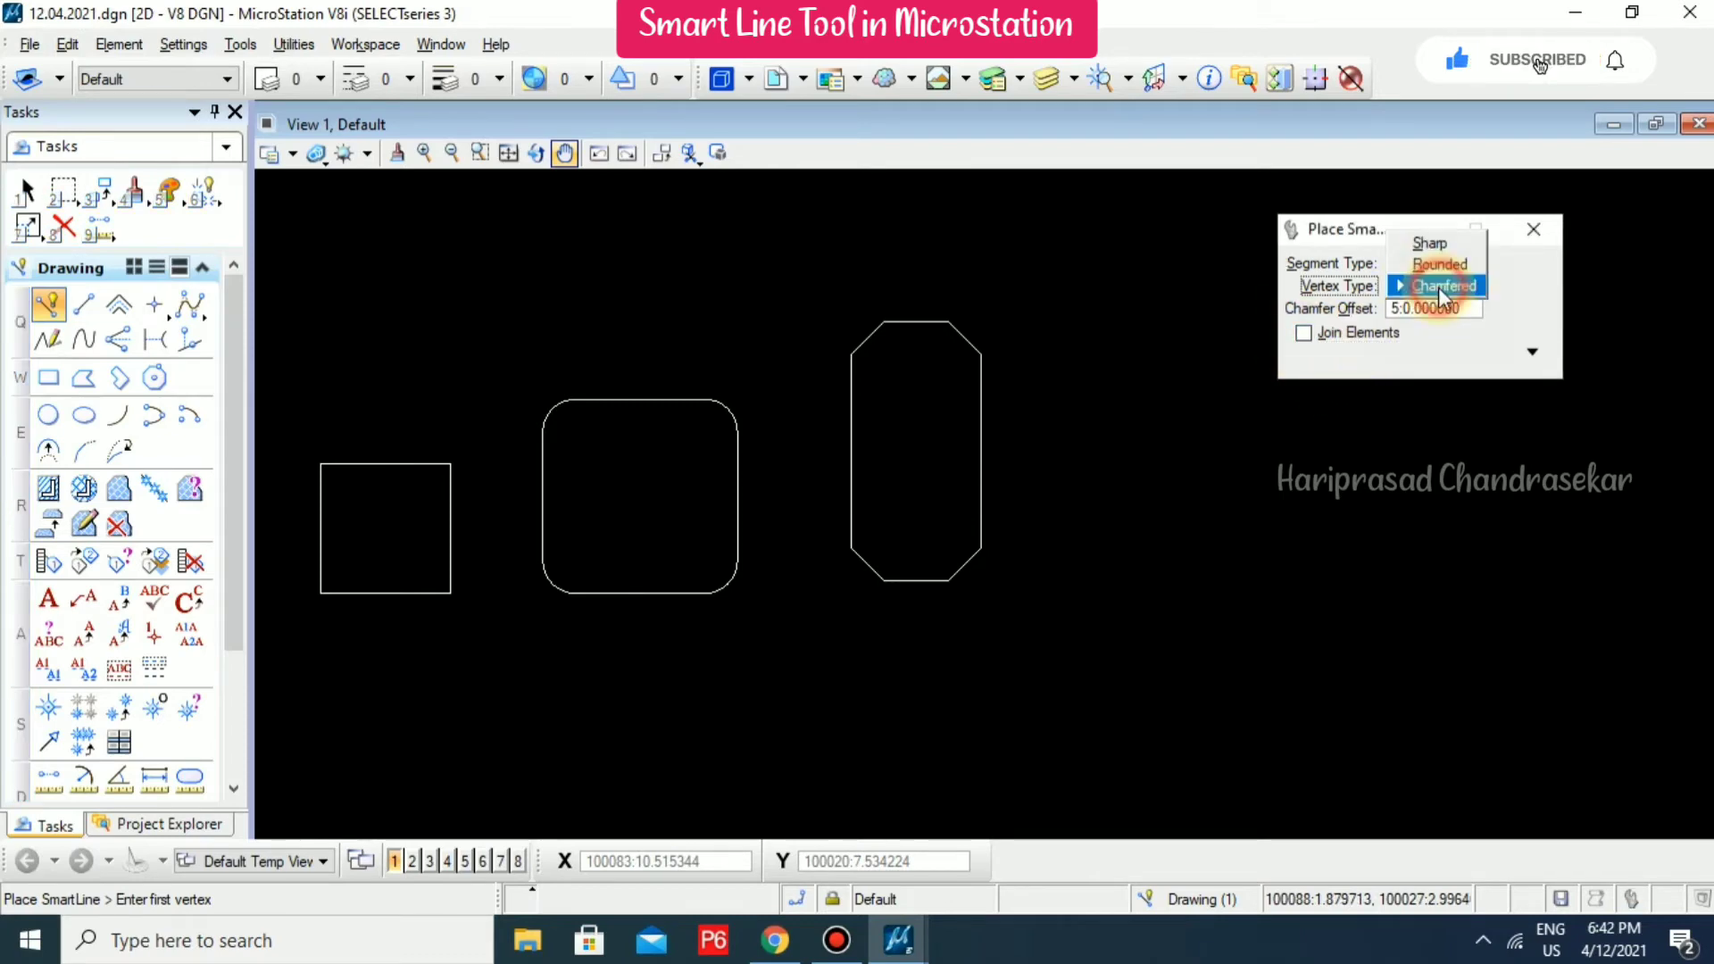
{"action": "left_click", "coordinate": [1433, 243]}
- Draw a closed stepped outline with a first vertical side about 24 units long and a slanted closing edge, right of the chamfered shape
{"action": "left_click", "coordinate": [1125, 569]}
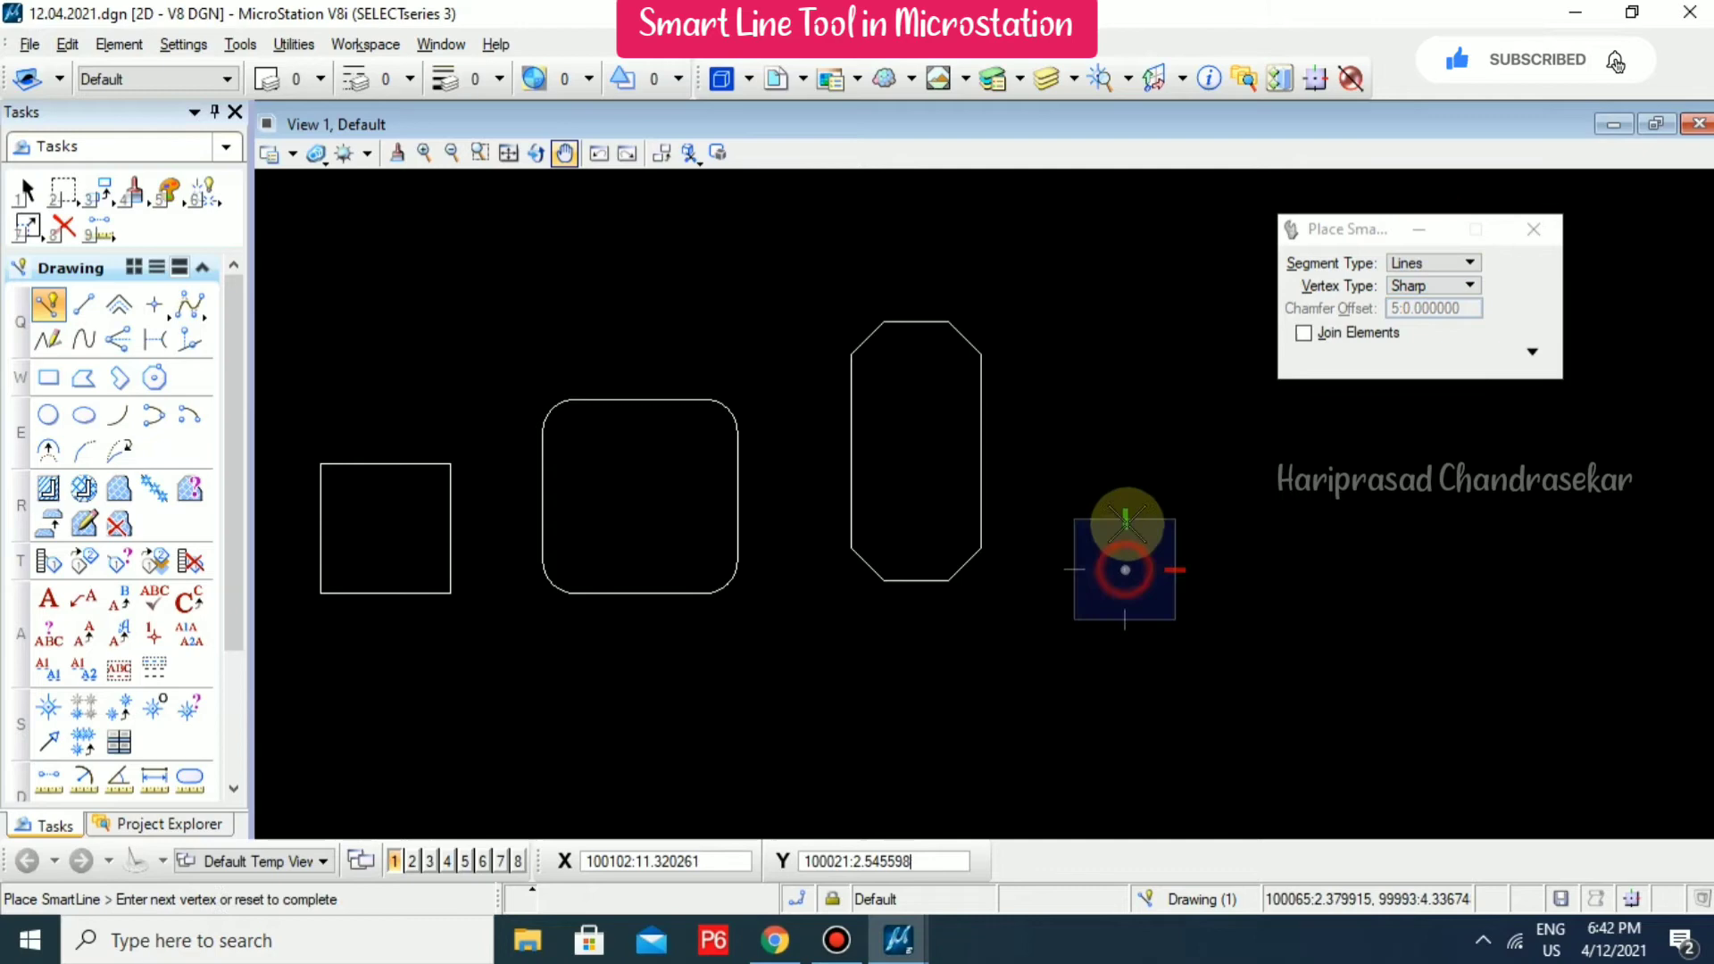
{"action": "left_click", "coordinate": [1125, 413]}
{"action": "left_click", "coordinate": [1204, 414]}
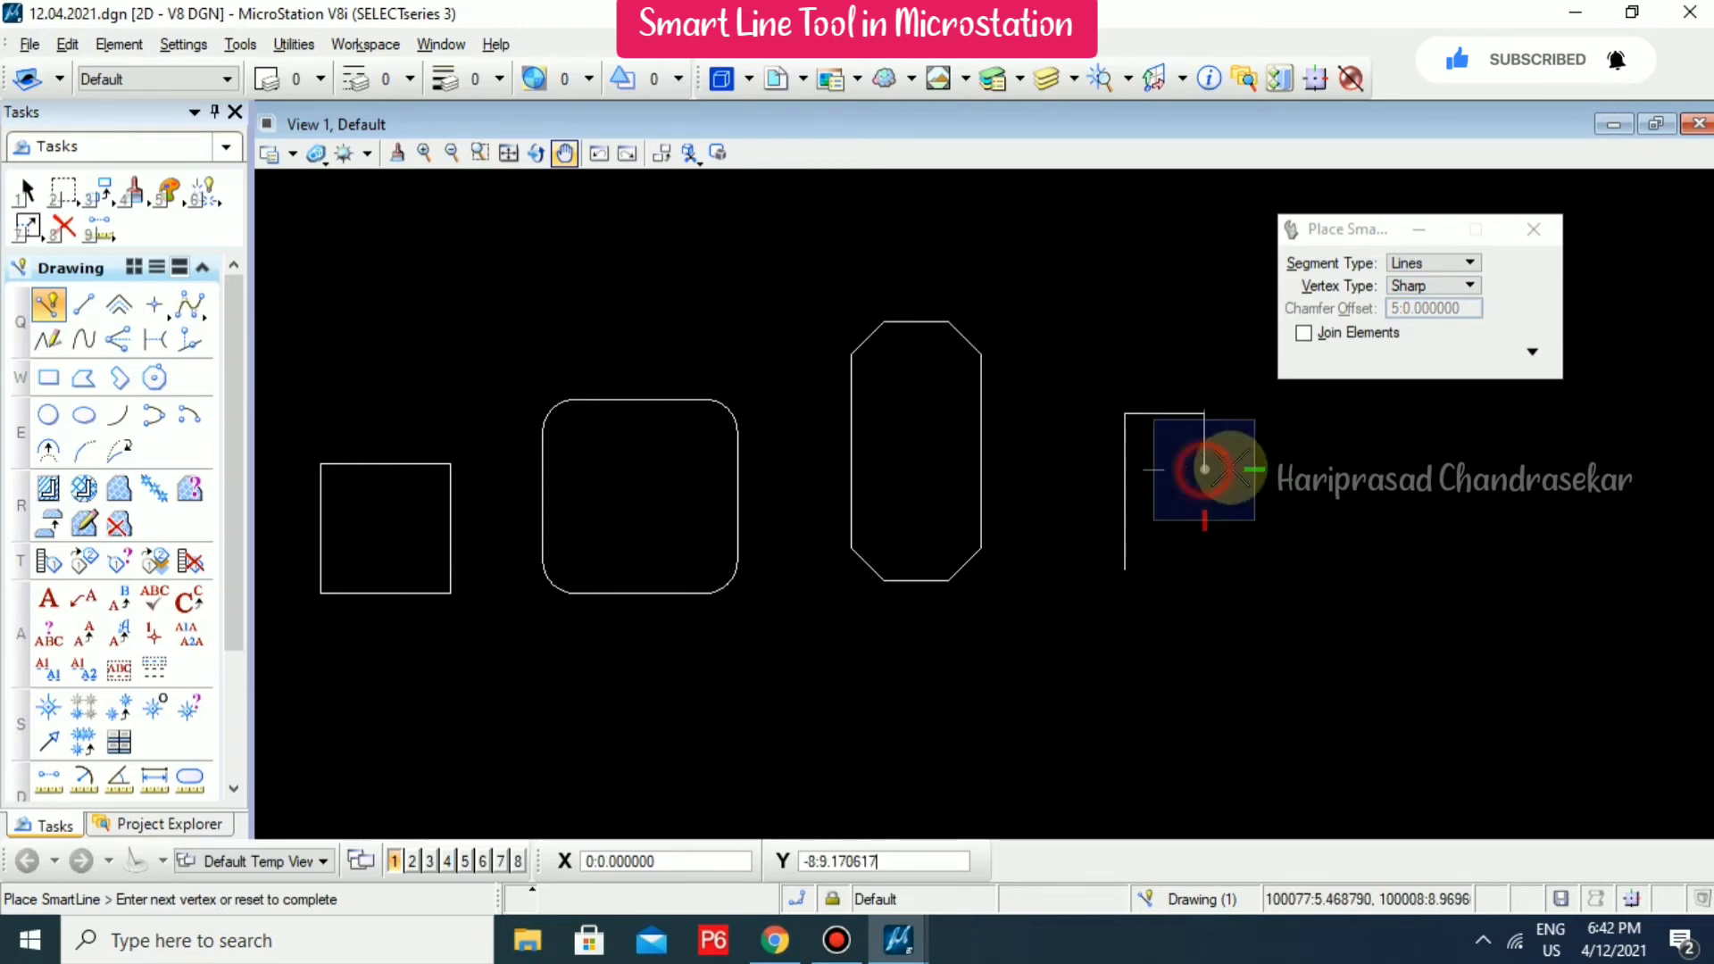
{"action": "left_click", "coordinate": [1324, 468]}
{"action": "left_click", "coordinate": [1324, 531]}
{"action": "left_click", "coordinate": [1435, 531]}
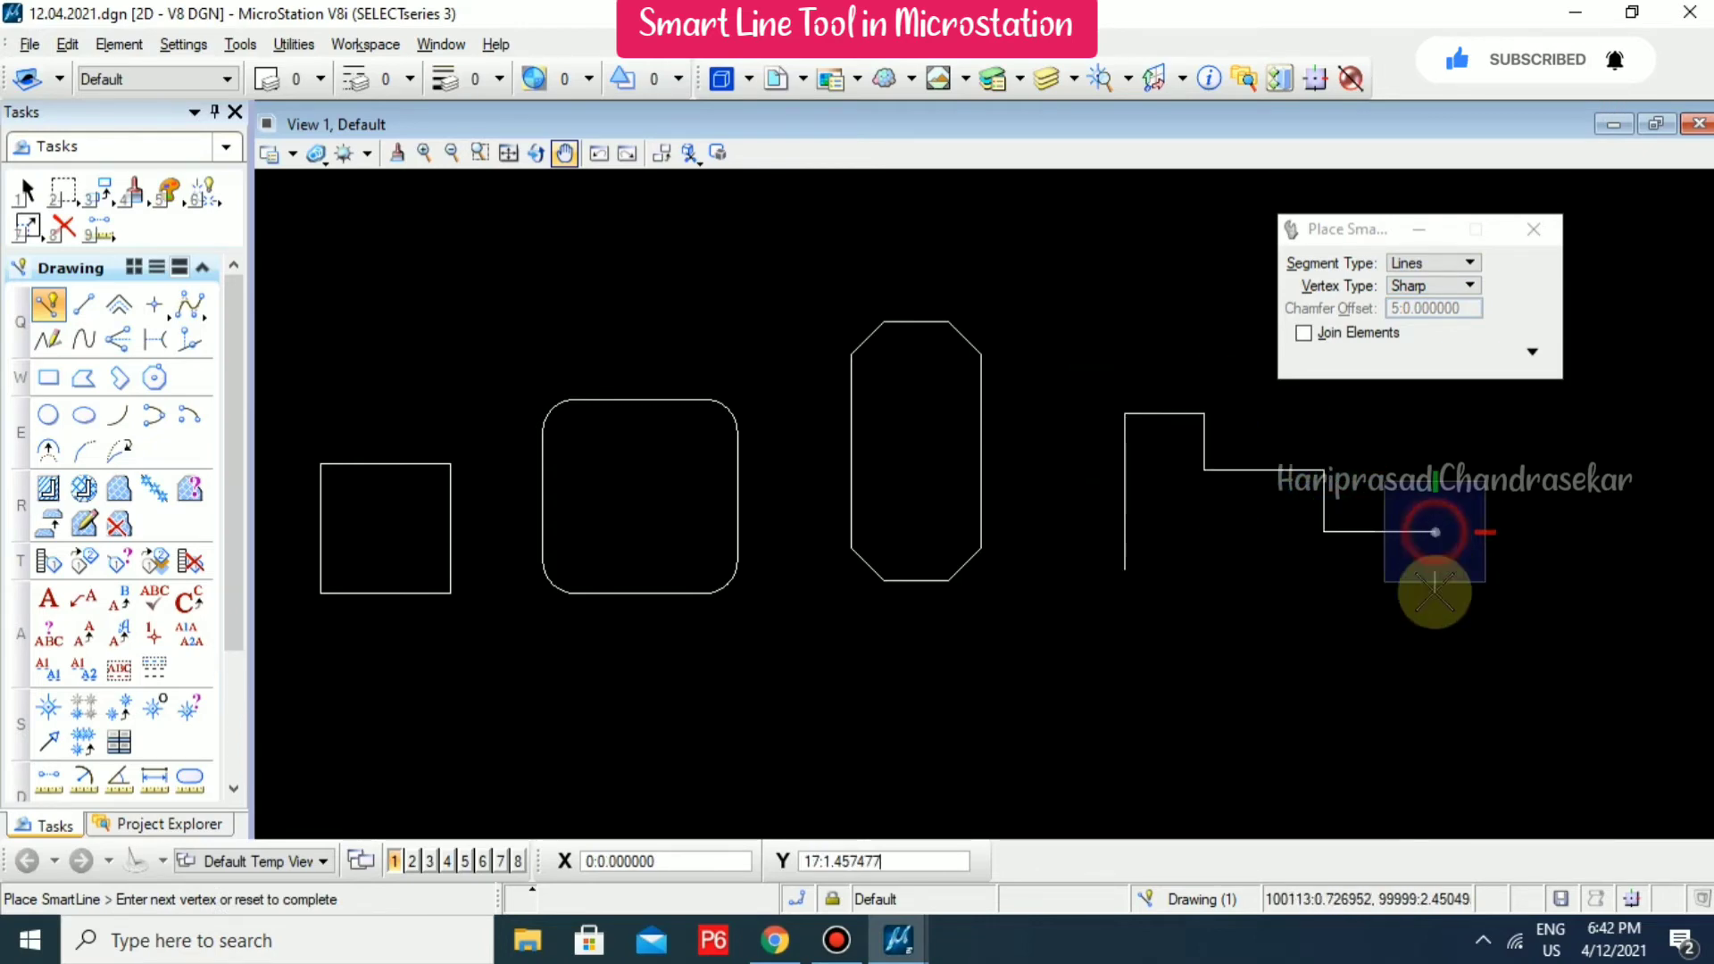
{"action": "left_click", "coordinate": [1434, 641]}
{"action": "left_click", "coordinate": [1247, 641]}
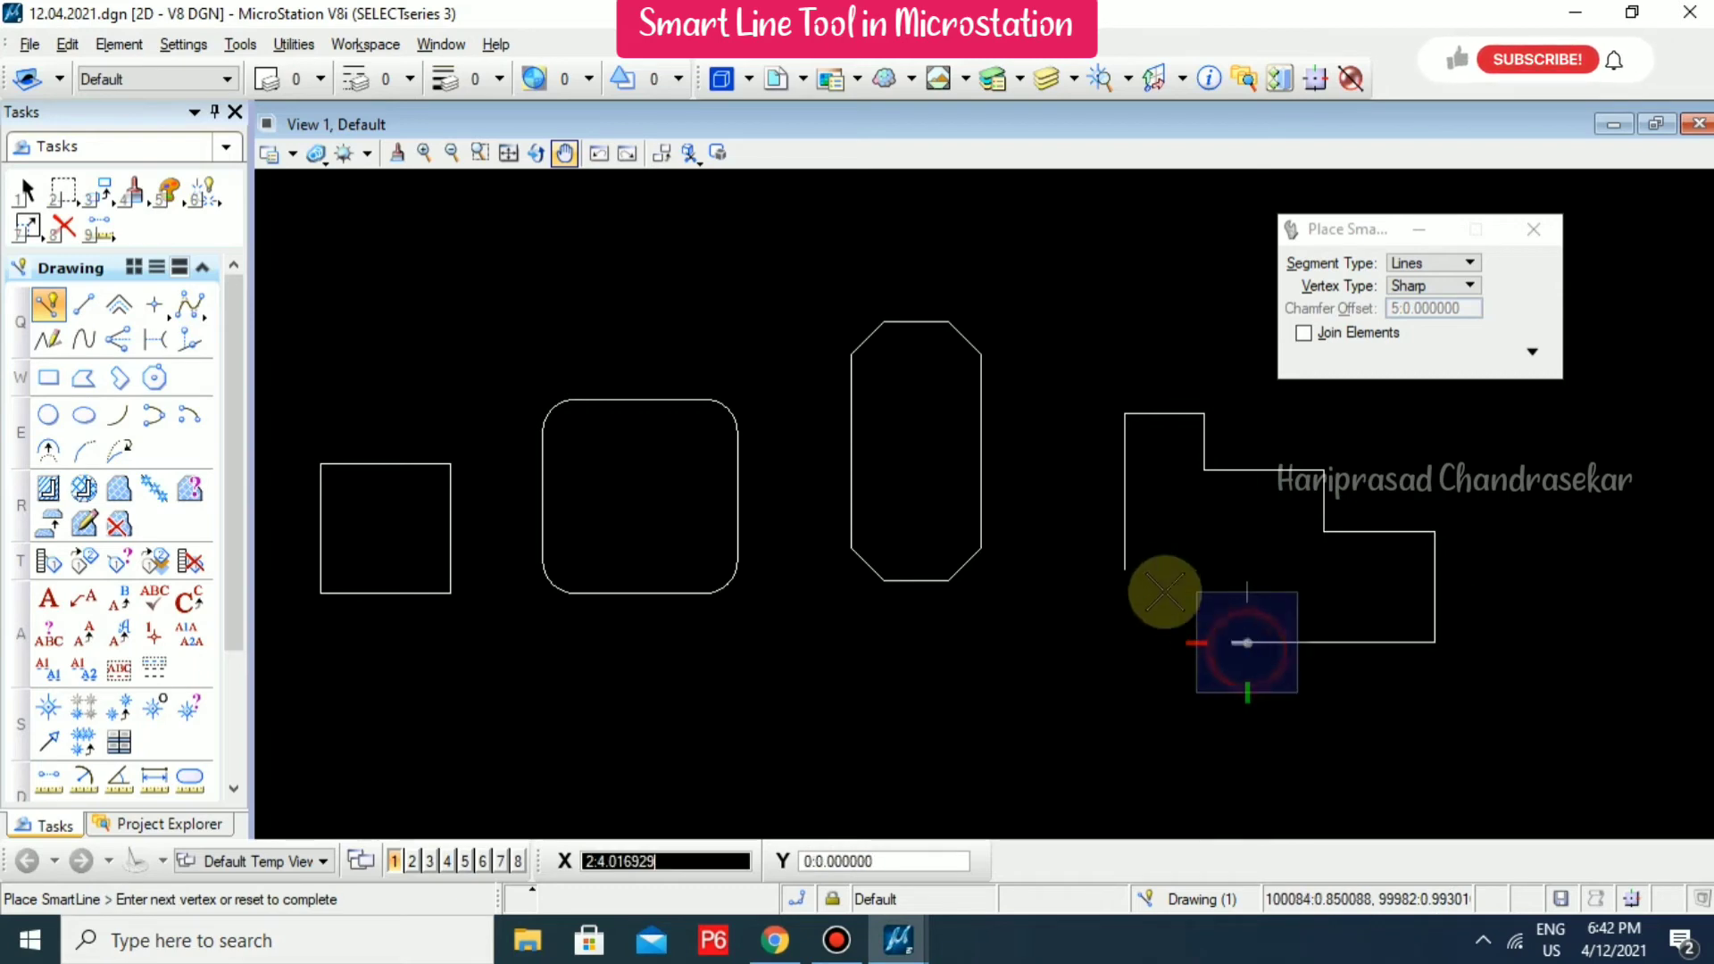
{"action": "left_click", "coordinate": [1125, 569]}
{"action": "left_click", "coordinate": [1125, 414]}
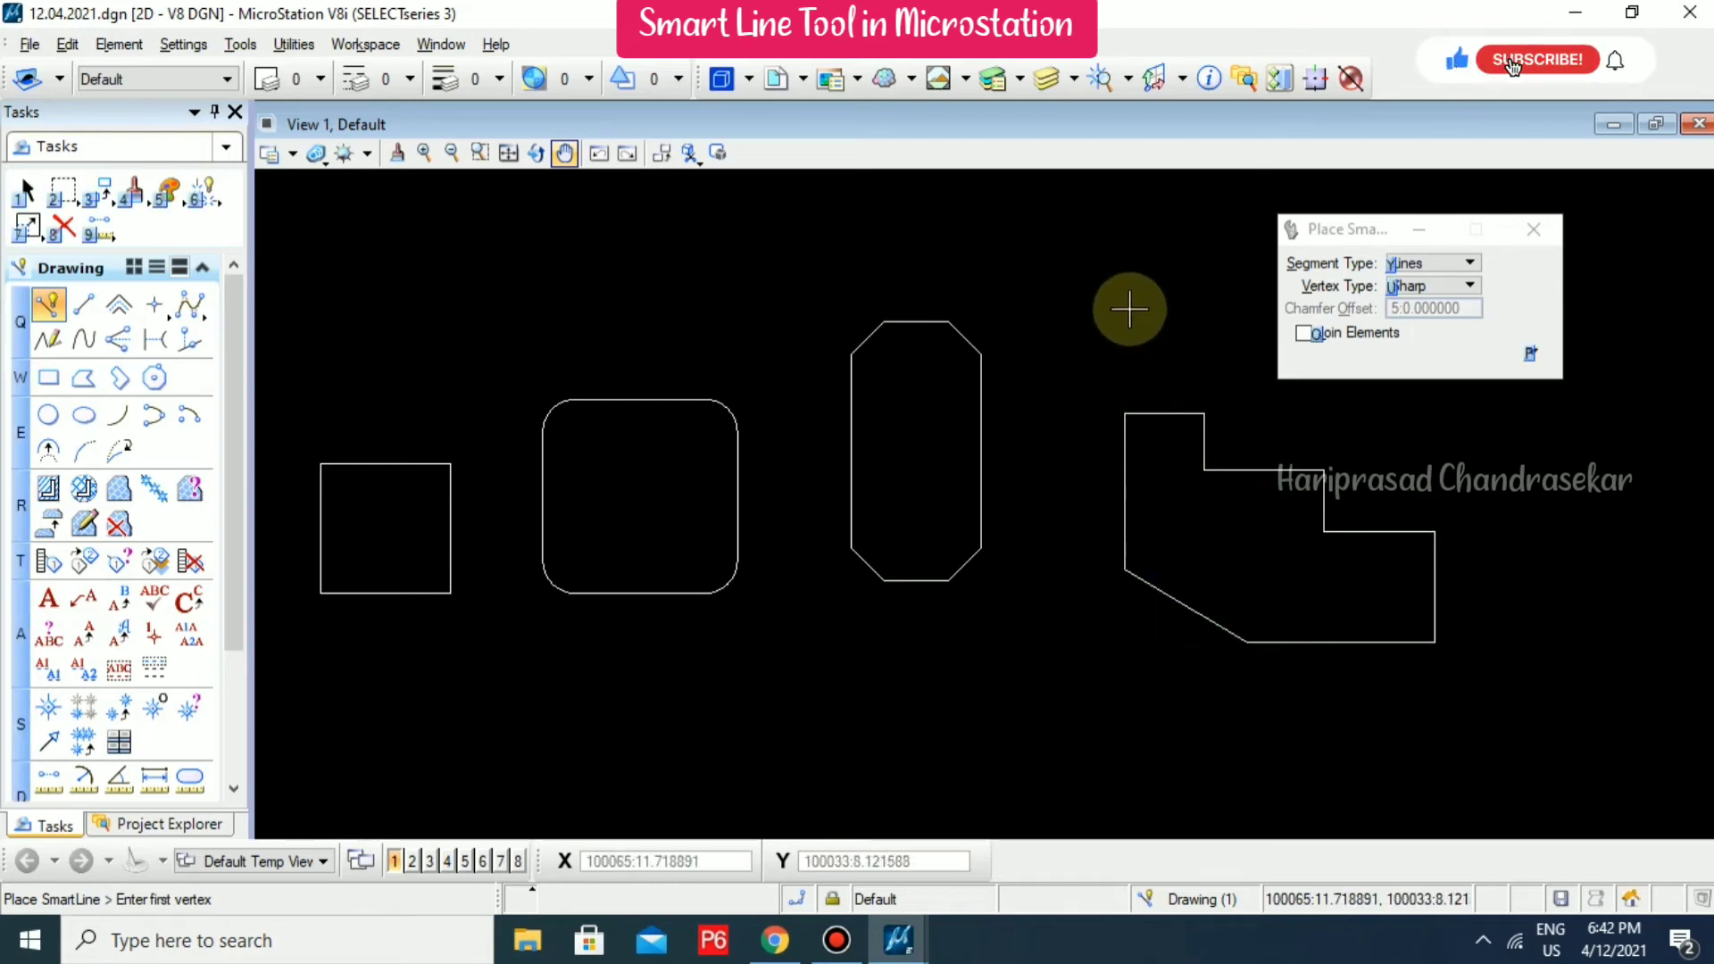
- Select single segments of the stepped outline and the whole chamfered shape to compare unjoined with joined elements, and clear the selection
{"action": "key", "text": "Escape"}
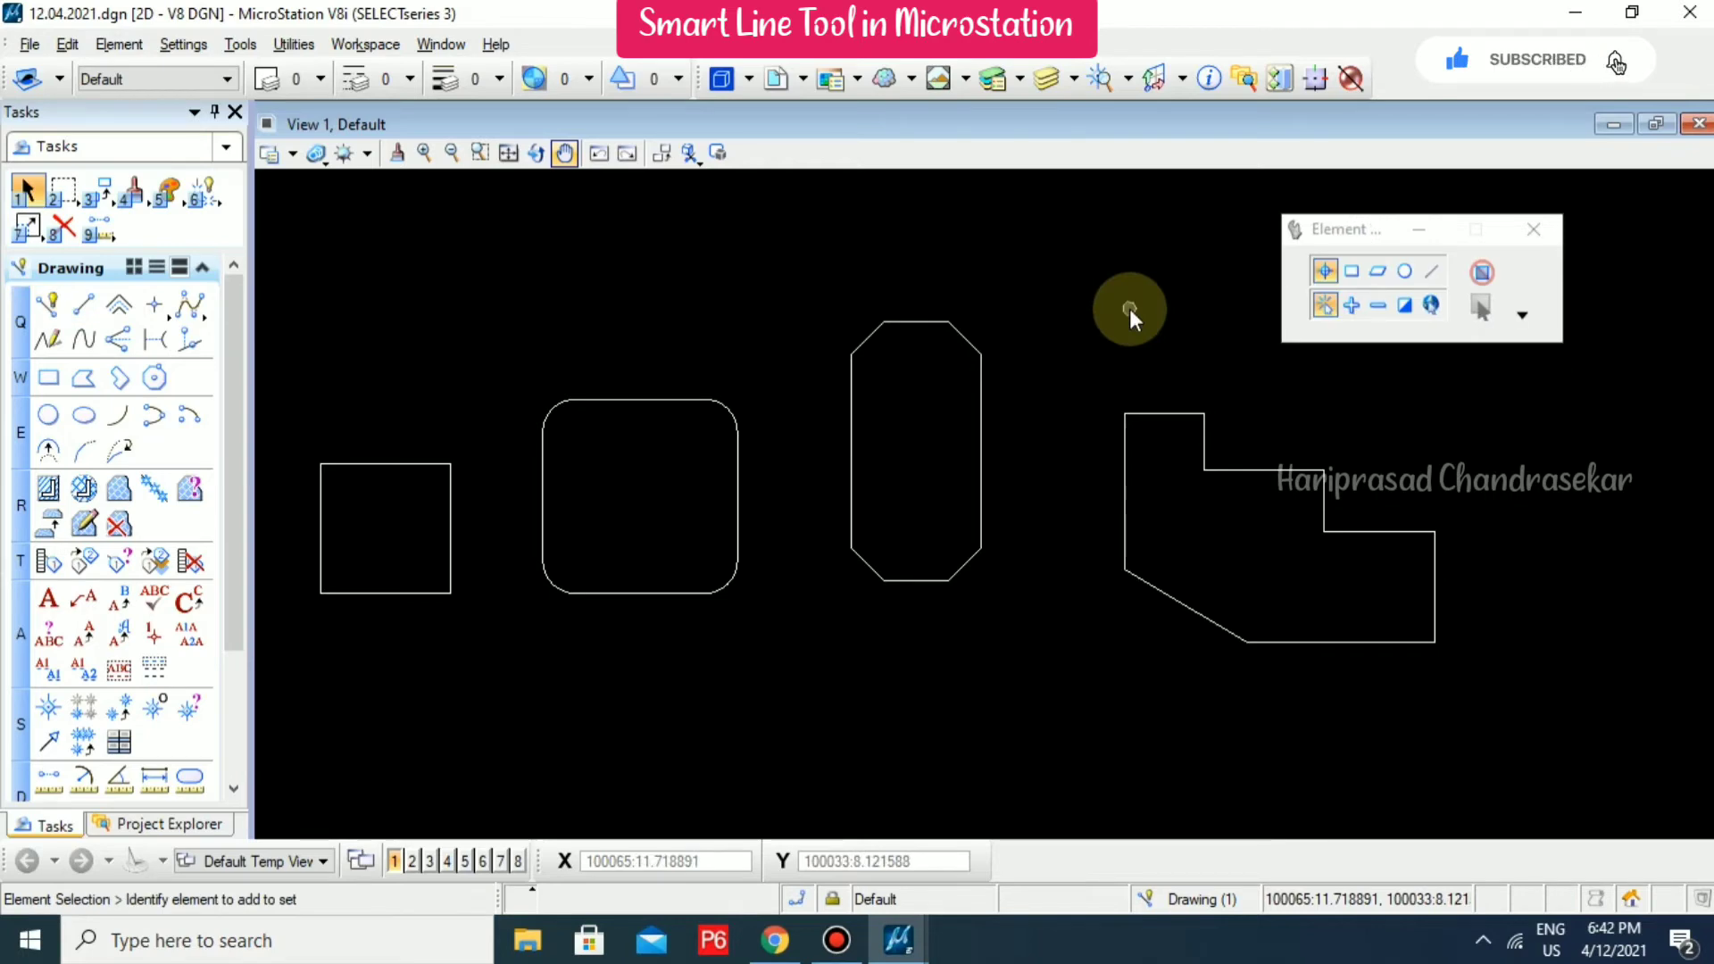
{"action": "left_click", "coordinate": [1170, 413]}
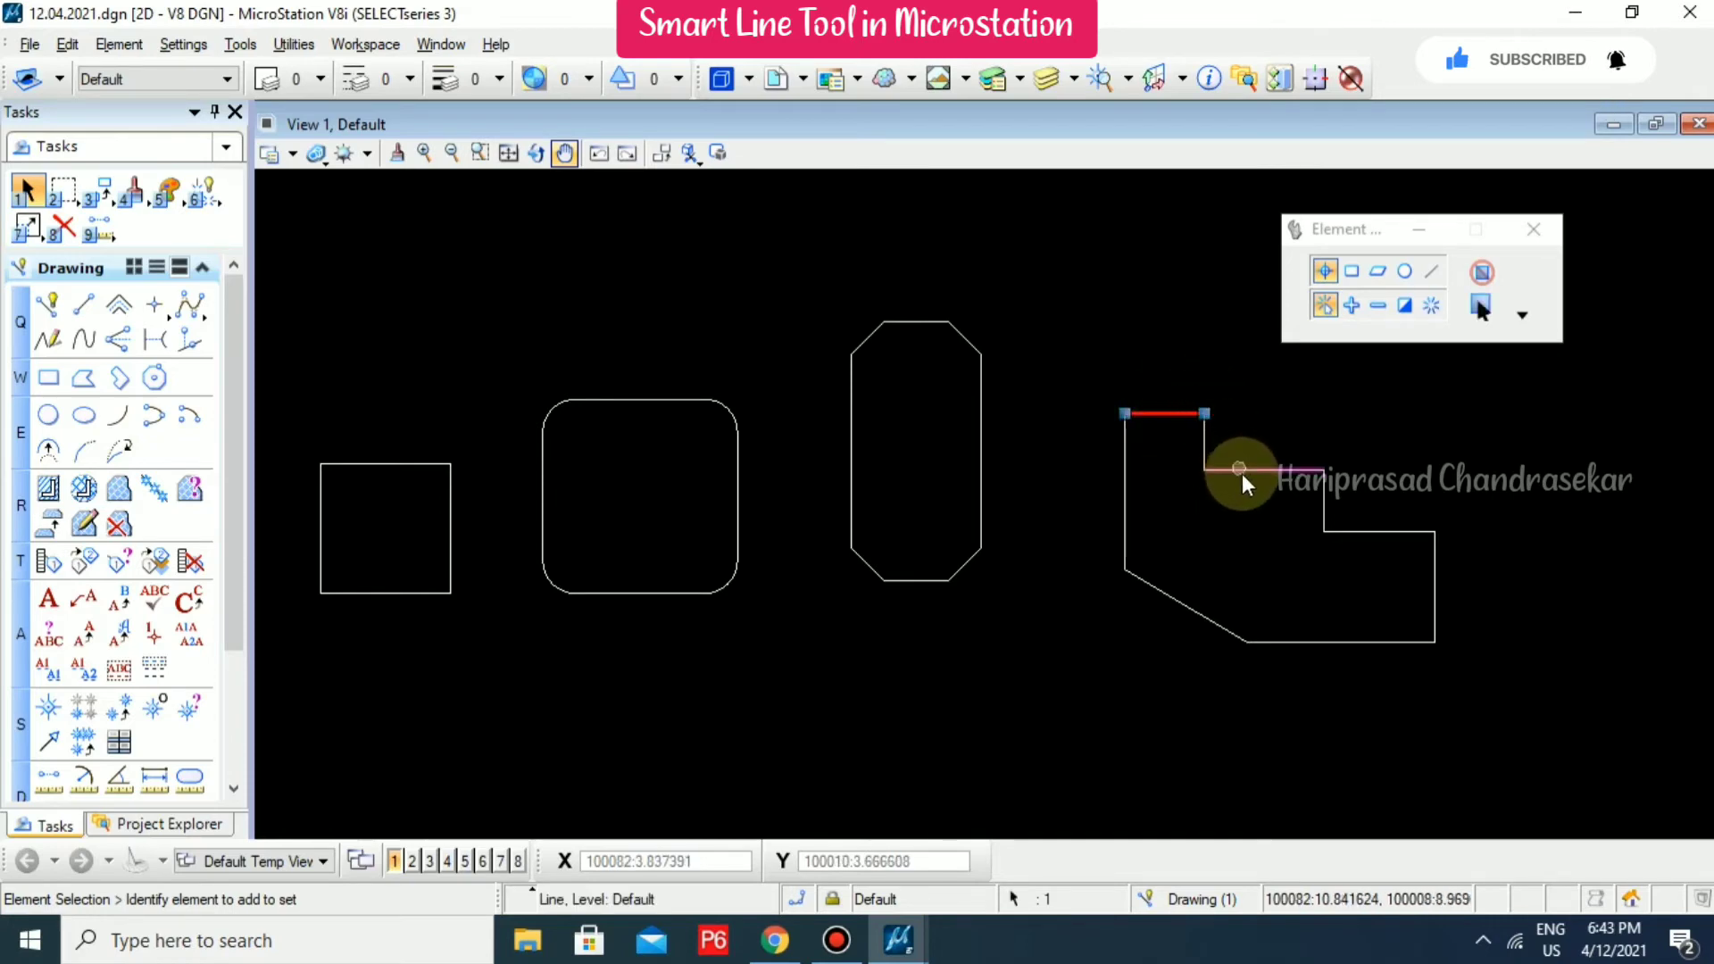
{"action": "left_click", "coordinate": [1205, 445]}
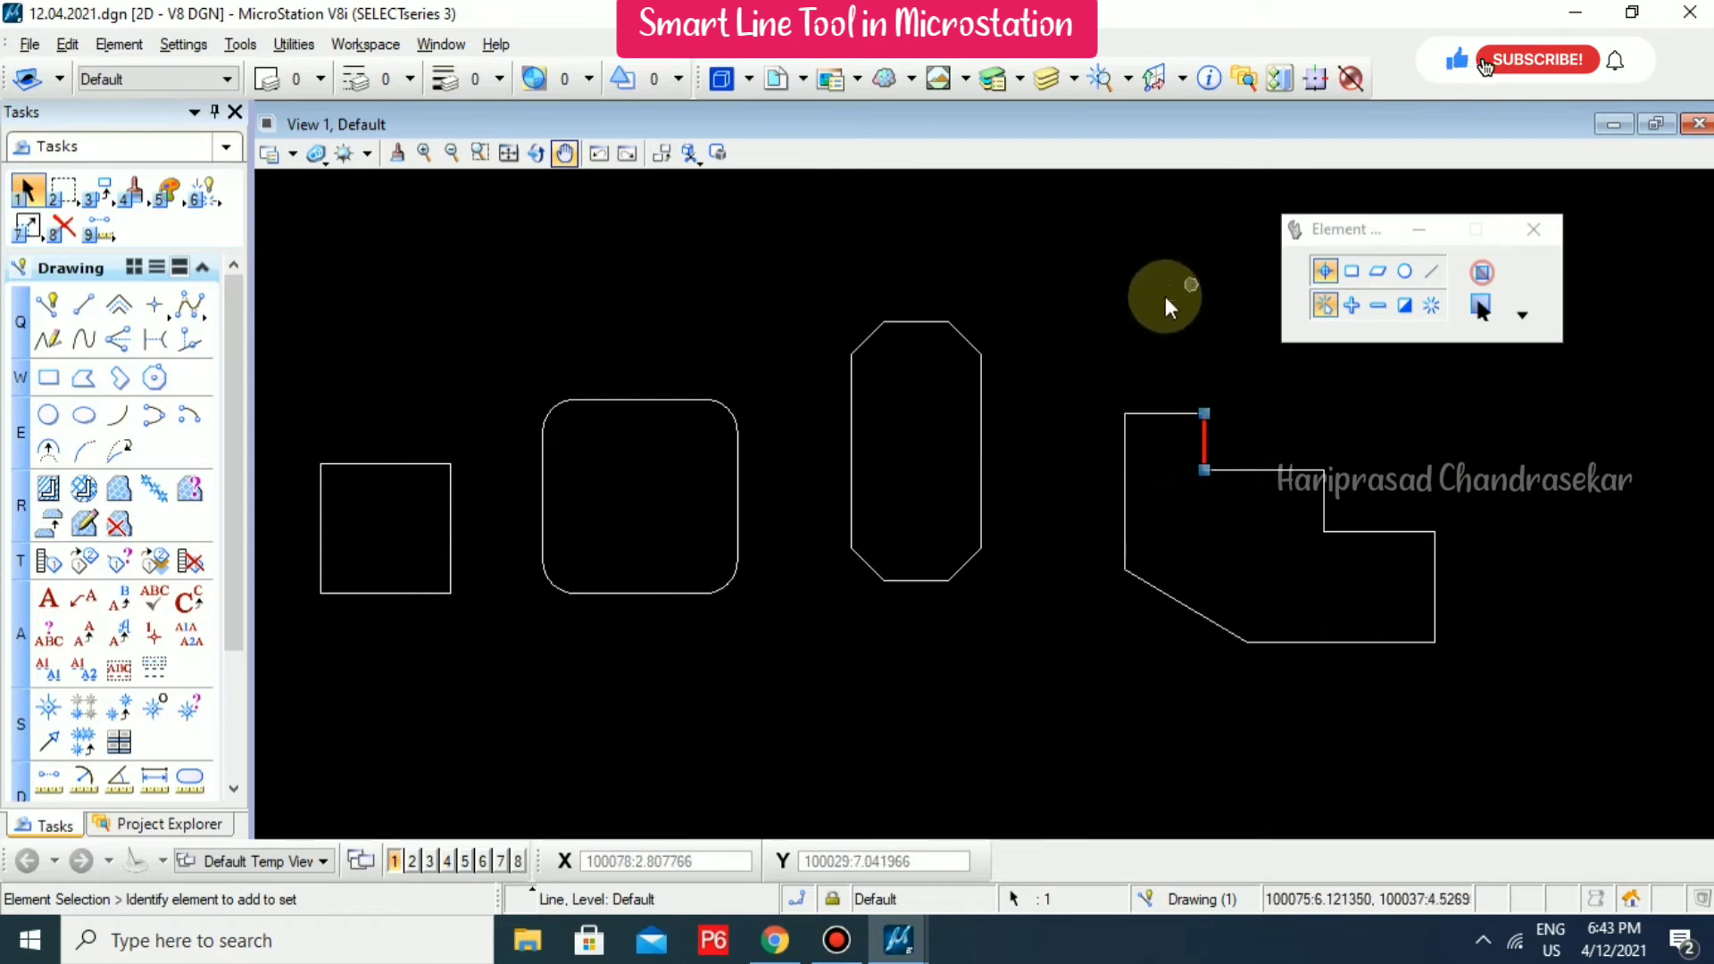
{"action": "left_click", "coordinate": [1058, 310]}
{"action": "left_click", "coordinate": [961, 335]}
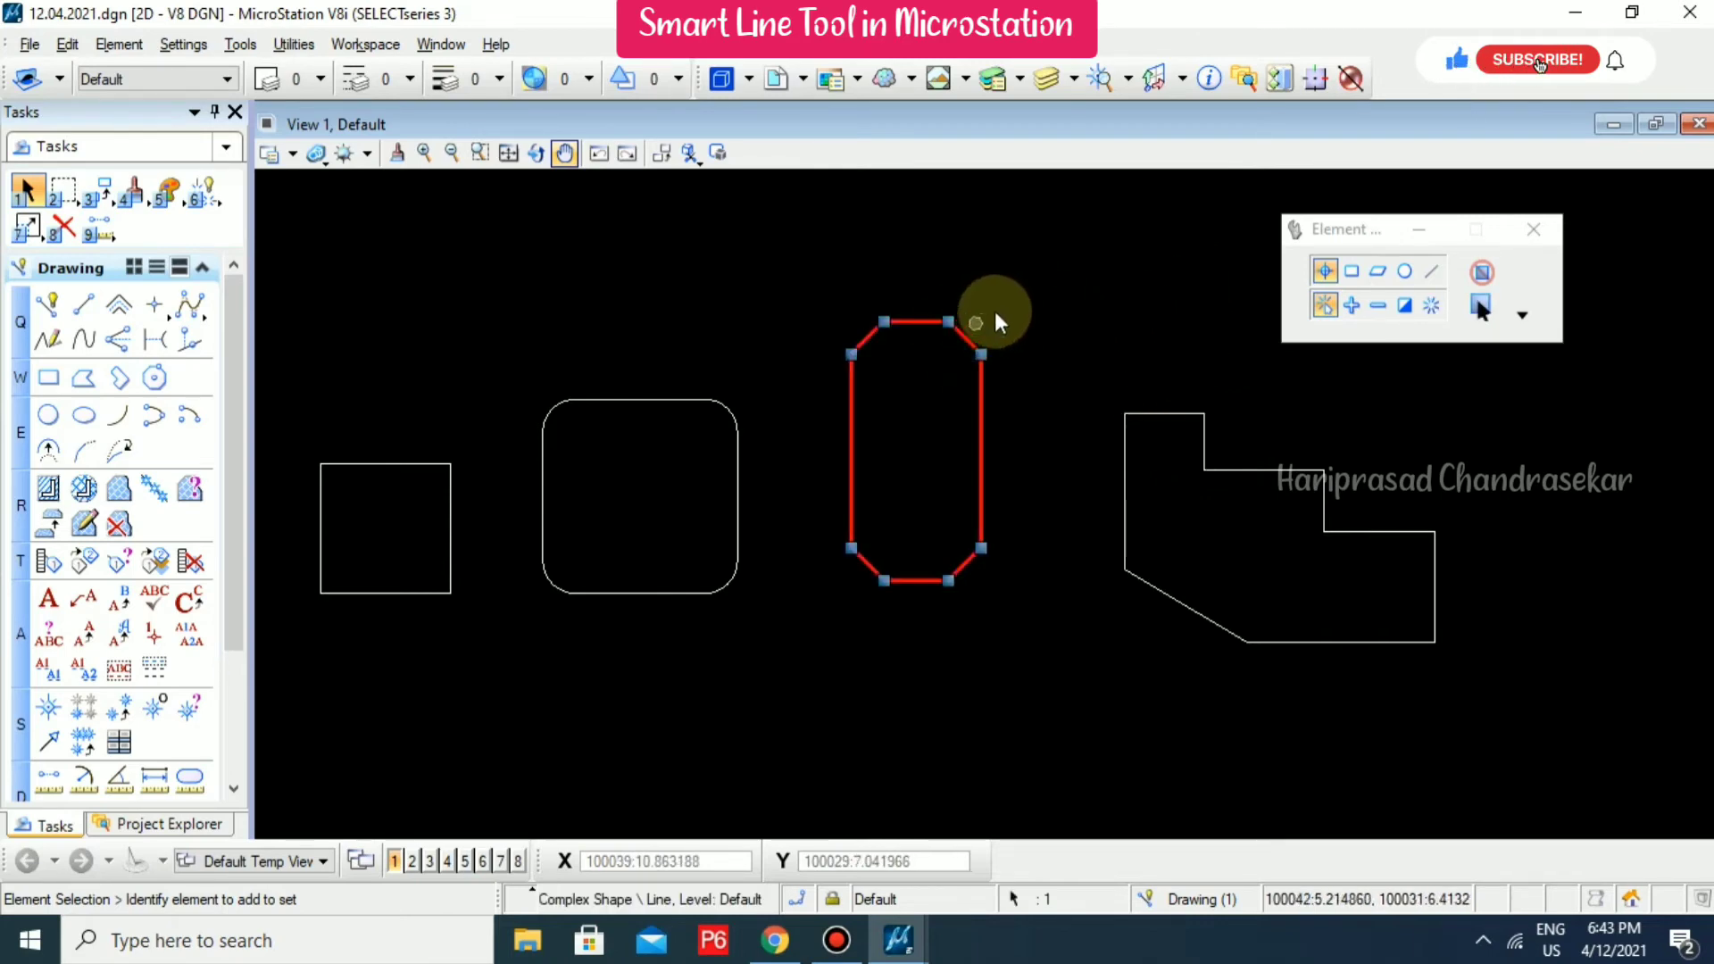
{"action": "left_click", "coordinate": [1046, 321]}
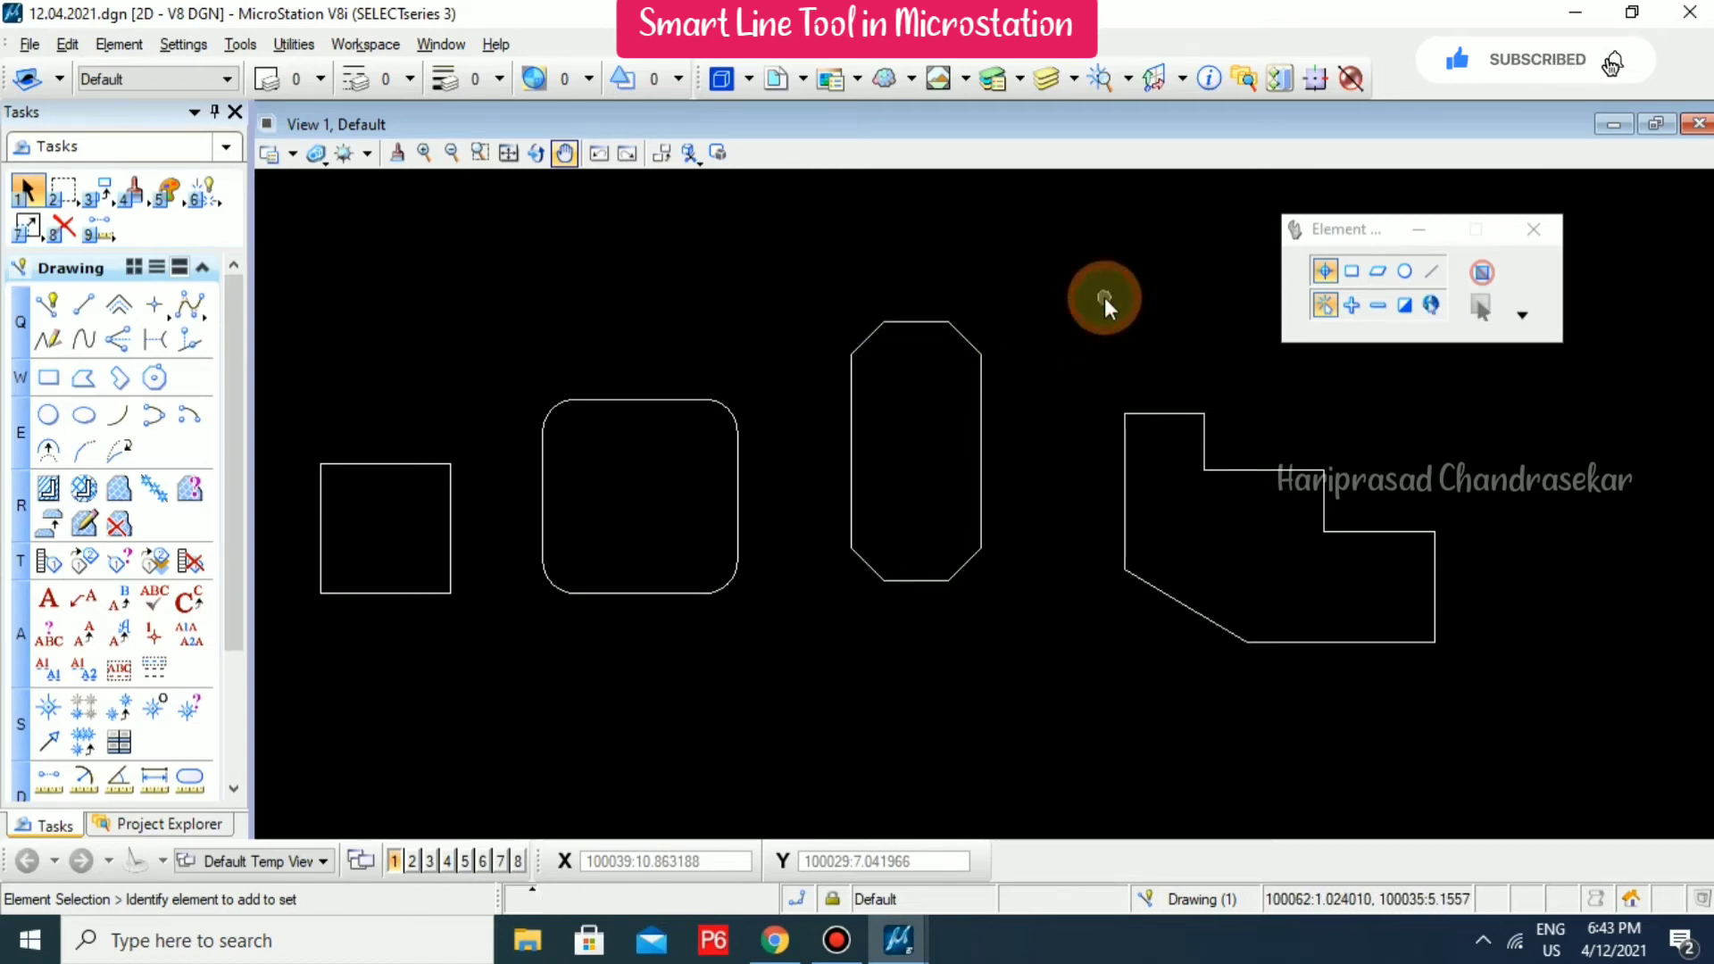
- Restart Place SmartLine with Join Elements turned on and the segment type set to Arcs
{"action": "left_click", "coordinate": [1532, 230]}
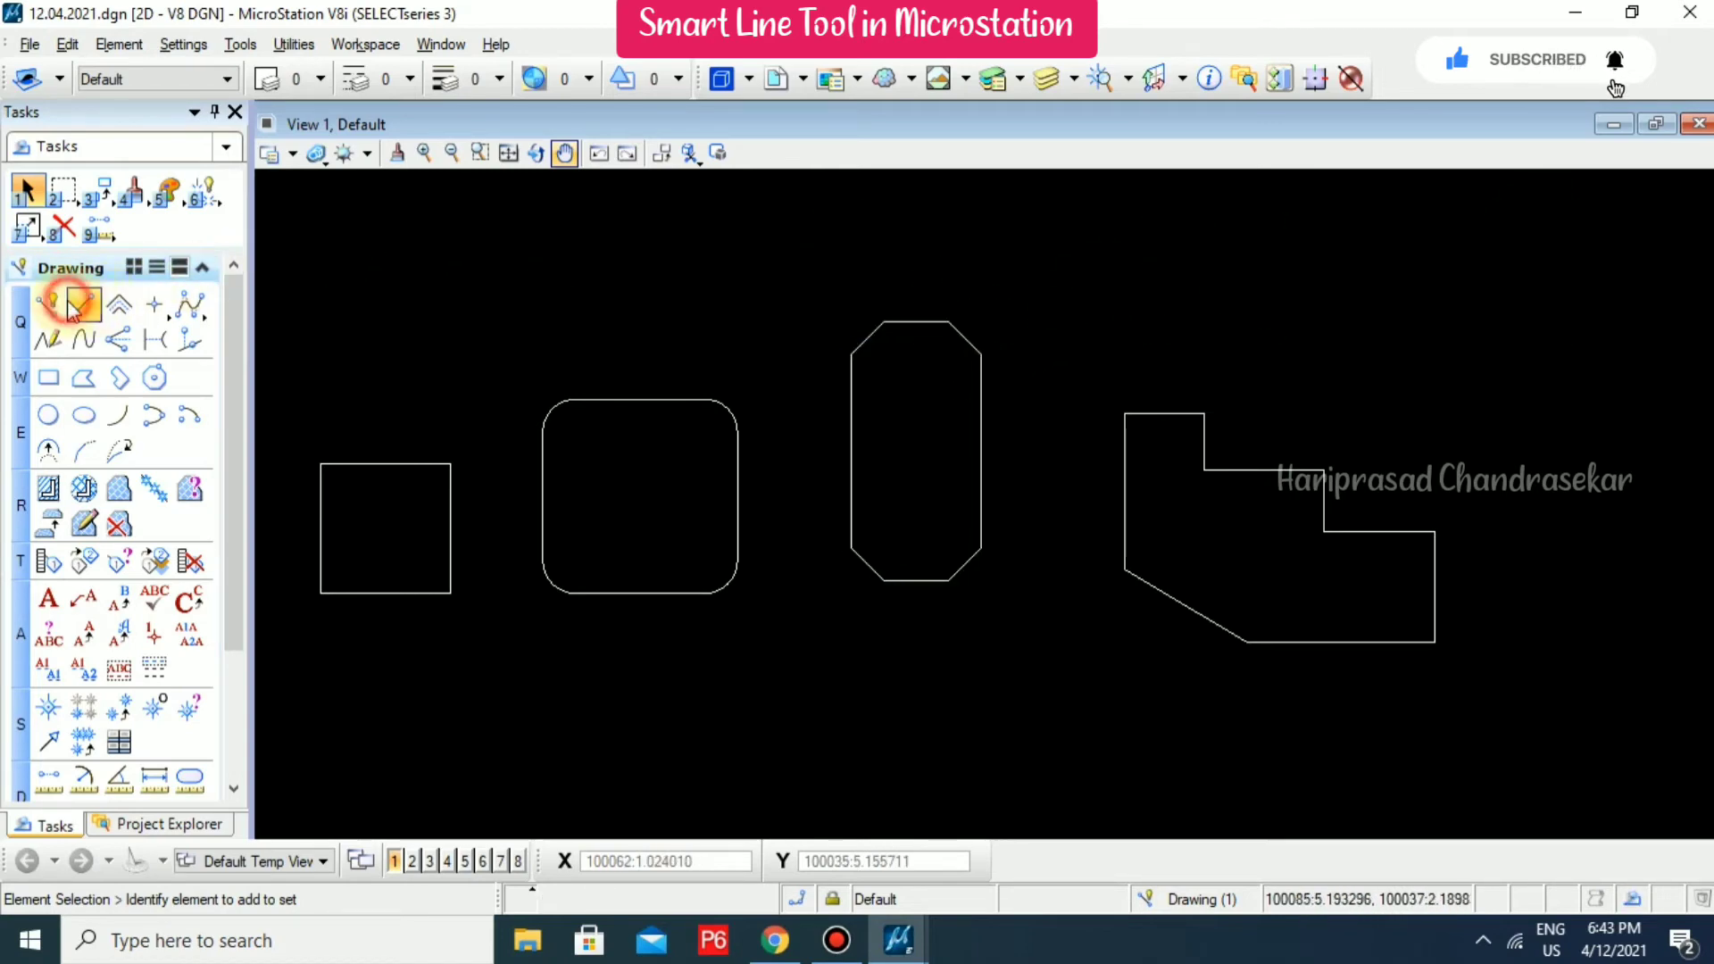
{"action": "left_click", "coordinate": [76, 306]}
{"action": "left_click", "coordinate": [49, 304]}
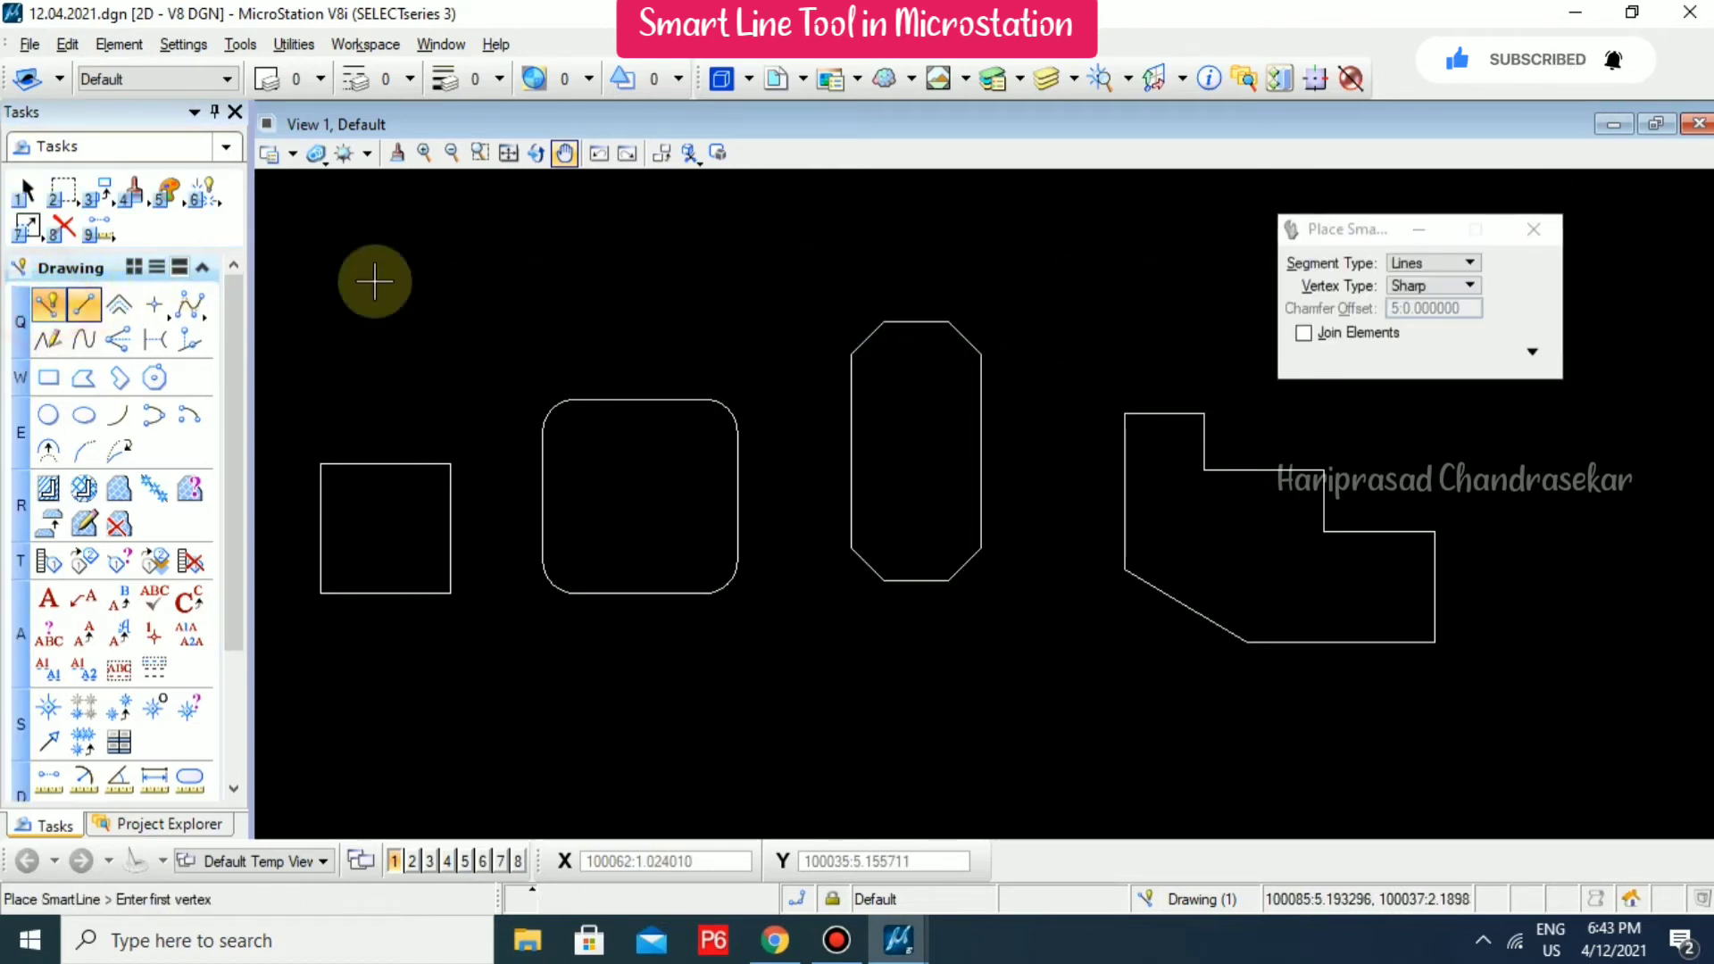
{"action": "left_click", "coordinate": [1303, 334]}
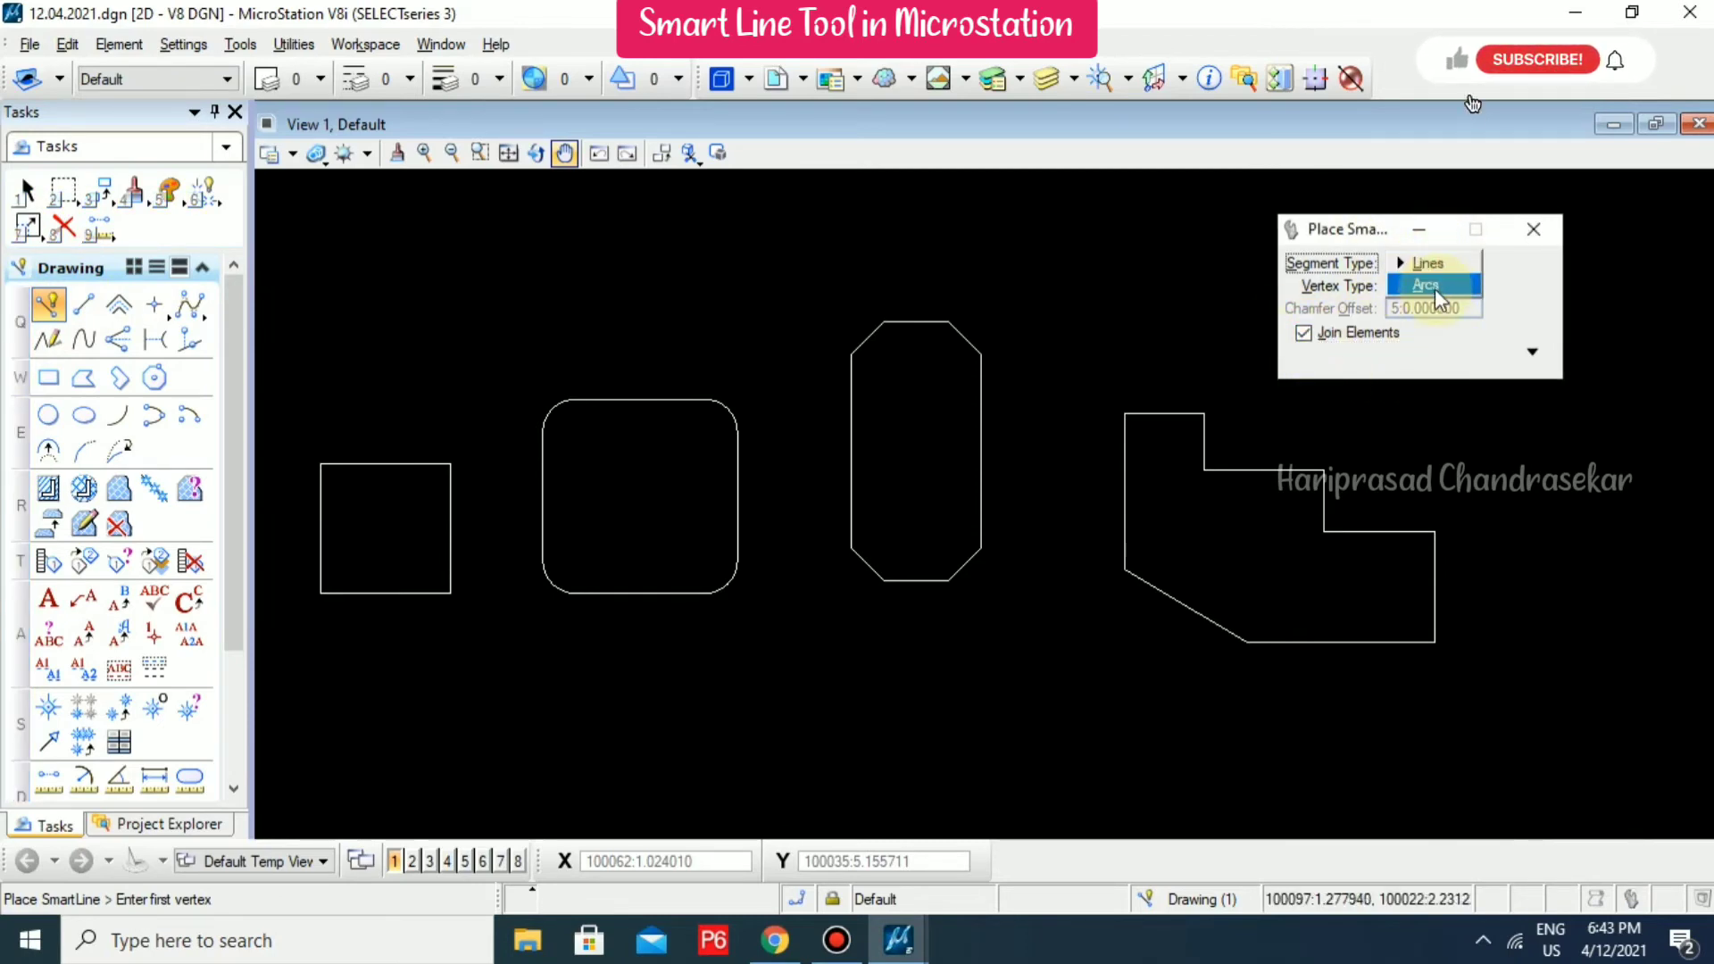
{"action": "left_click", "coordinate": [1428, 290]}
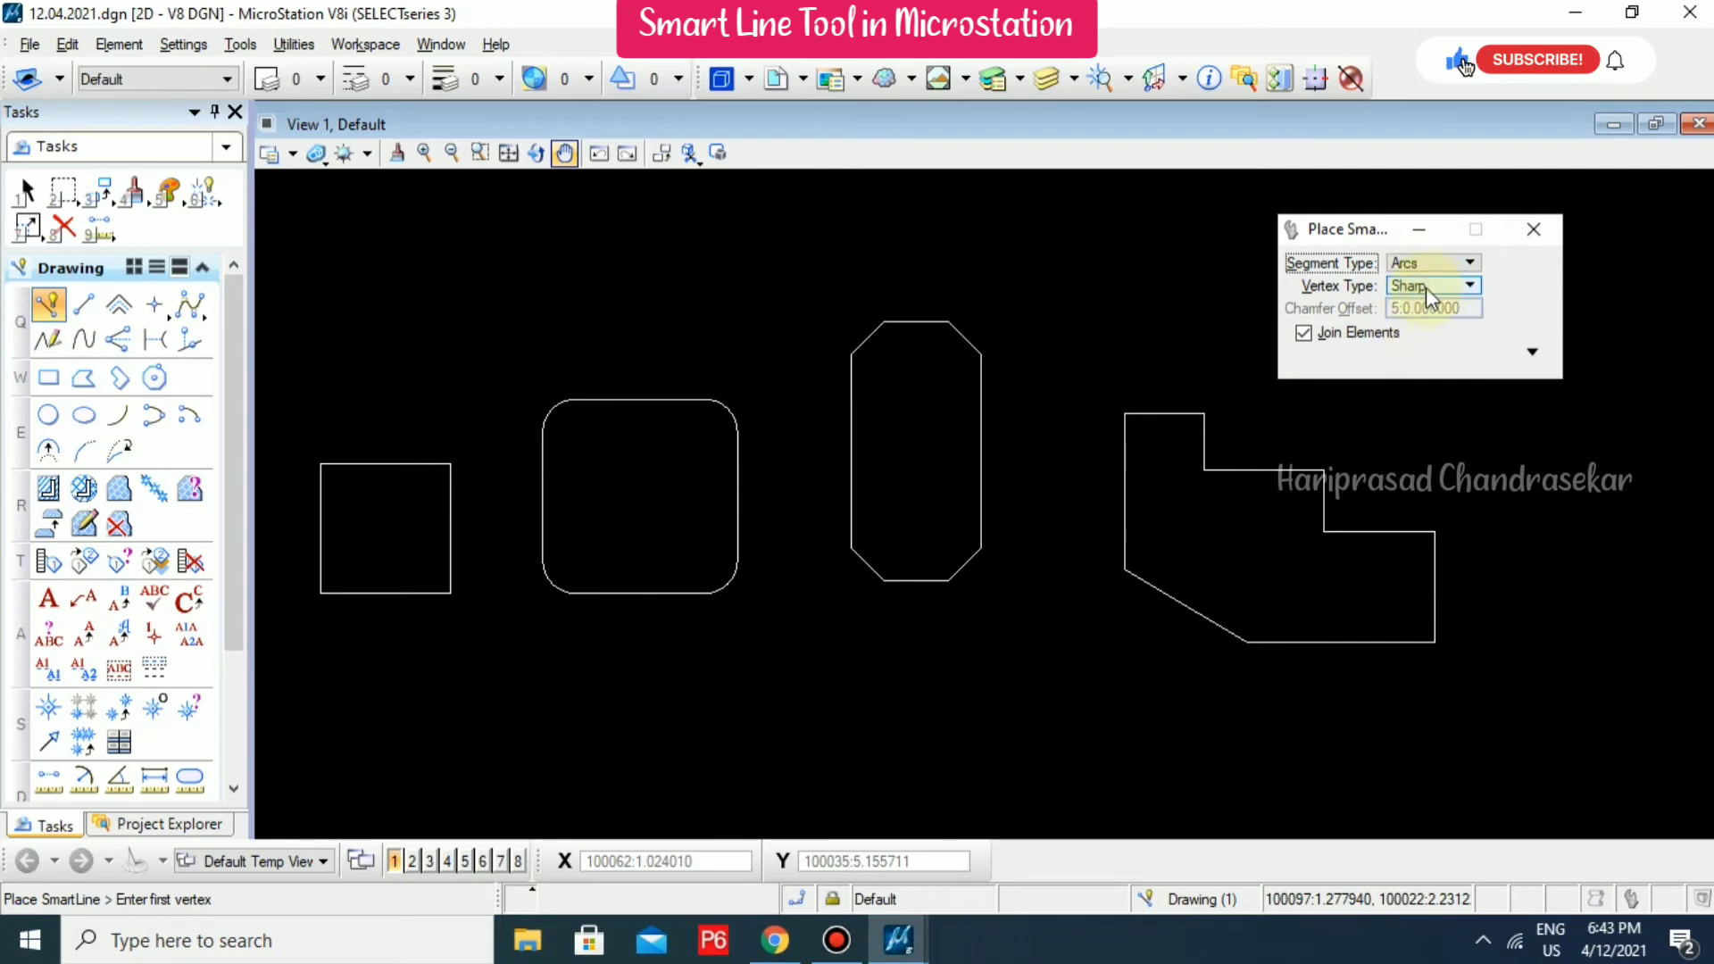
{"action": "left_click", "coordinate": [1106, 573]}
{"action": "mouse_move", "coordinate": [654, 696]}
{"action": "middle_mouse_down"}
{"action": "mouse_move", "coordinate": [789, 452]}
{"action": "mouse_move", "coordinate": [816, 586]}
{"action": "mouse_move", "coordinate": [892, 658]}
{"action": "middle_mouse_up"}
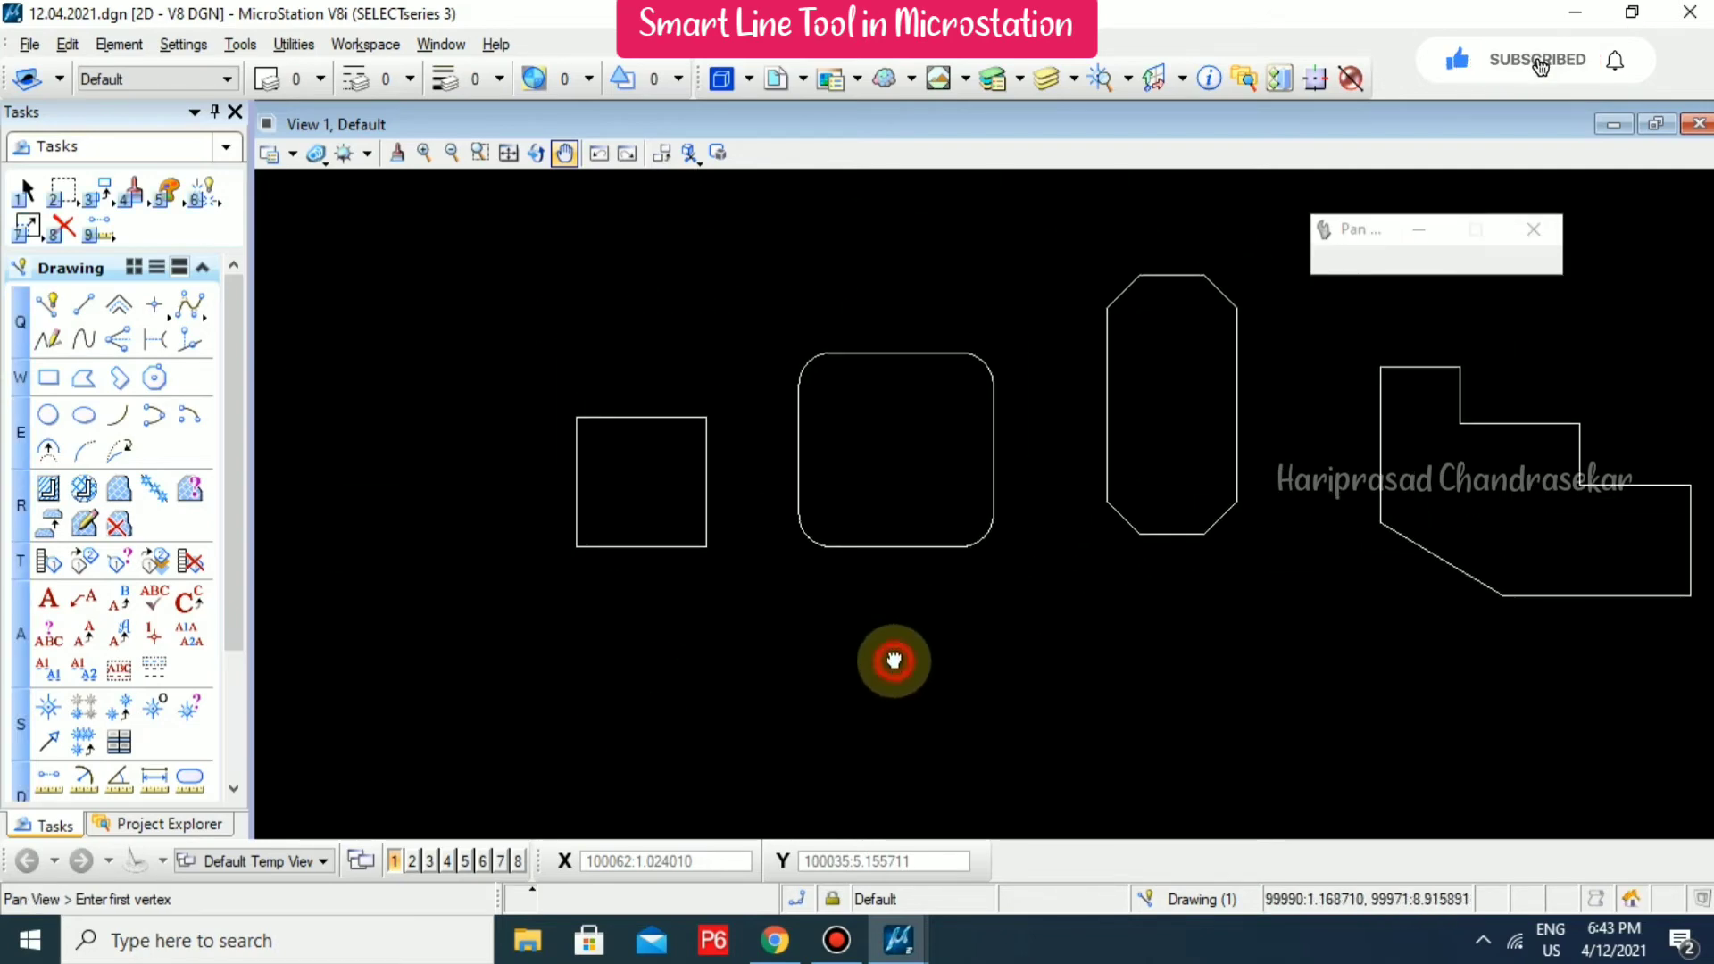
{"action": "left_click", "coordinate": [640, 416]}
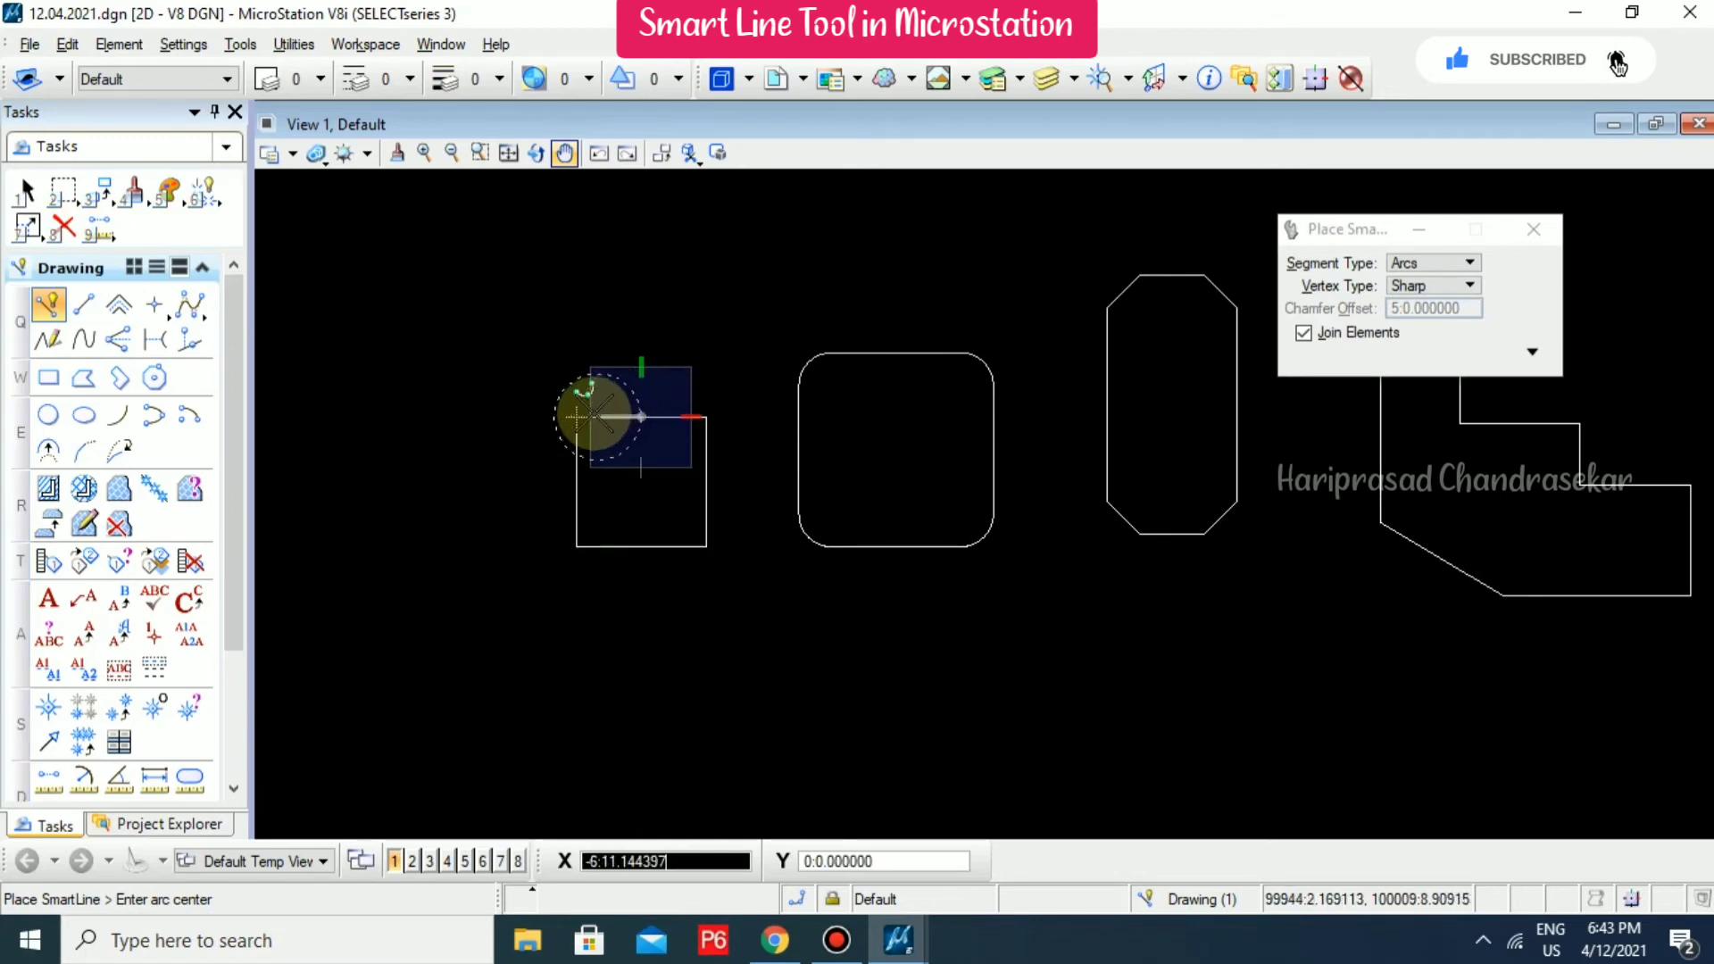
{"action": "left_click", "coordinate": [576, 417]}
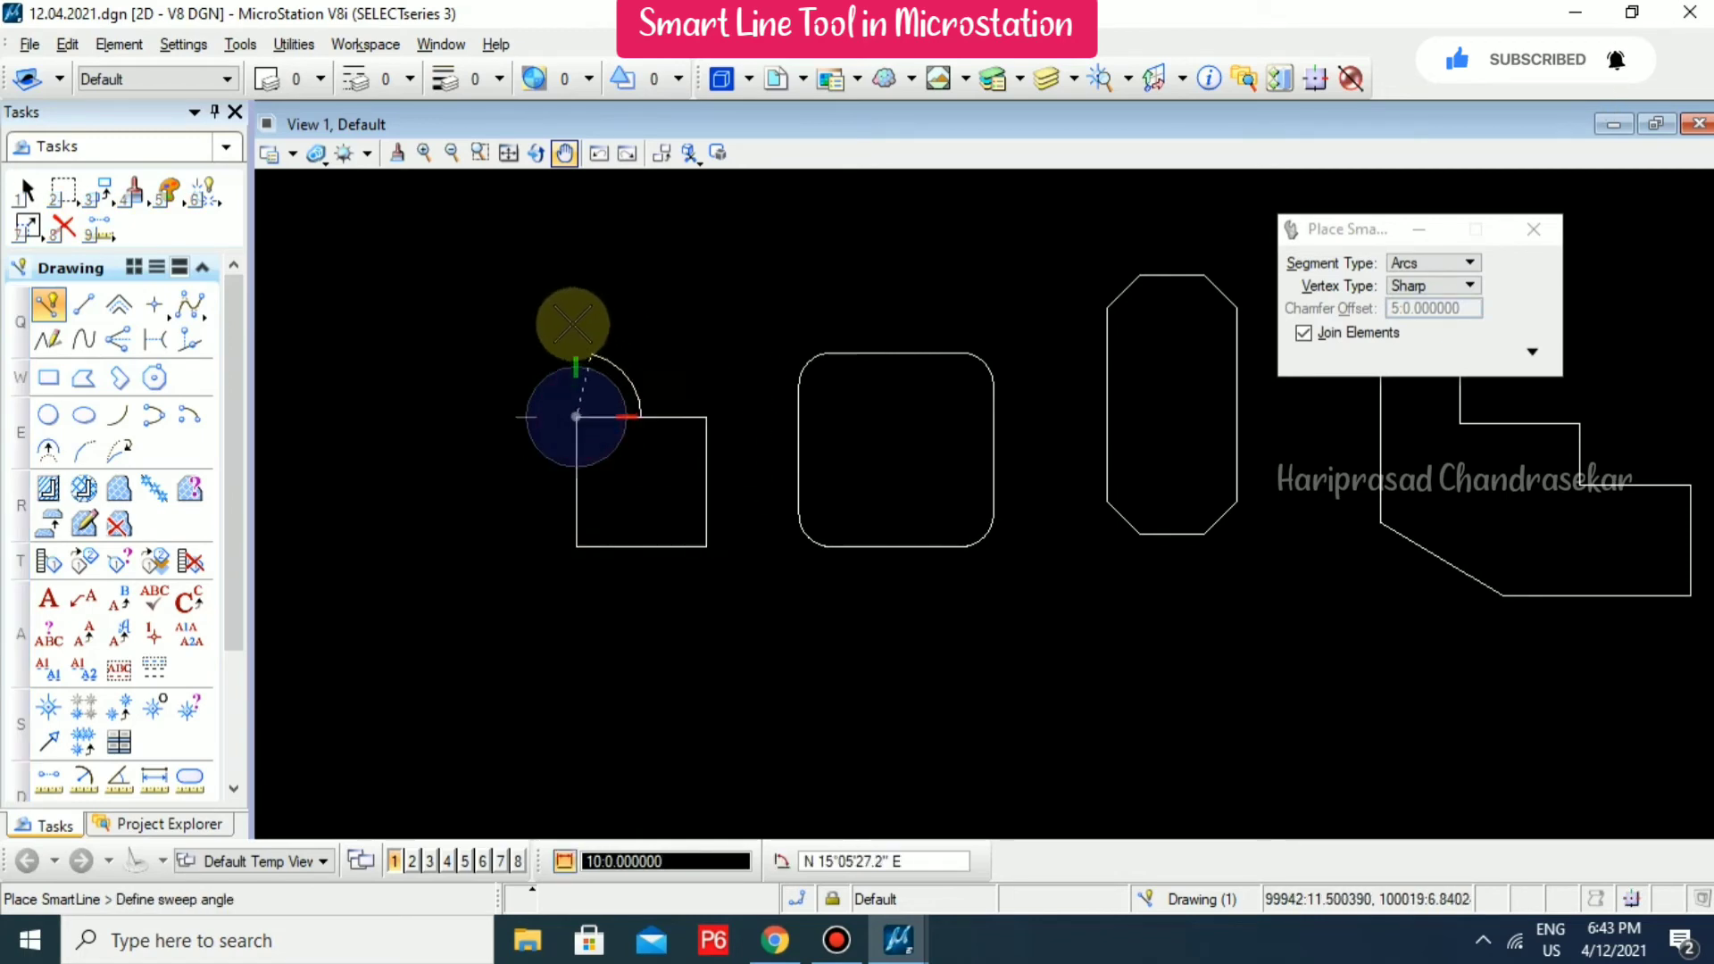
{"action": "right_click", "coordinate": [625, 306]}
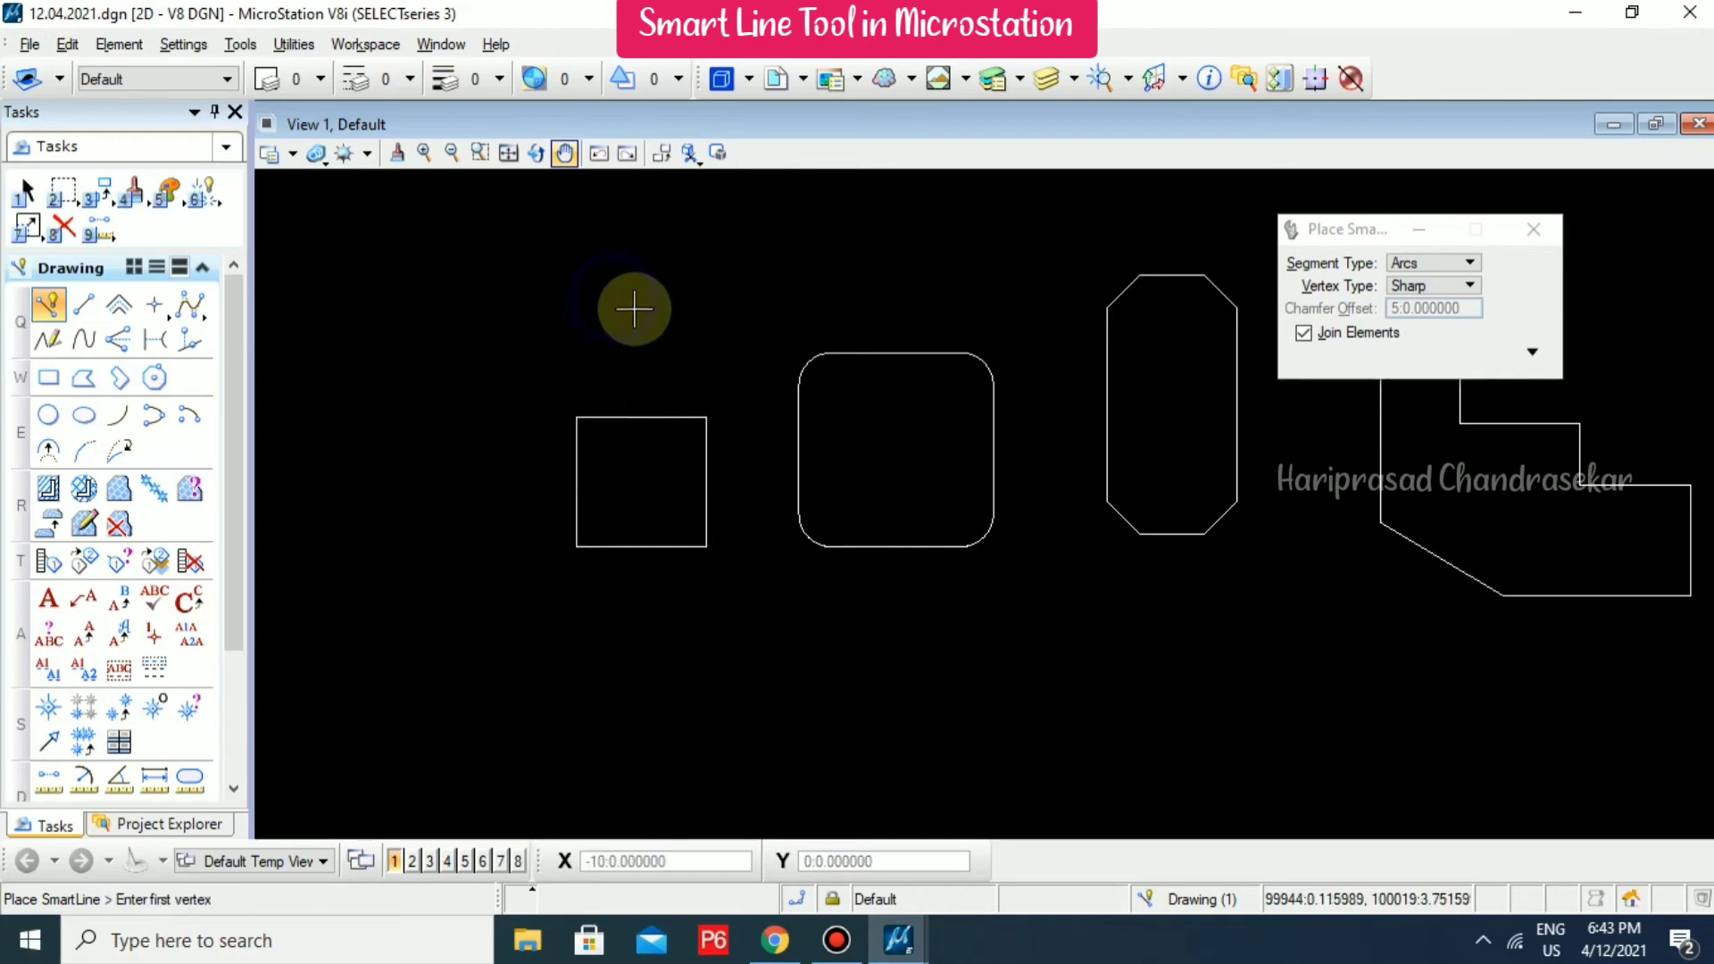
- Draw a 20-unit radius quarter arc from the sharp-cornered square's top-right corner, centred on its top-left corner and ending above it
{"action": "left_click", "coordinate": [707, 418]}
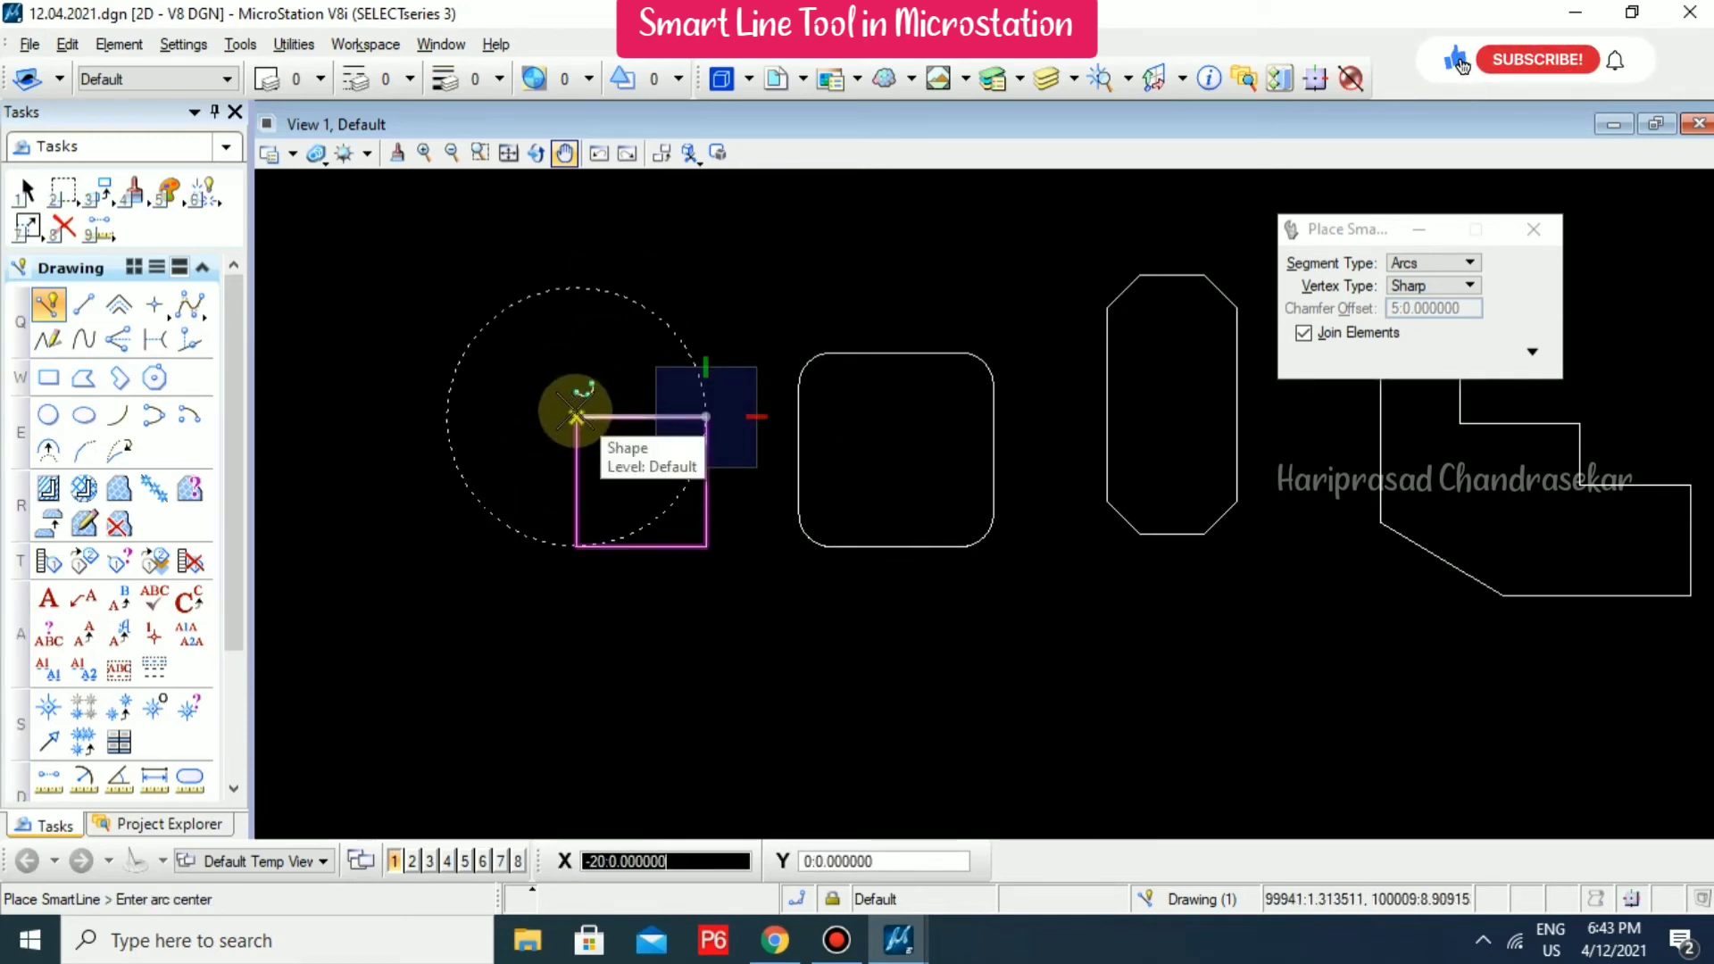
{"action": "left_click", "coordinate": [575, 415]}
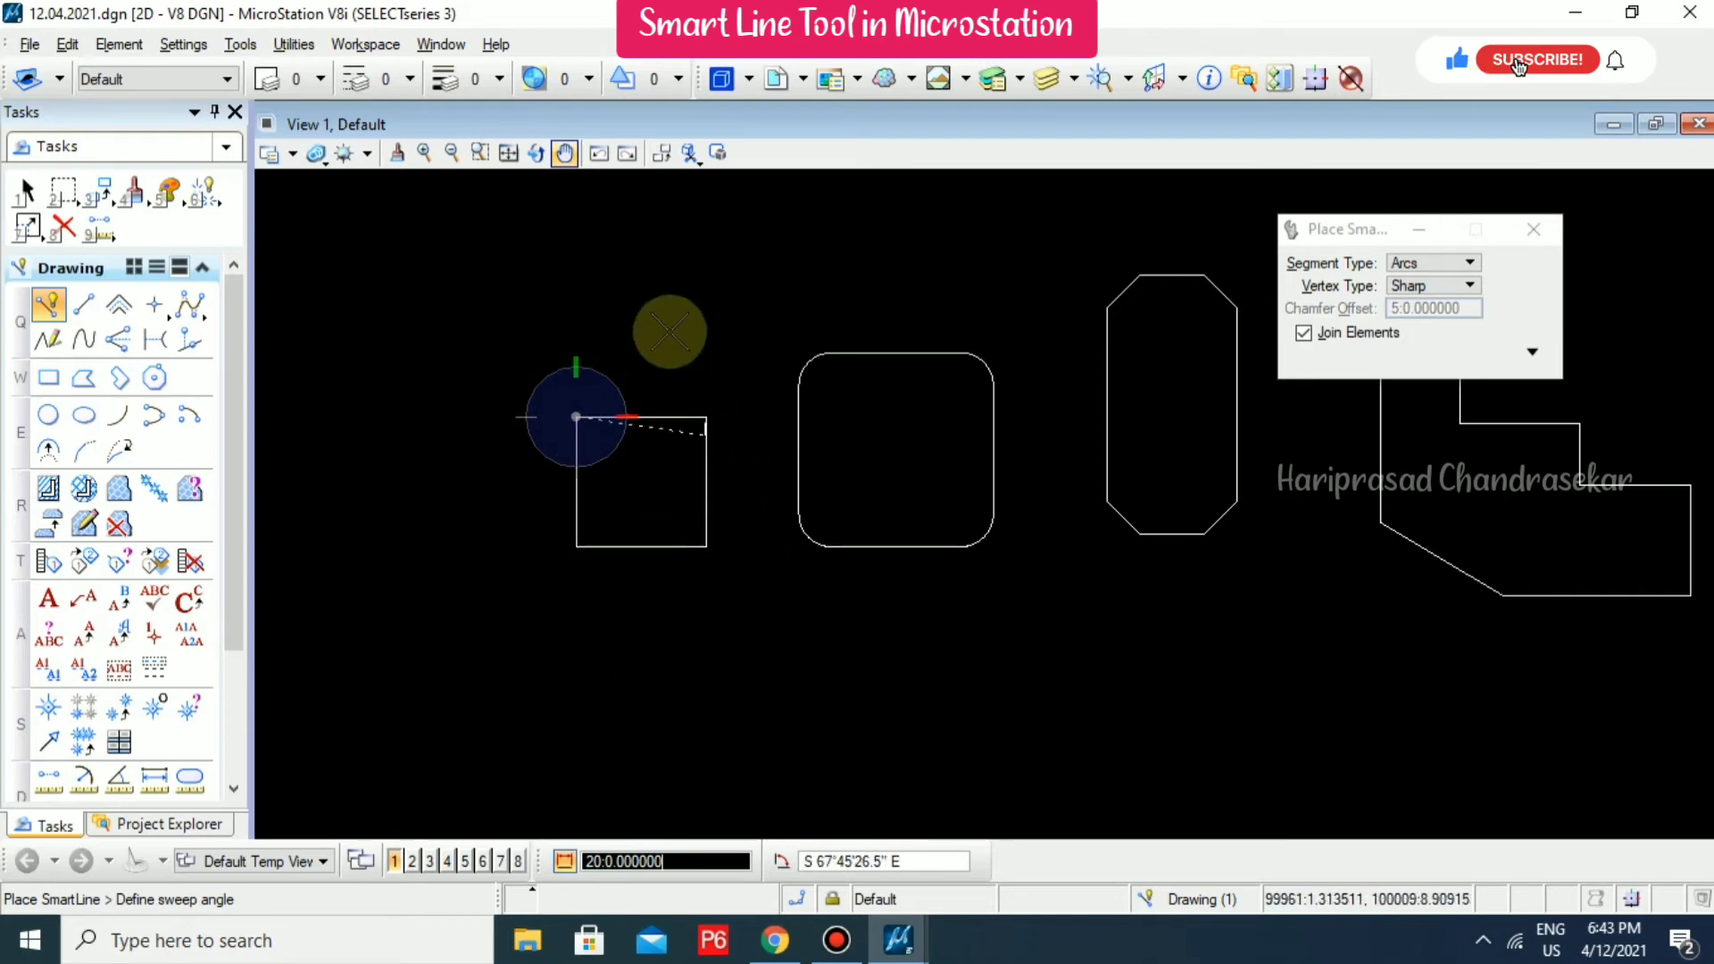
{"action": "left_click", "coordinate": [577, 290]}
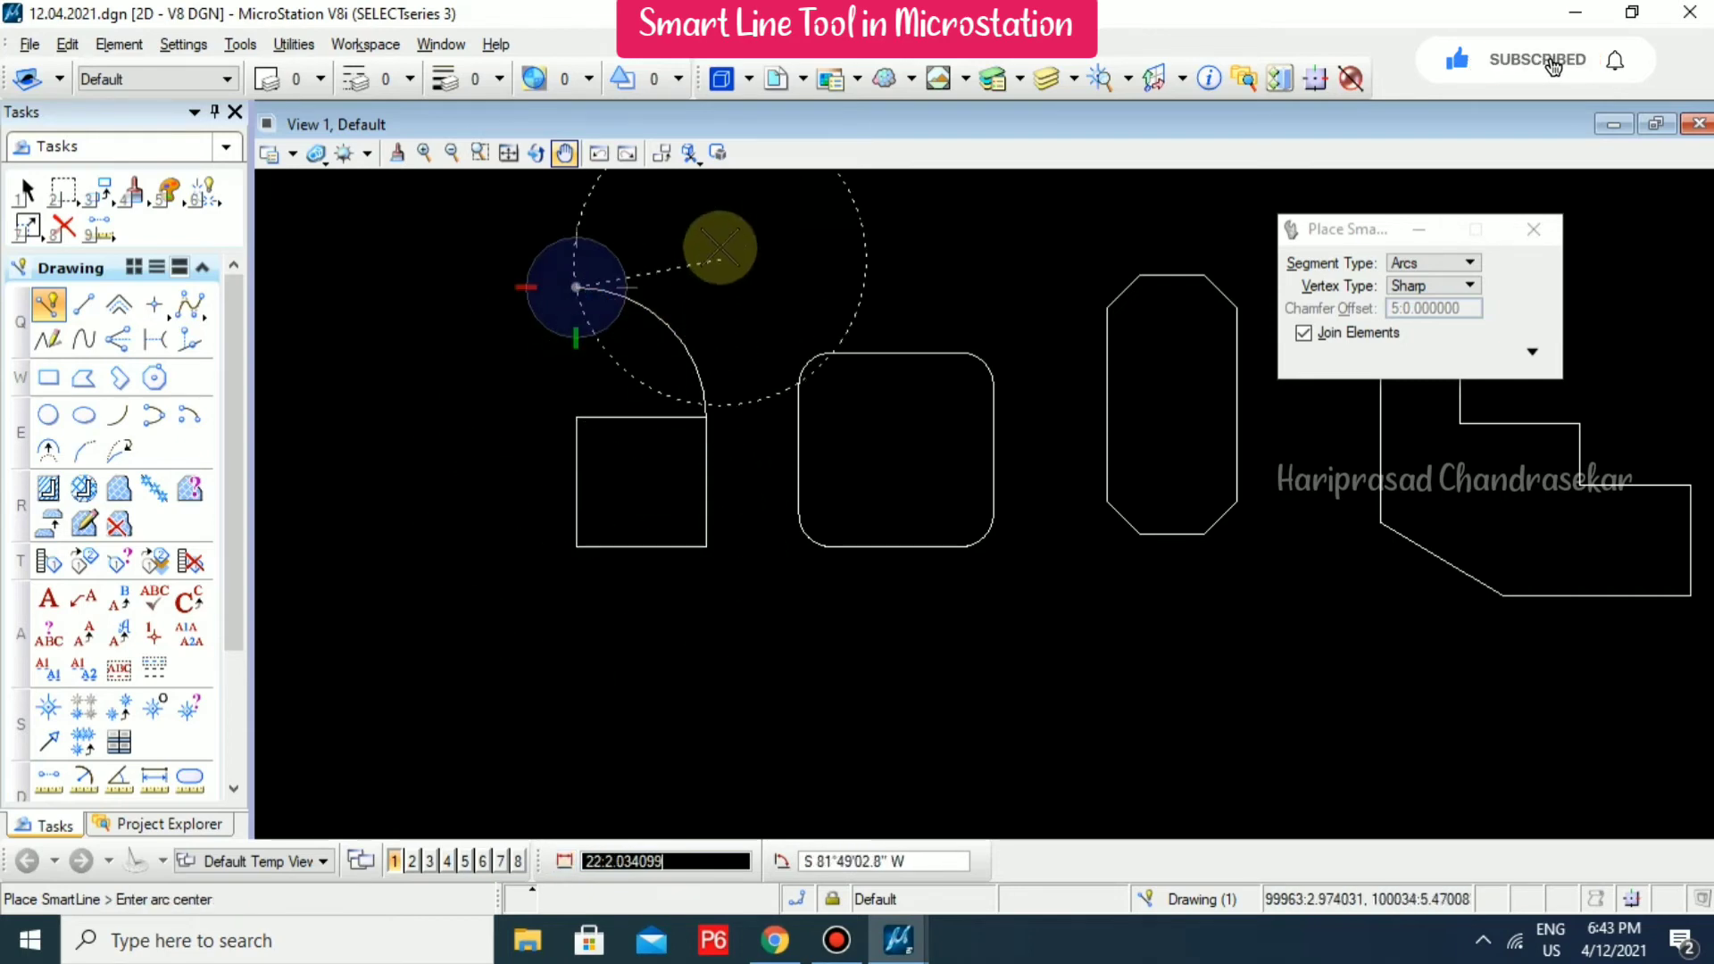
{"action": "right_click", "coordinate": [720, 242]}
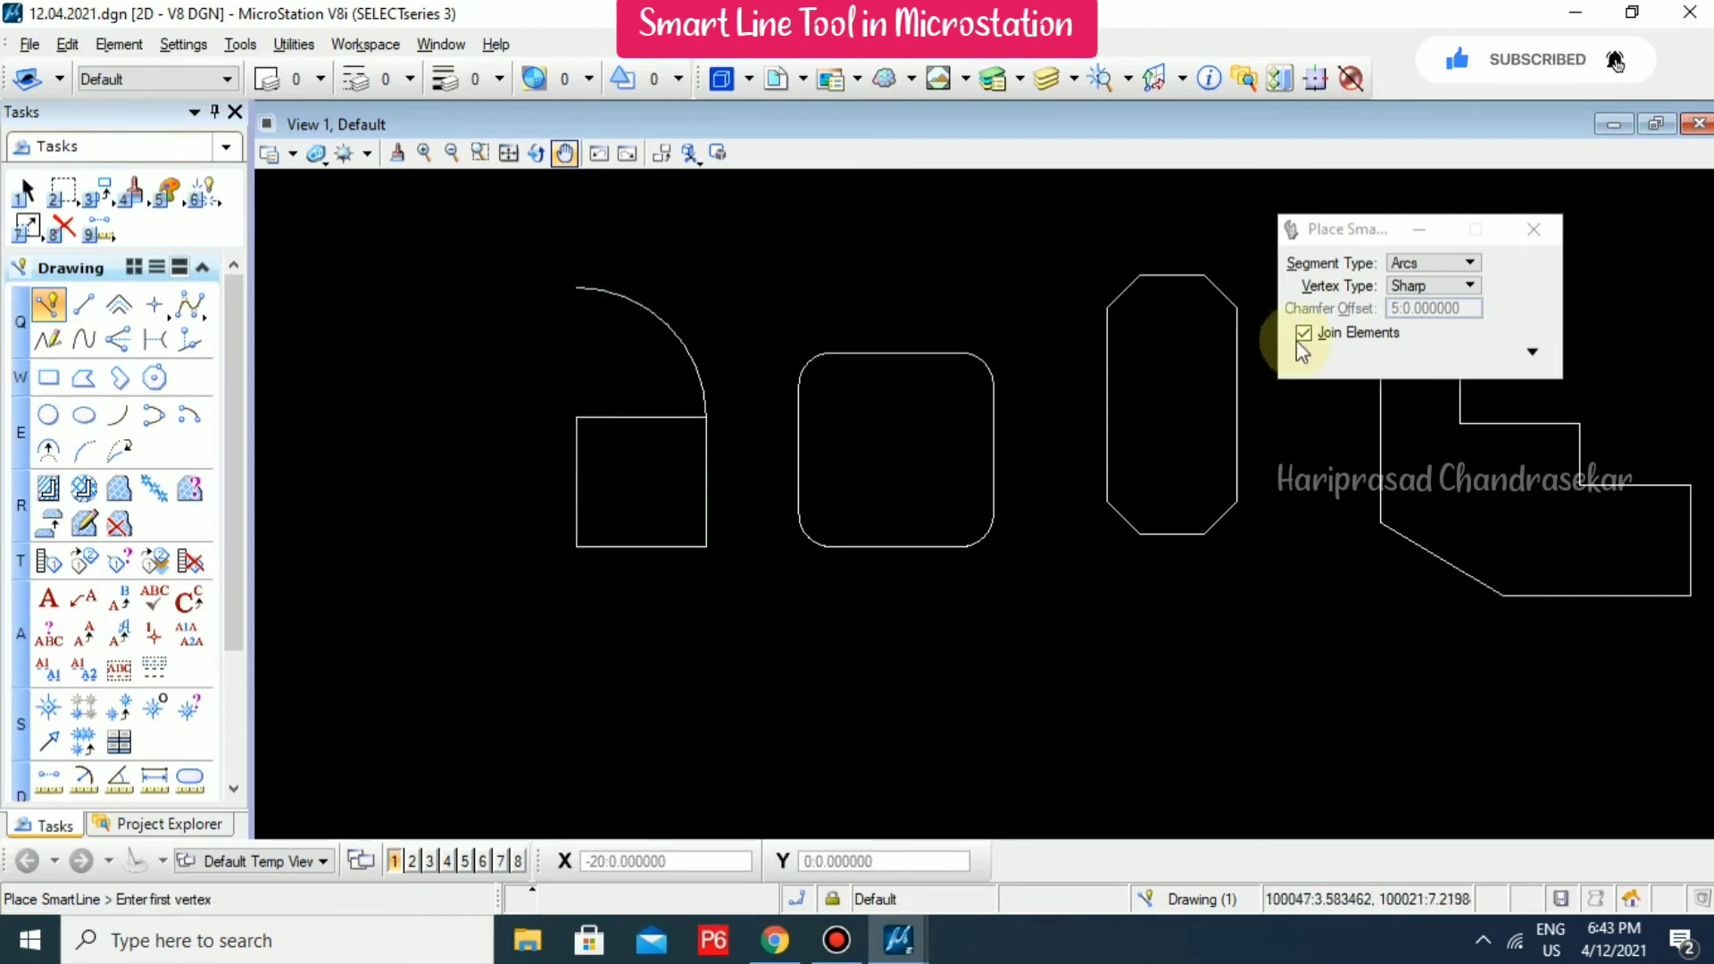
- Set the vertex type to Rounded and draw an upper semicircular arc of 20-unit radius in the empty area above the existing shapes
{"action": "left_click", "coordinate": [1429, 284]}
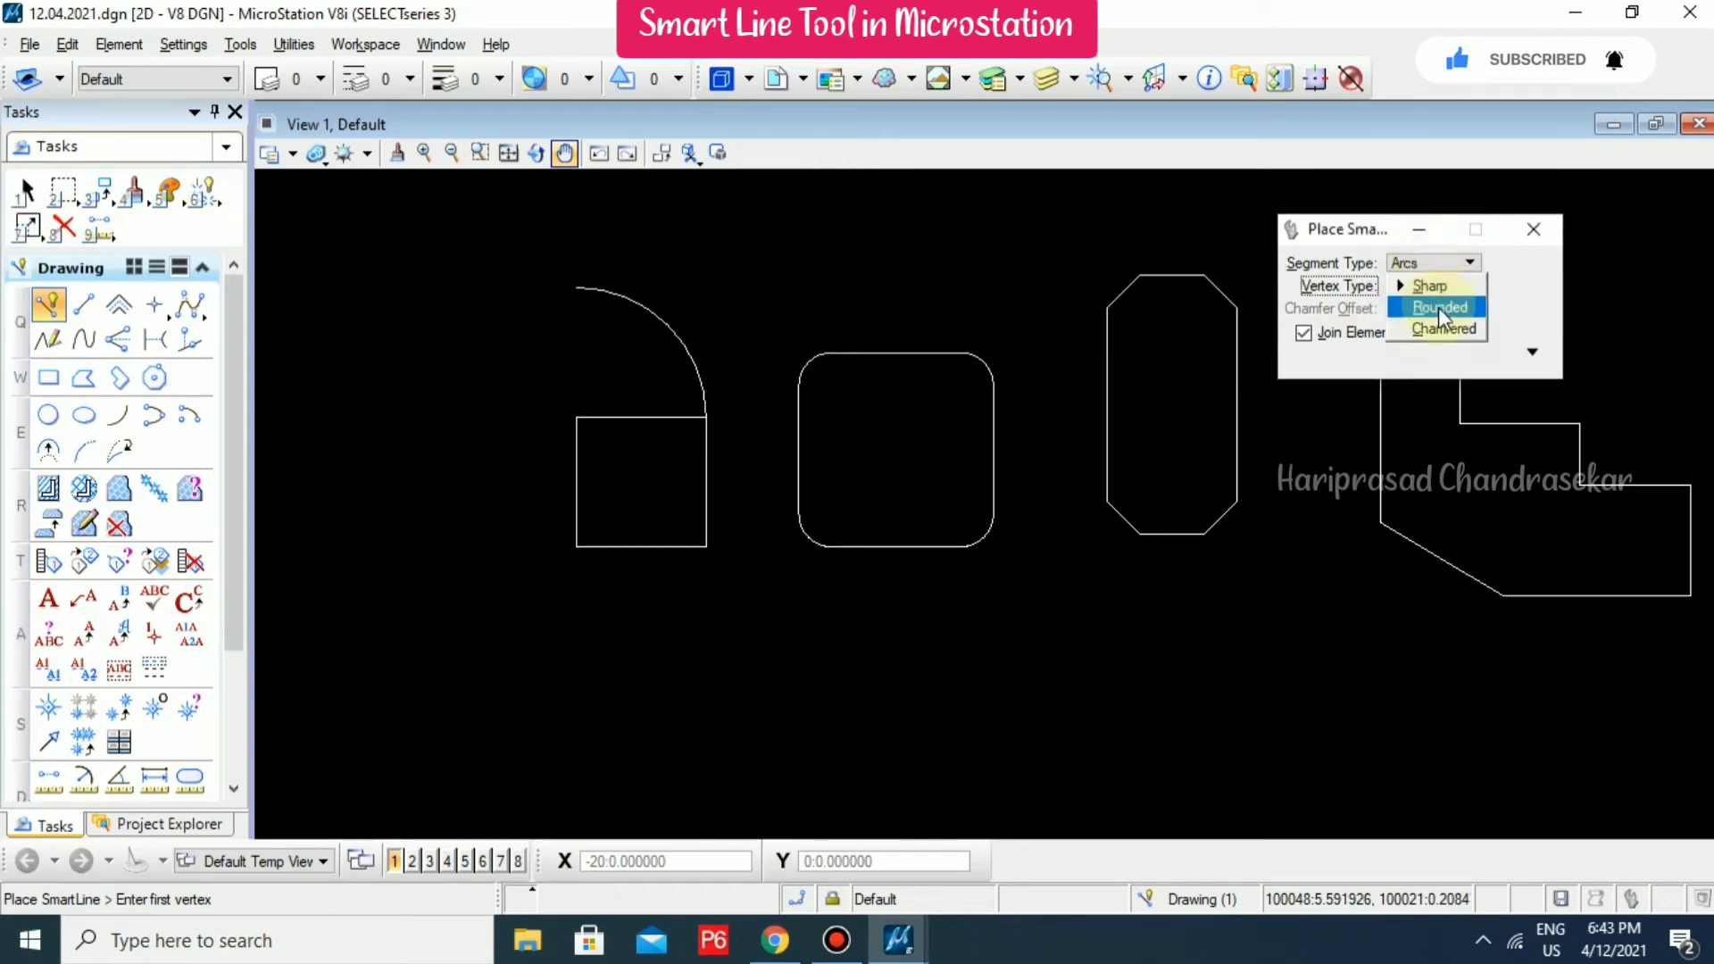
{"action": "left_click", "coordinate": [1439, 307]}
{"action": "middle_click_drag", "start_coordinate": [771, 338], "coordinate": [628, 631]}
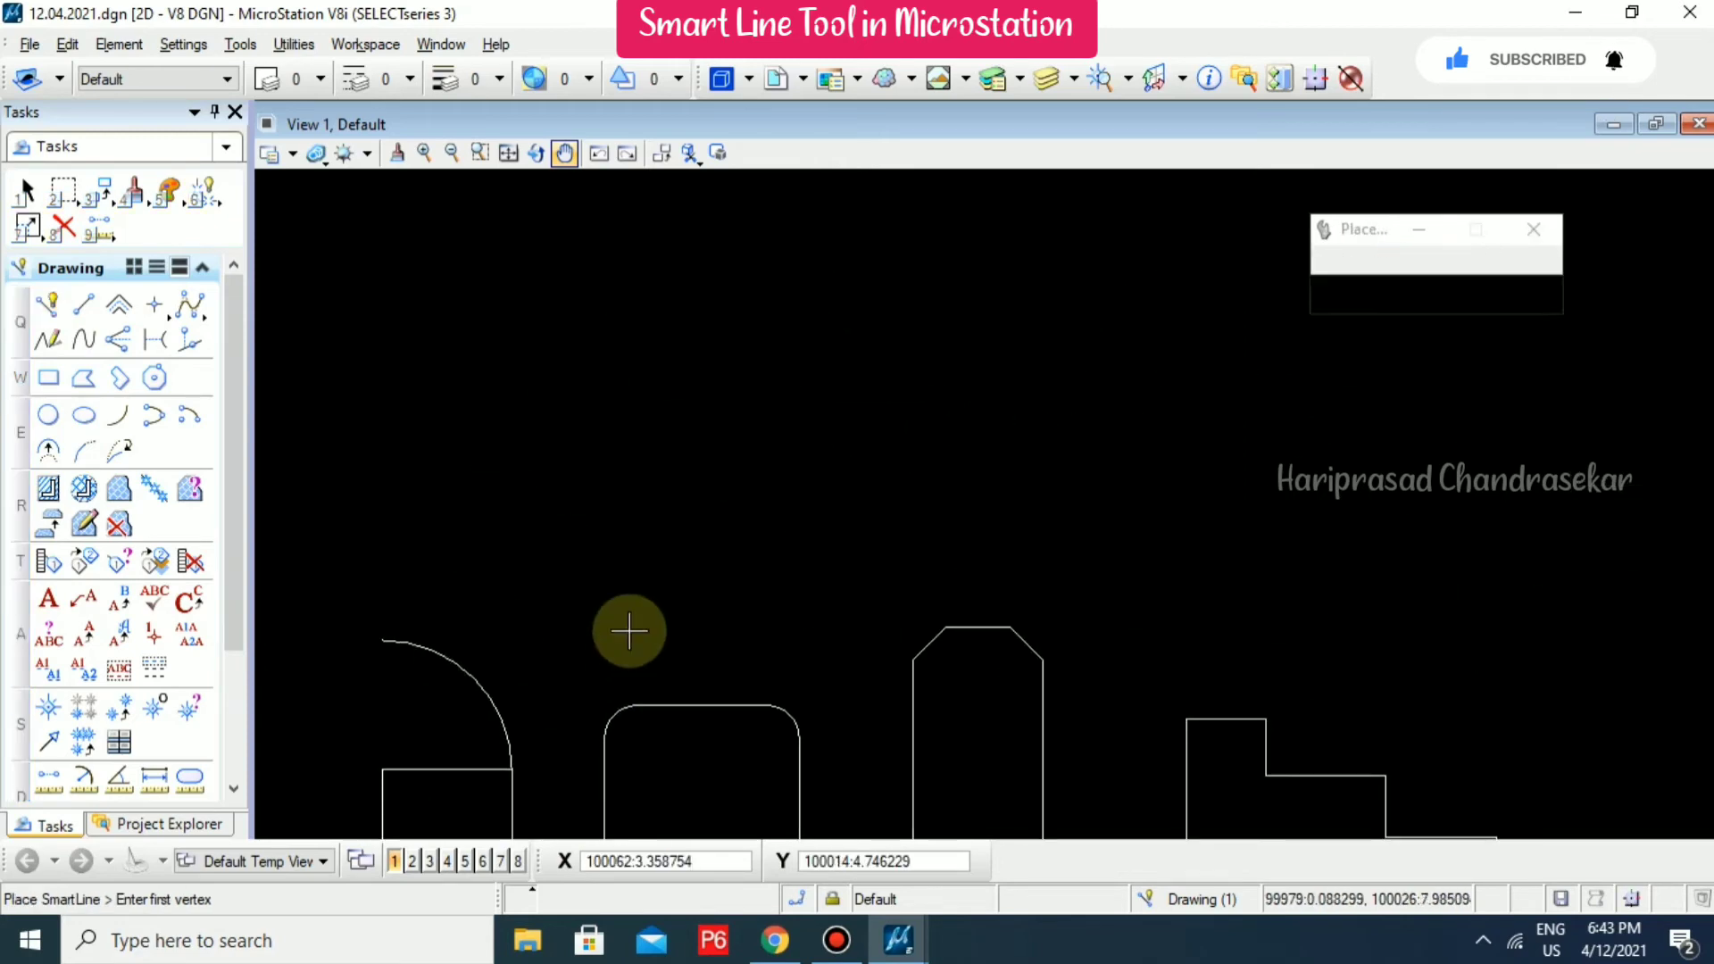
{"action": "left_click", "coordinate": [576, 484]}
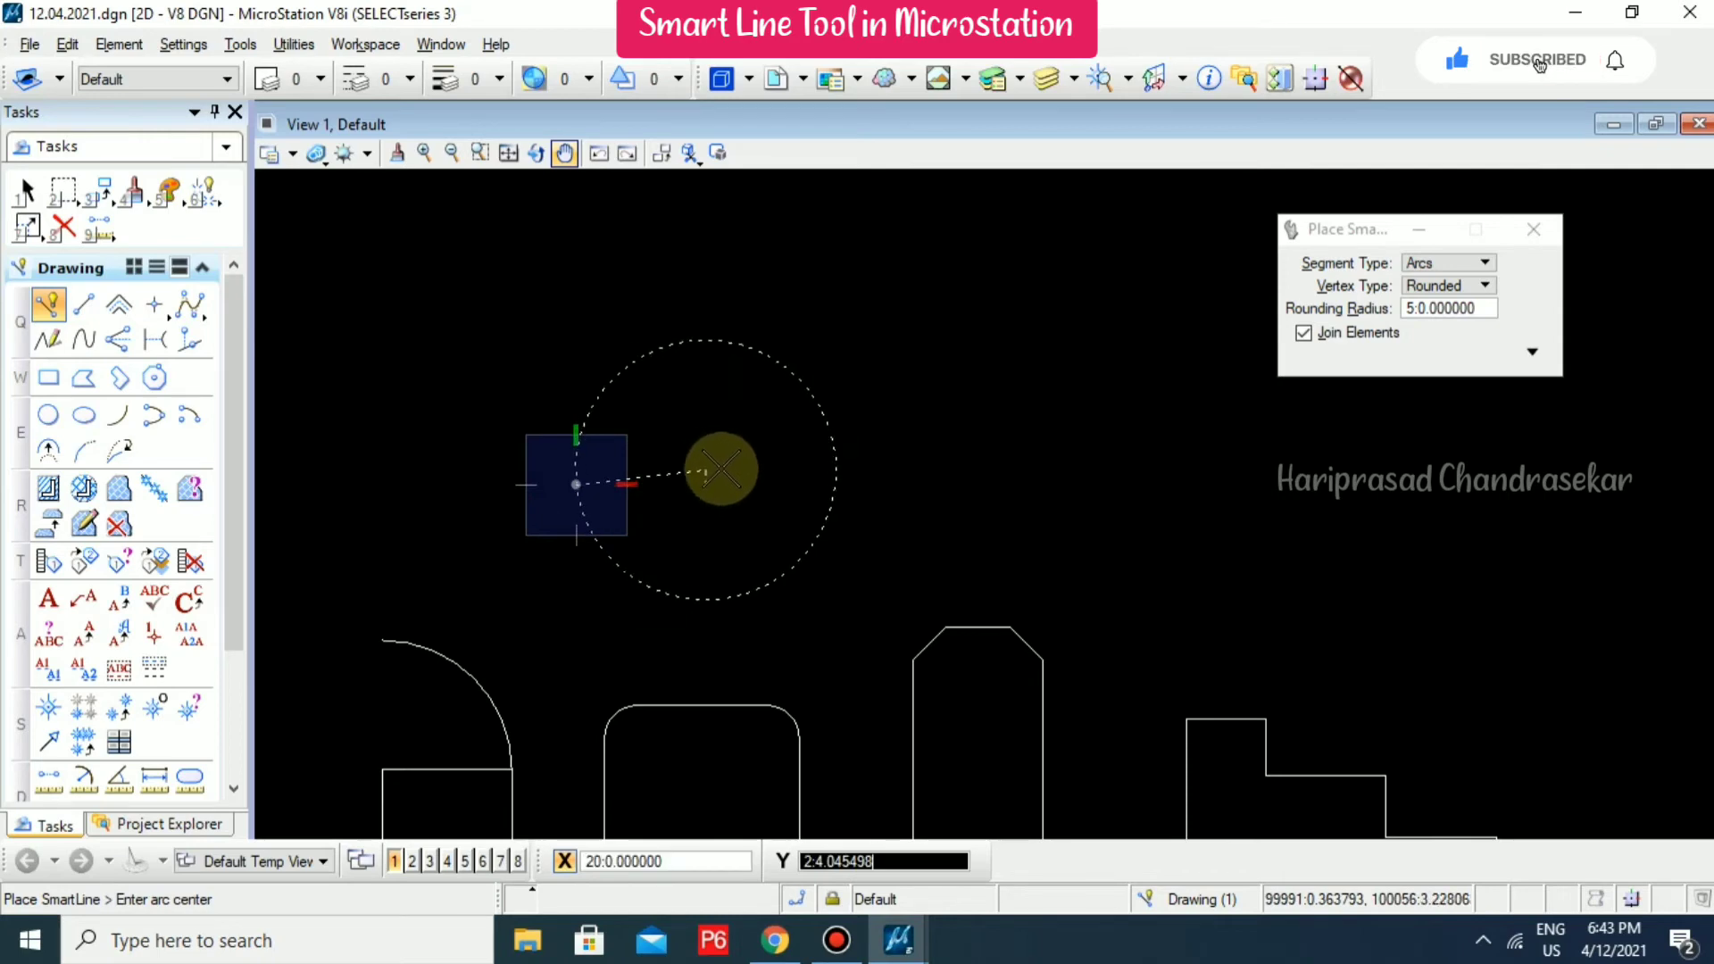
{"action": "left_click", "coordinate": [714, 485]}
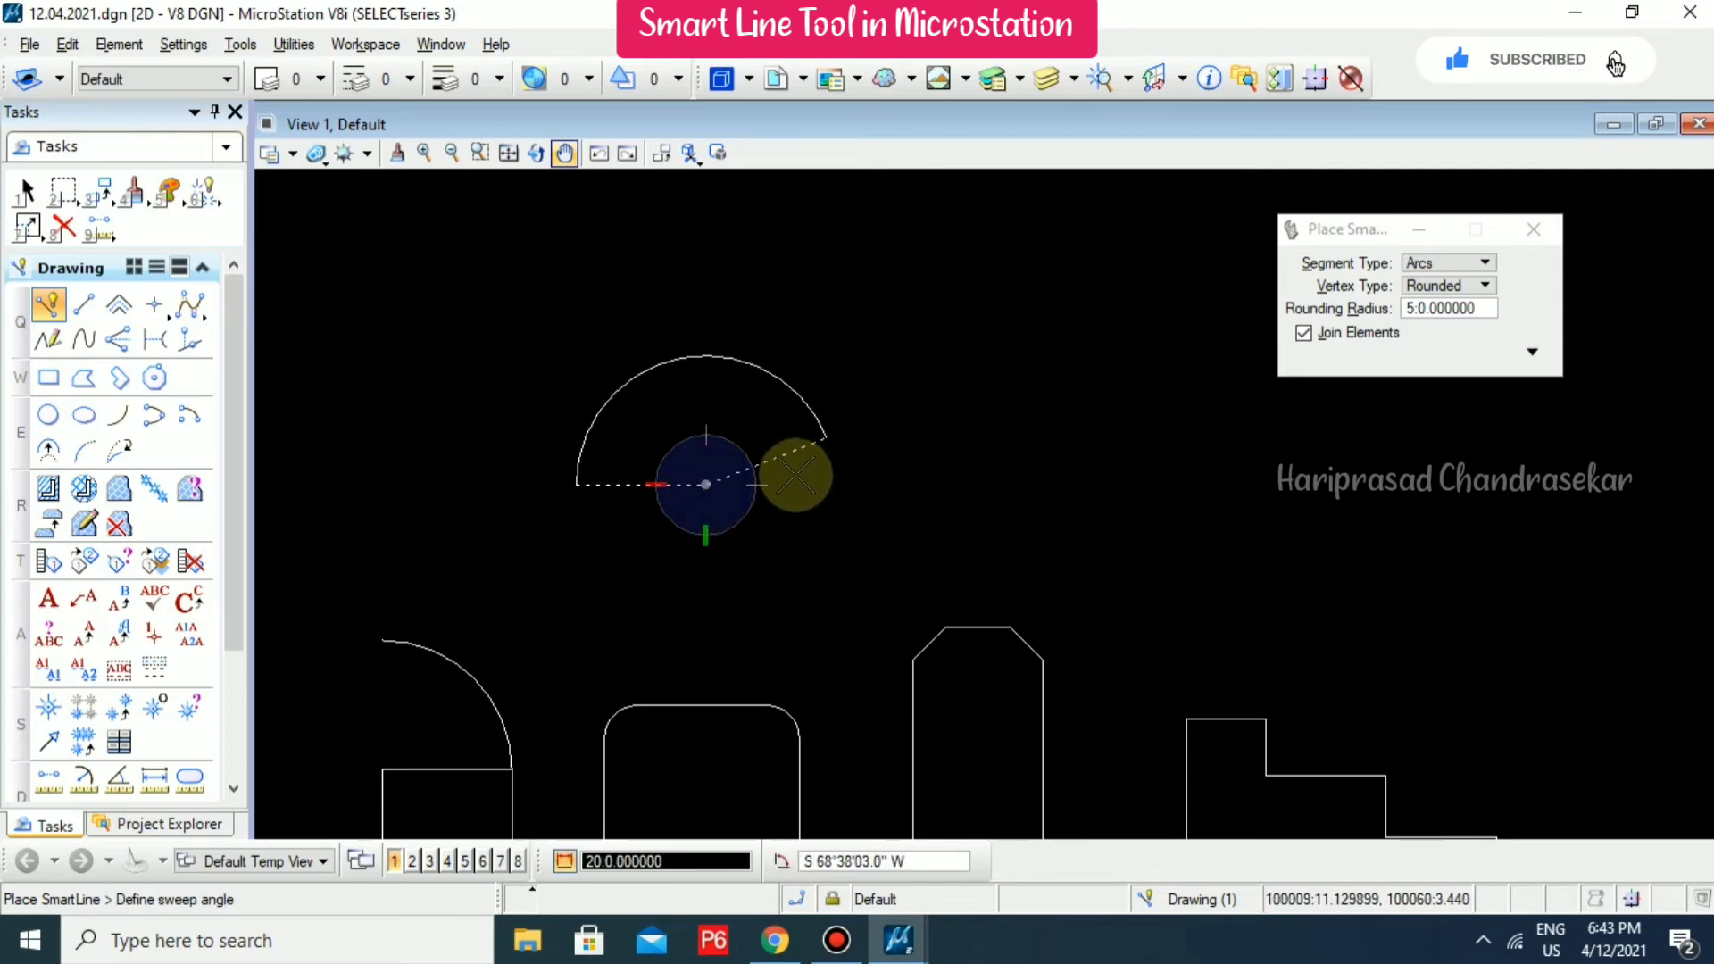
{"action": "left_click", "coordinate": [835, 485]}
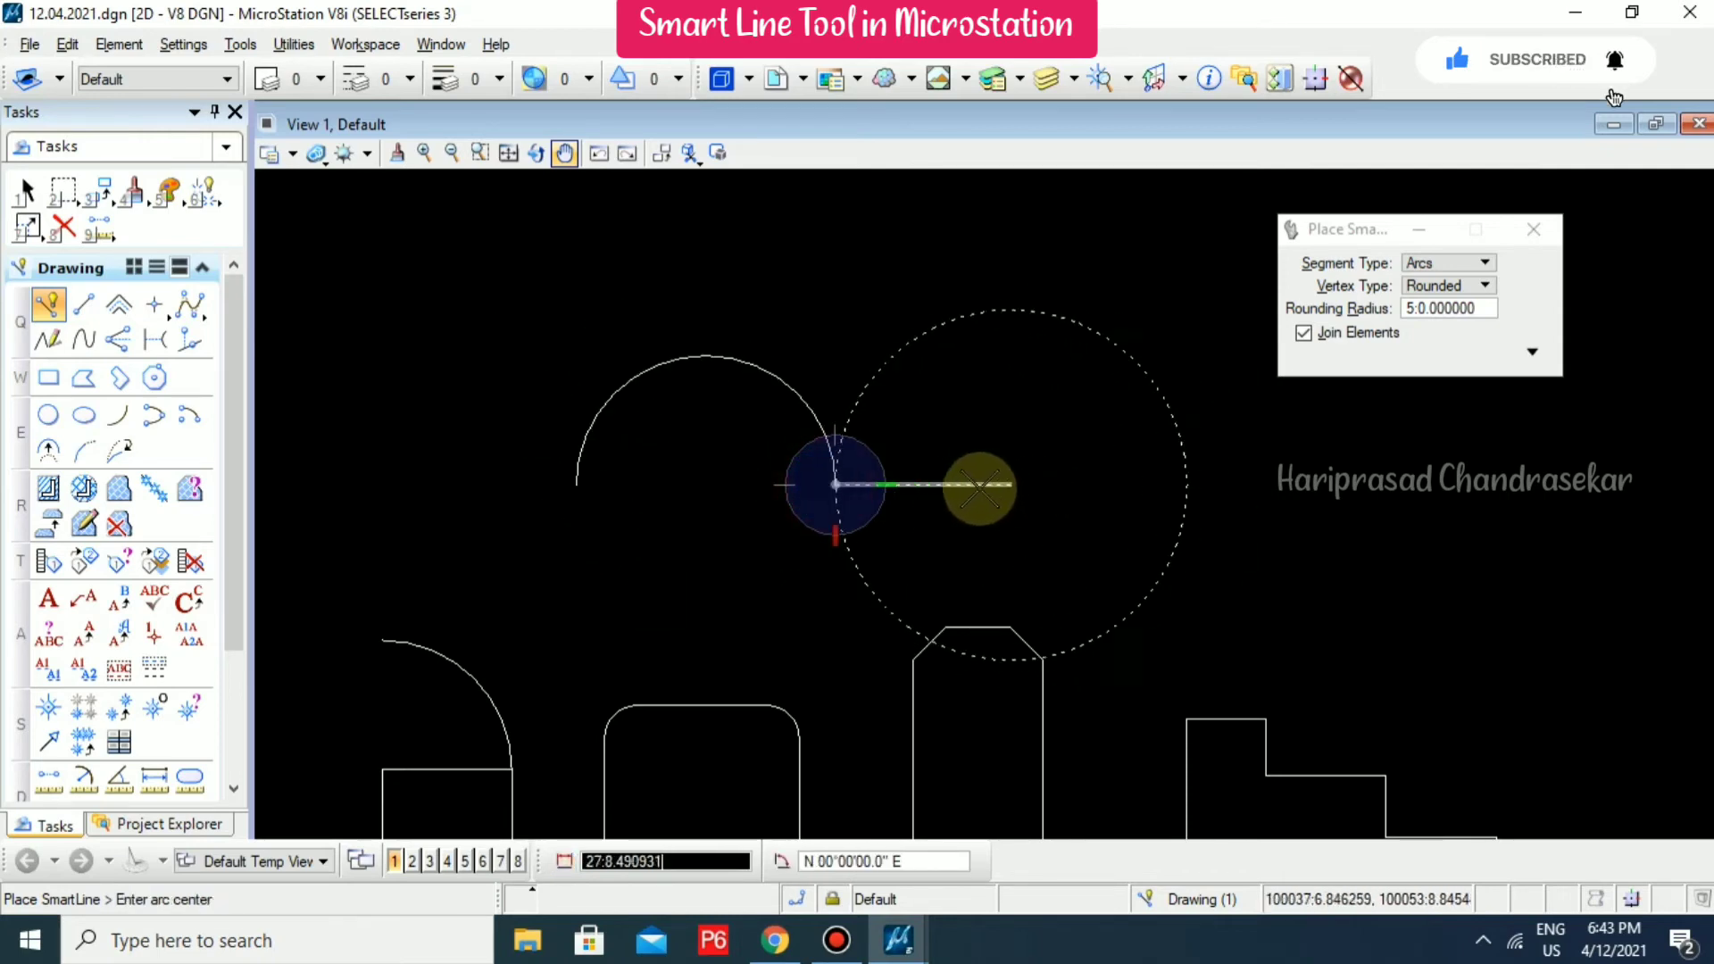
- Continue the SmartLine with a second 20-unit radius upper semicircle from the first arc's right end, and finish the element
{"action": "left_click", "coordinate": [964, 485]}
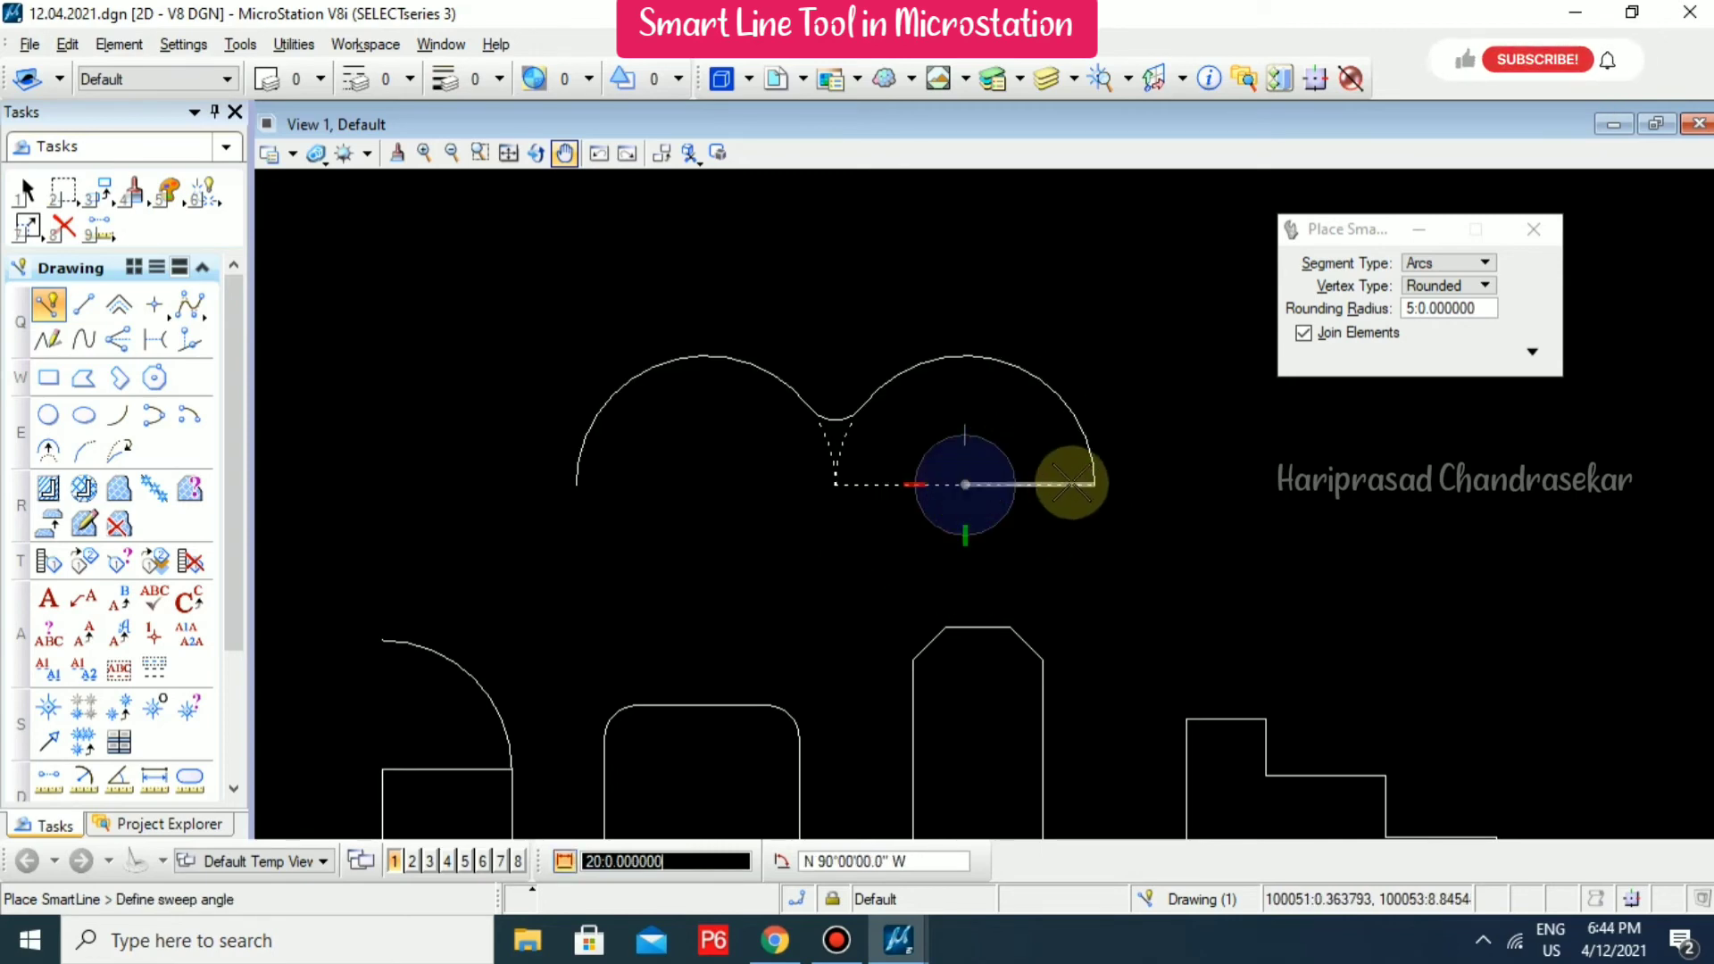
{"action": "left_click", "coordinate": [1093, 486]}
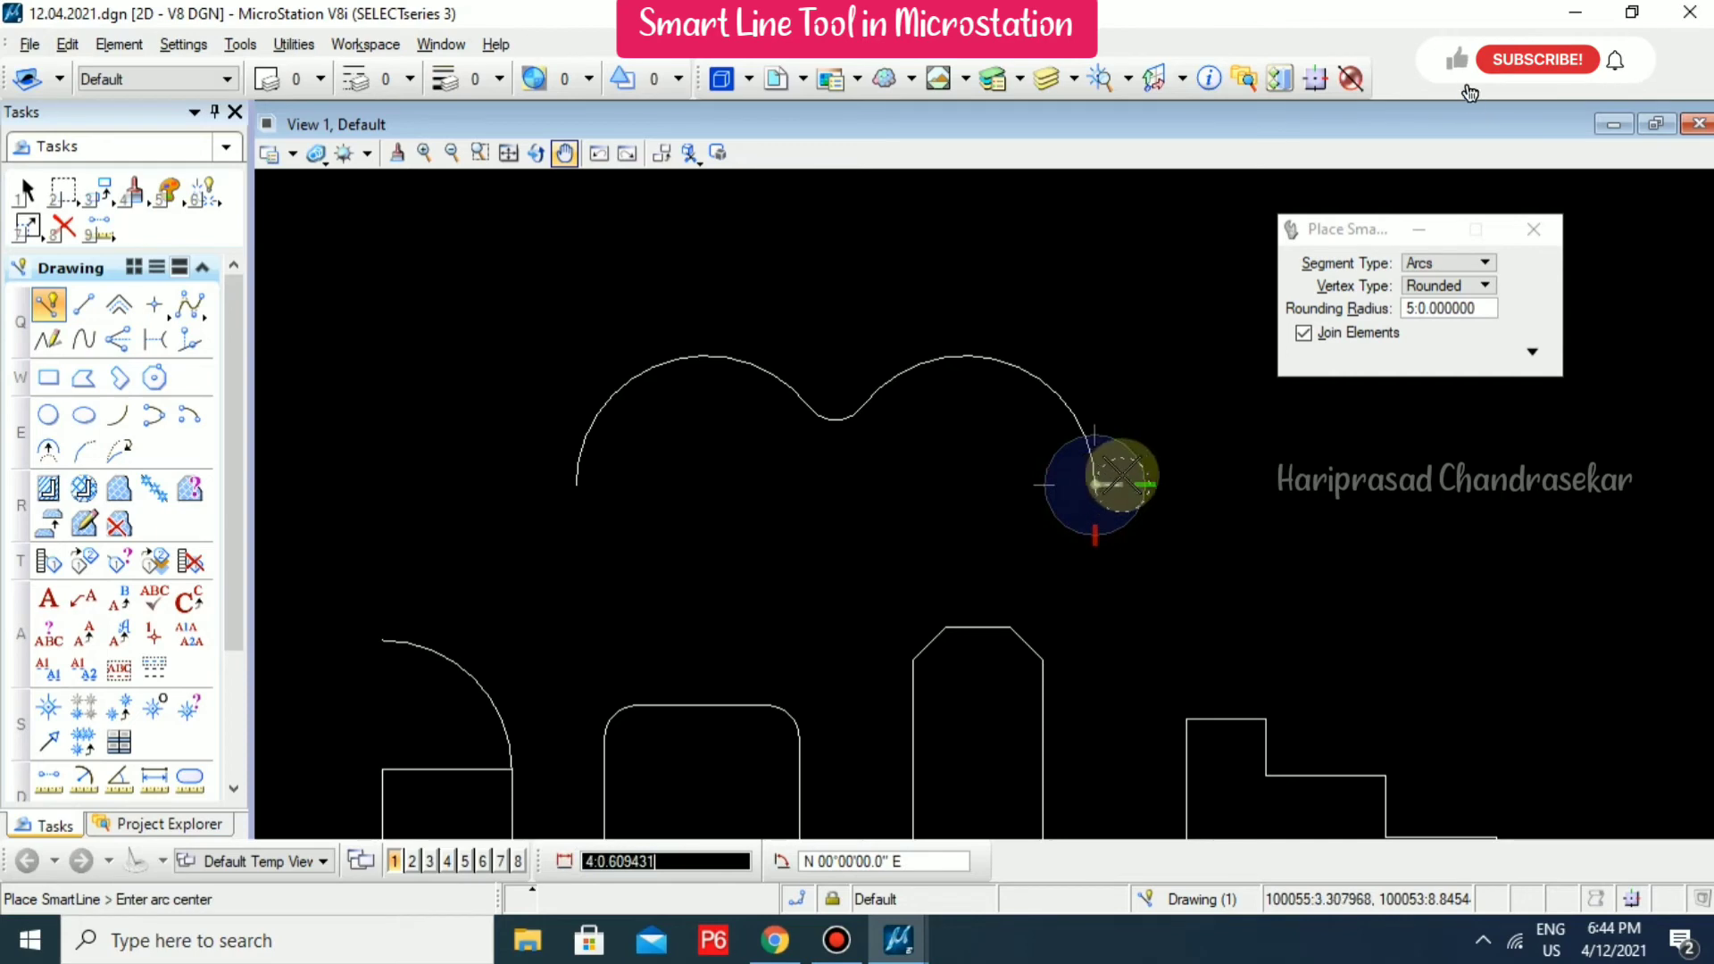
{"action": "right_click", "coordinate": [1107, 482]}
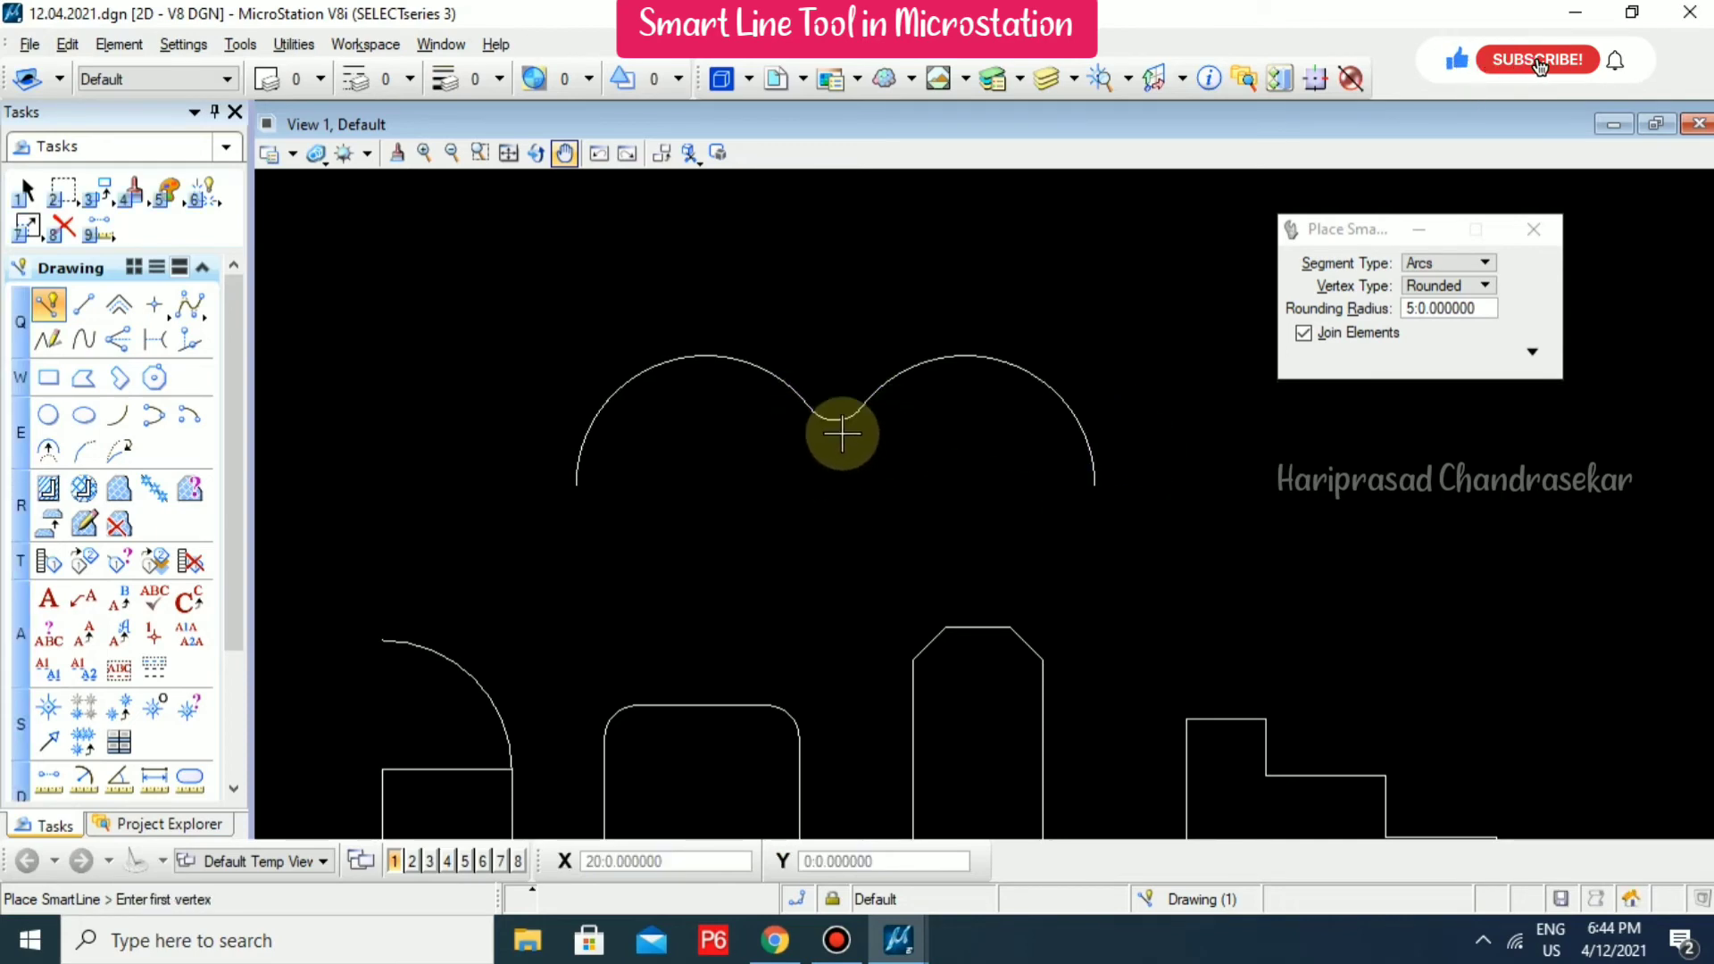
{"action": "middle_click_drag", "start_coordinate": [1105, 509], "coordinate": [763, 578]}
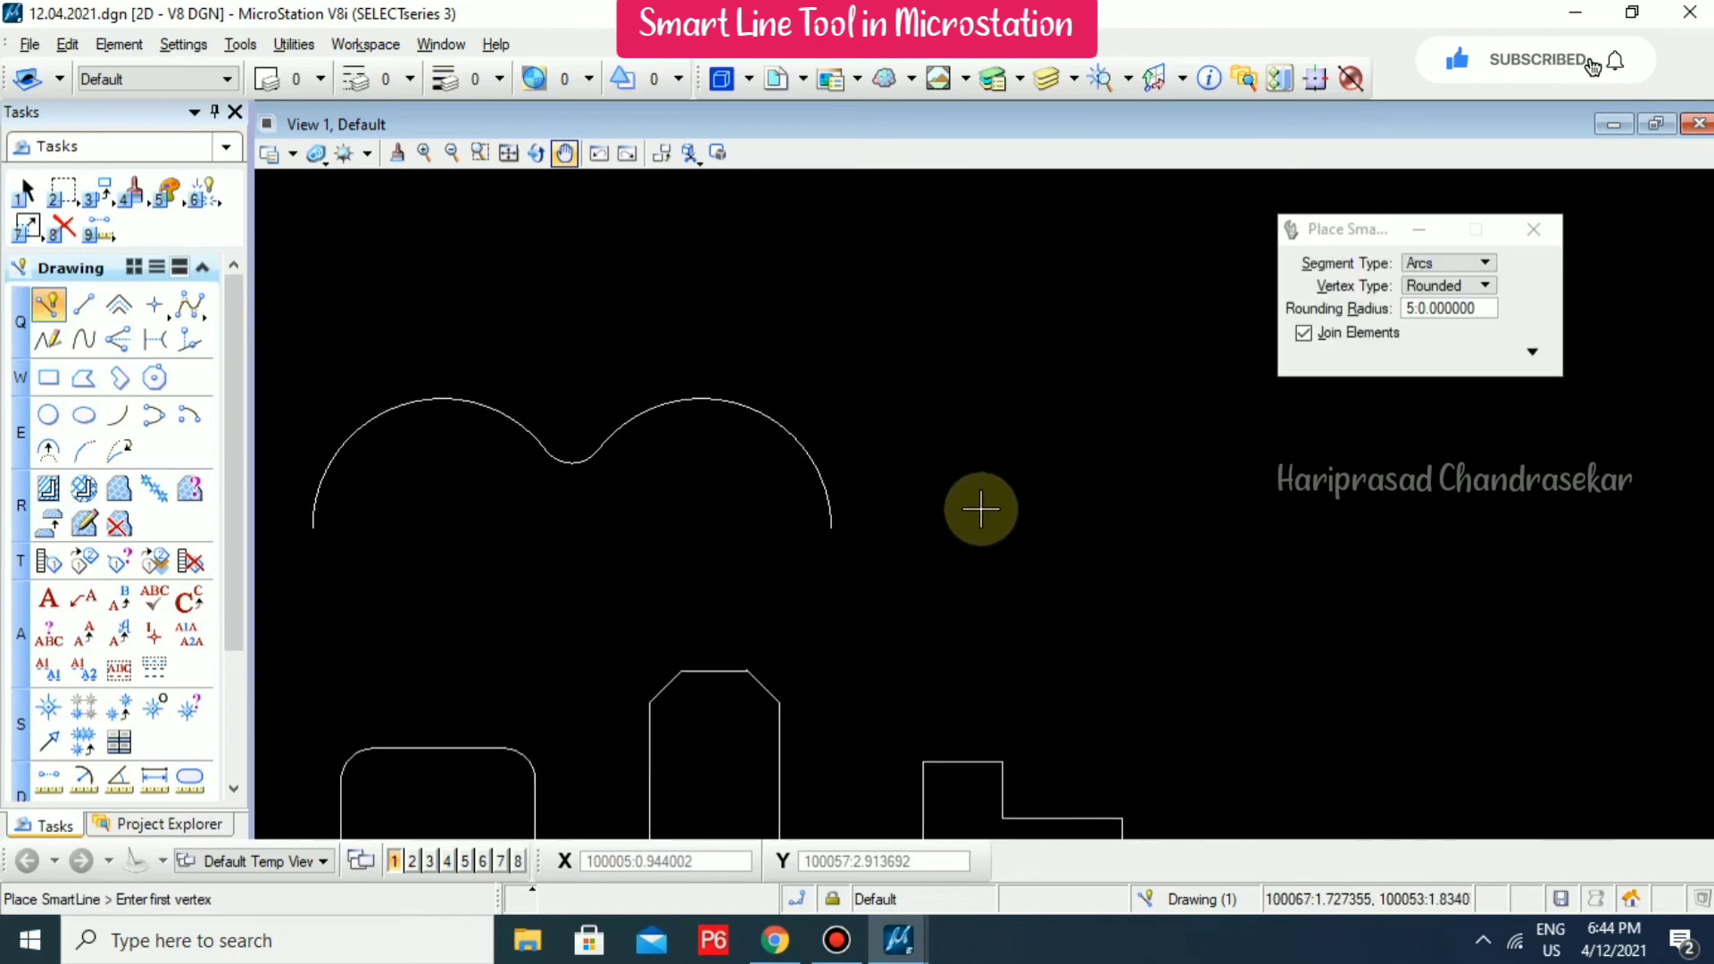
- Set the vertex type to Chamfered and draw an upper semicircular arc of 20-unit radius beside the rounded double arc
{"action": "left_click", "coordinate": [1460, 286]}
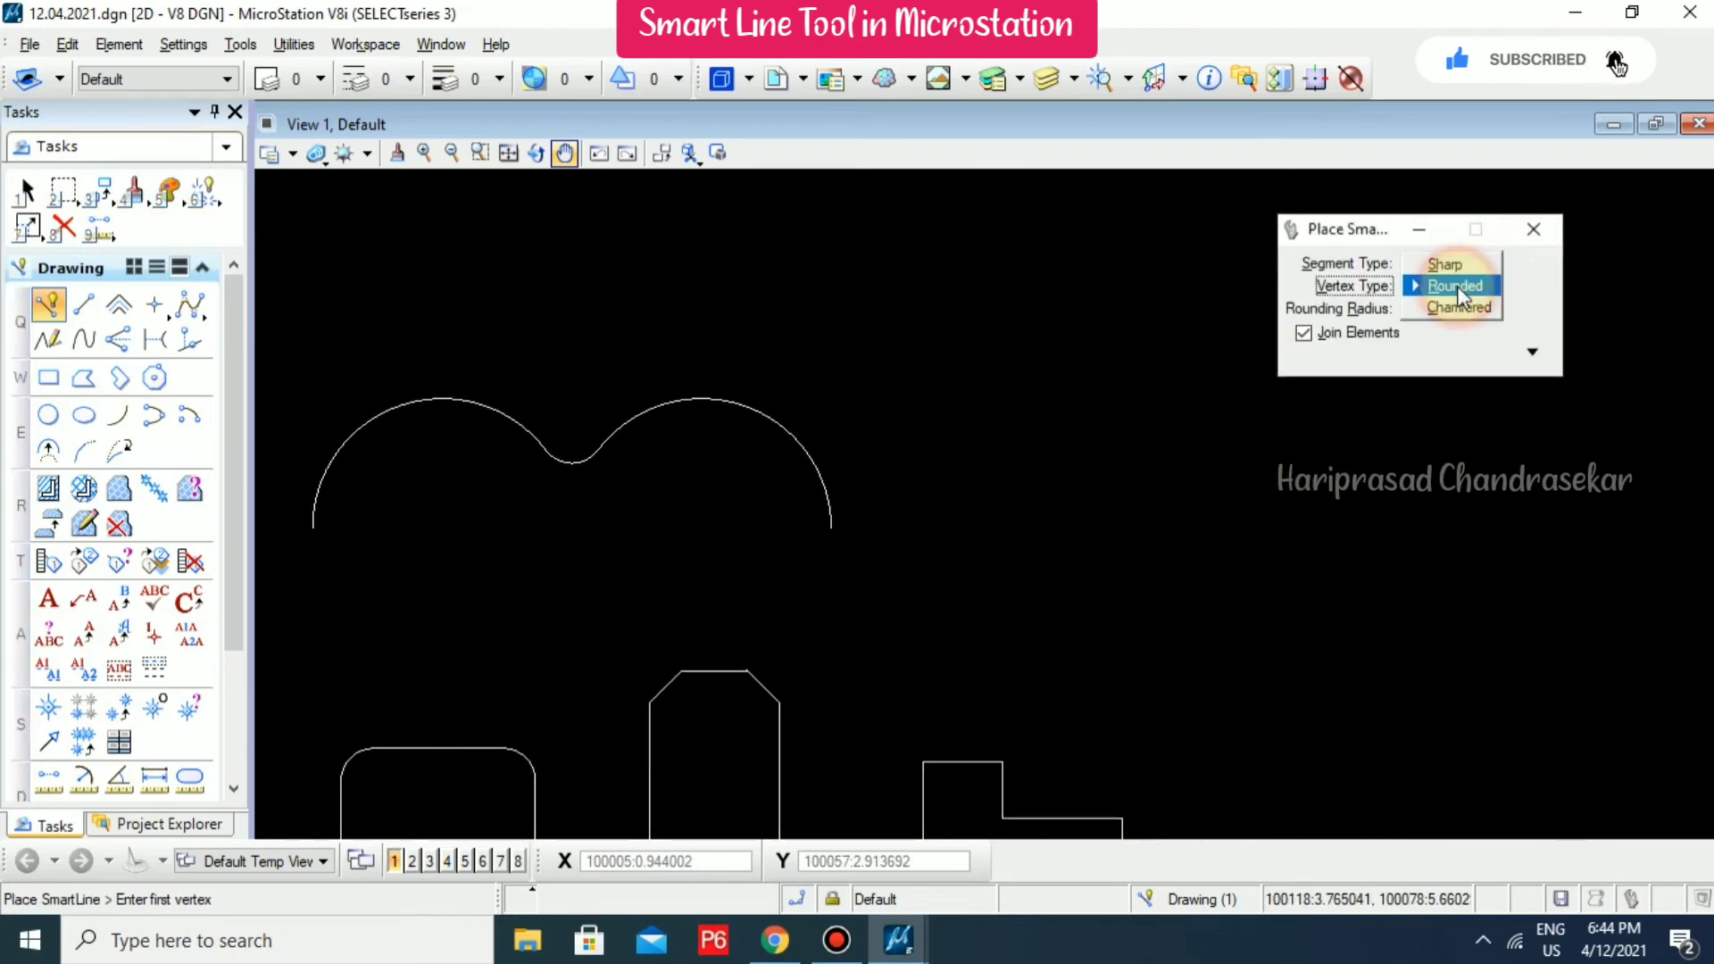
{"action": "left_click", "coordinate": [1475, 303]}
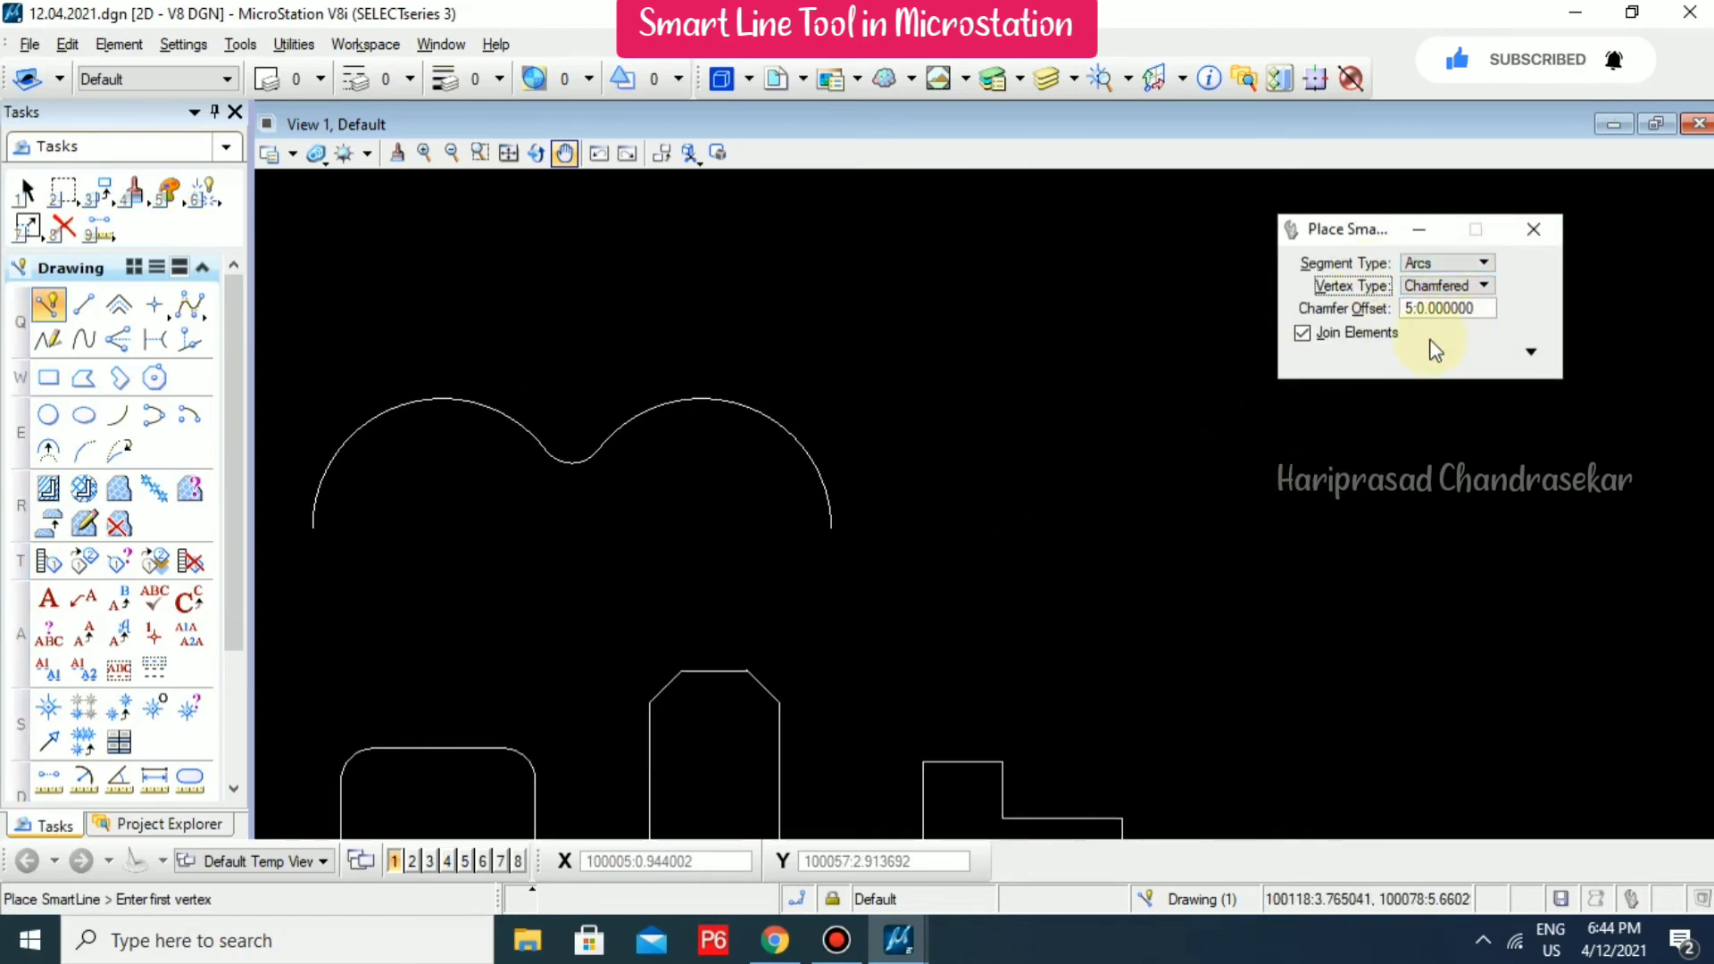
{"action": "middle_click_drag", "start_coordinate": [1033, 509], "coordinate": [984, 530]}
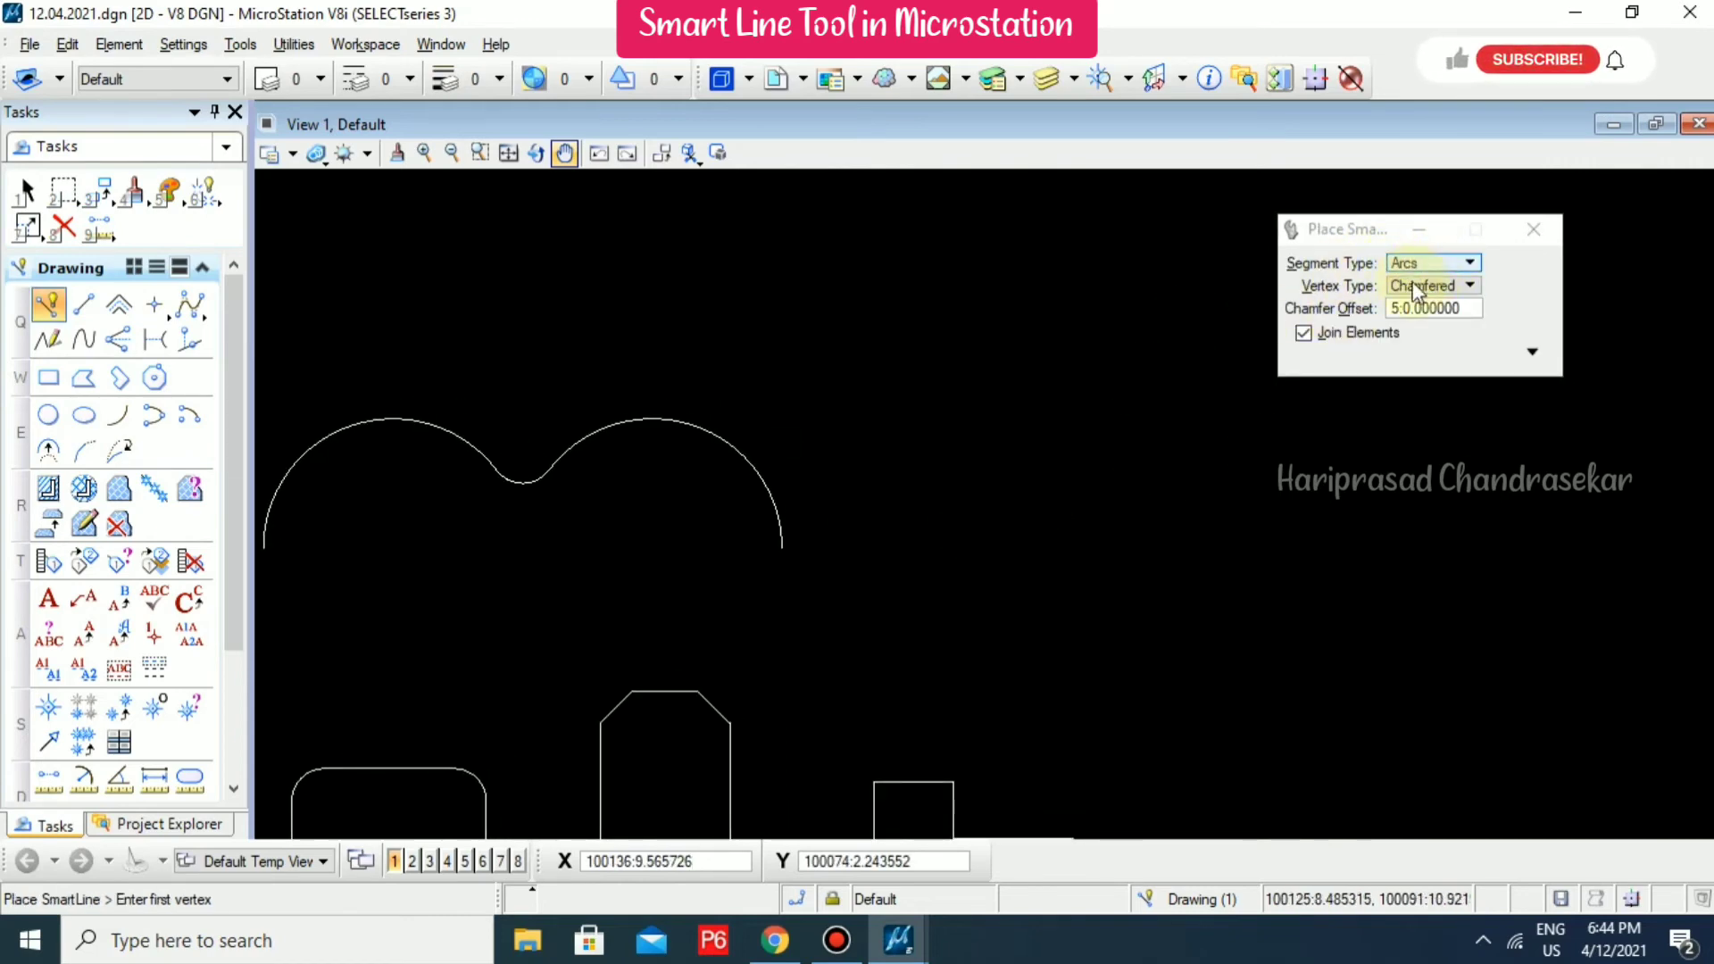
{"action": "left_click", "coordinate": [935, 534]}
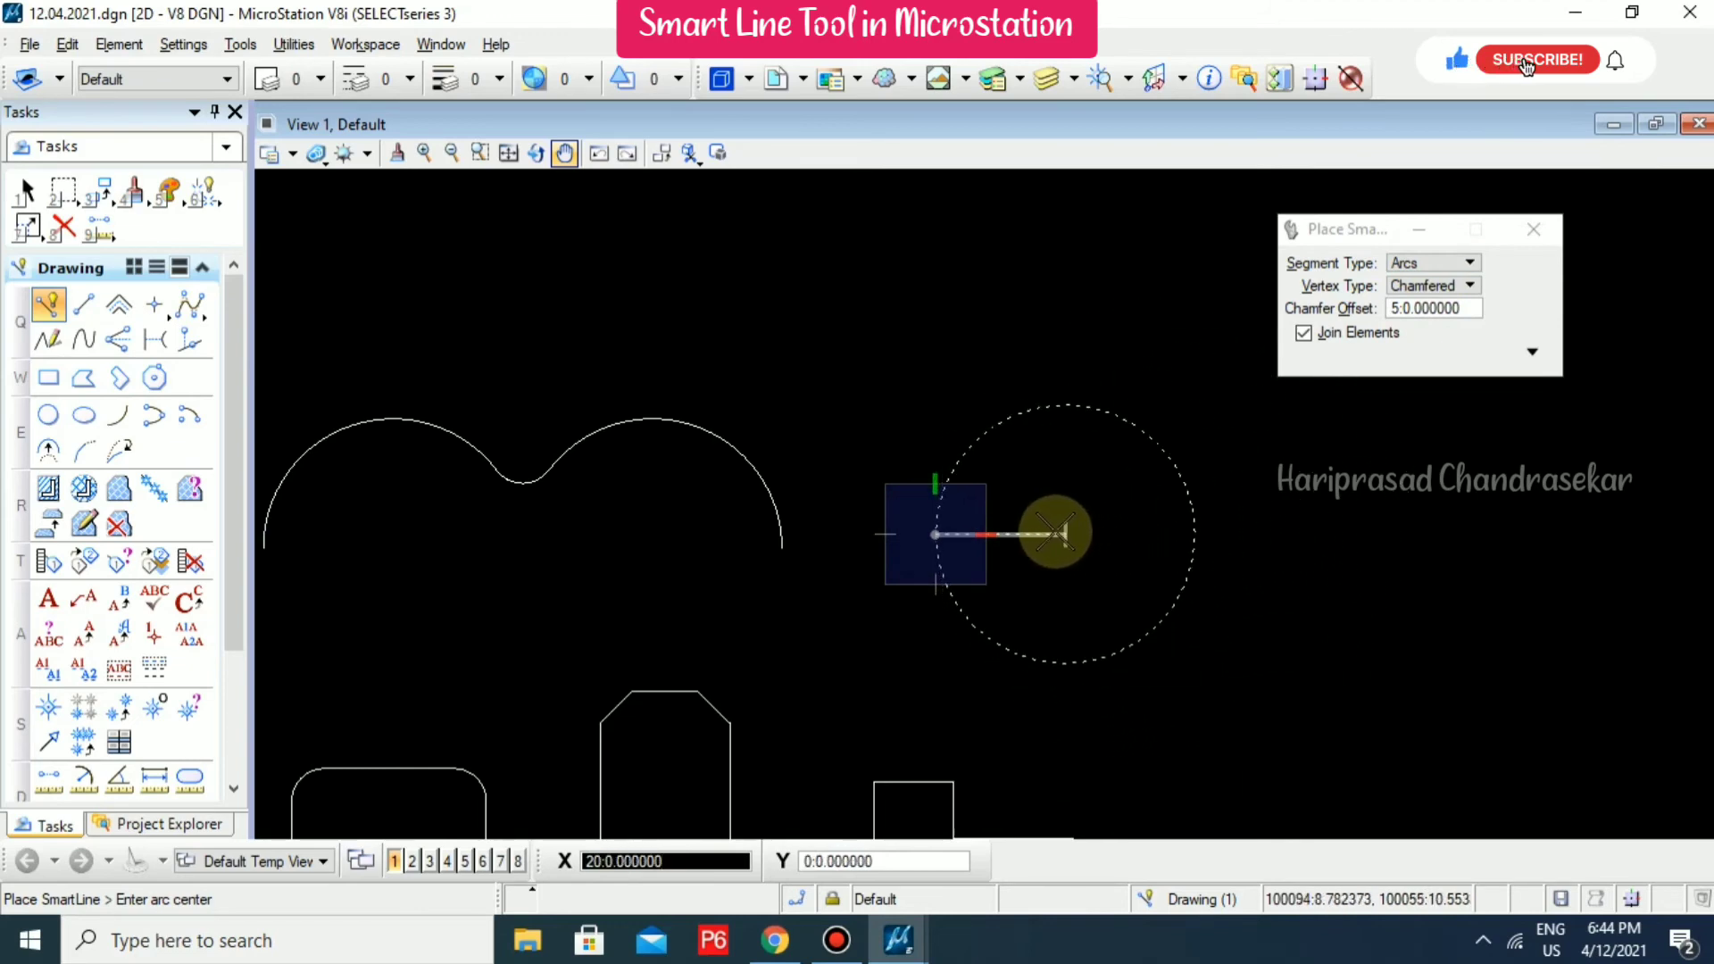
{"action": "left_click", "coordinate": [1058, 533]}
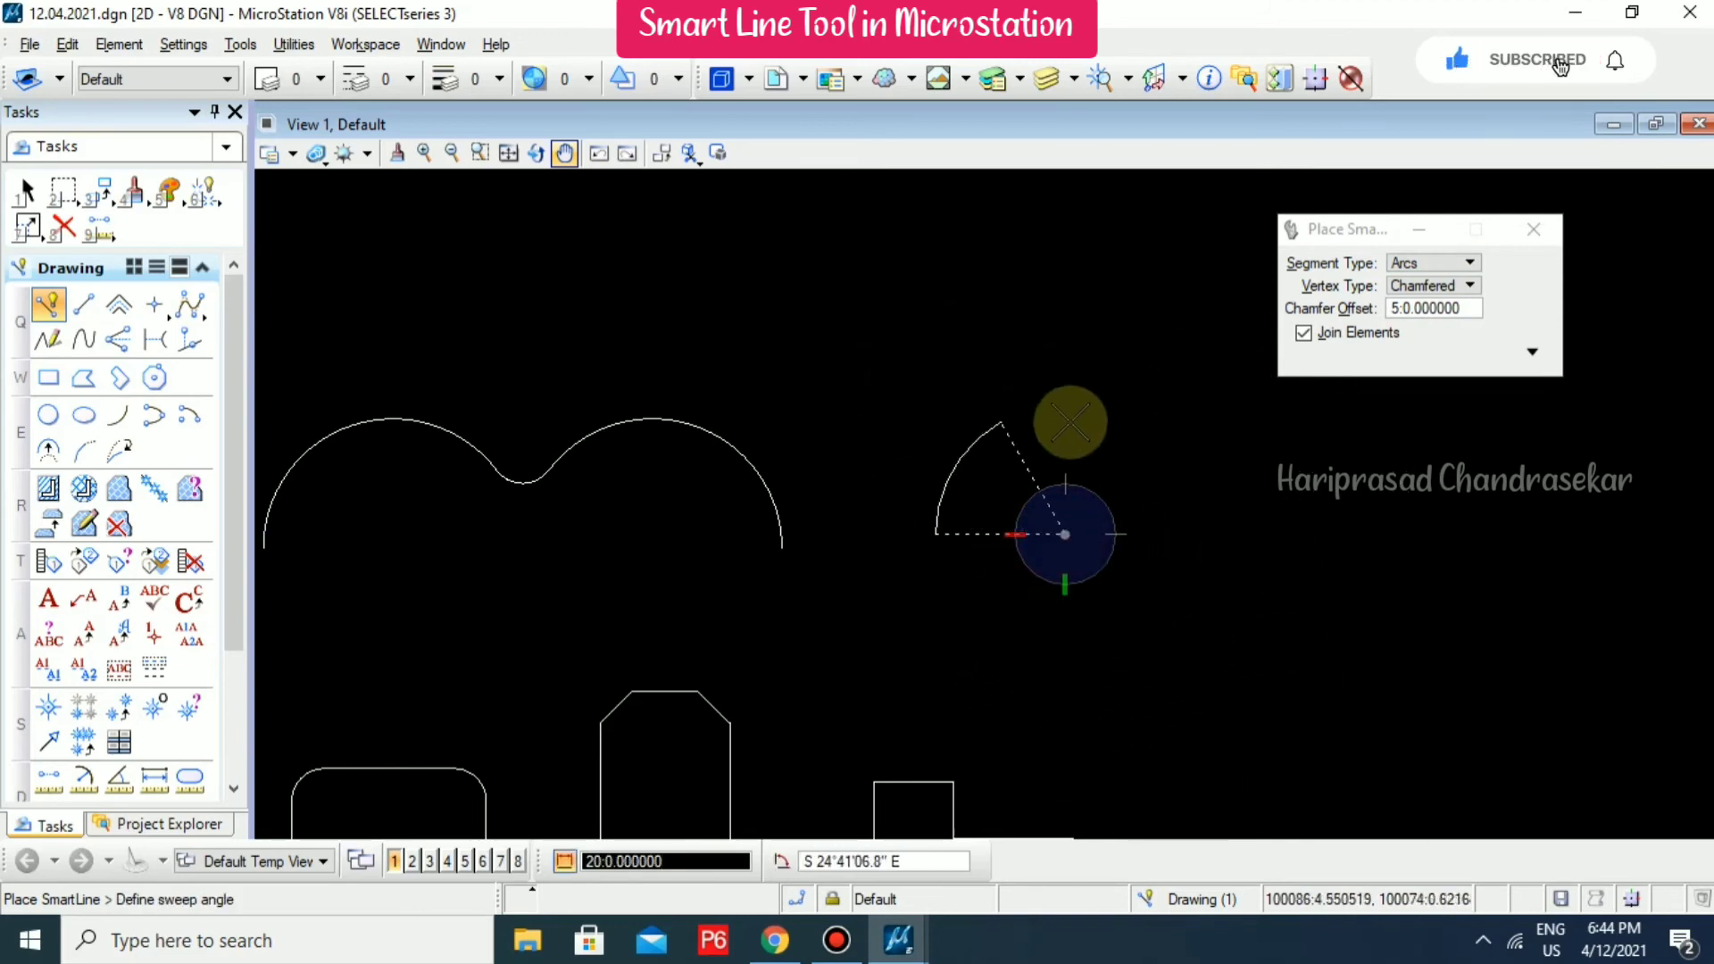
{"action": "left_click", "coordinate": [1195, 534]}
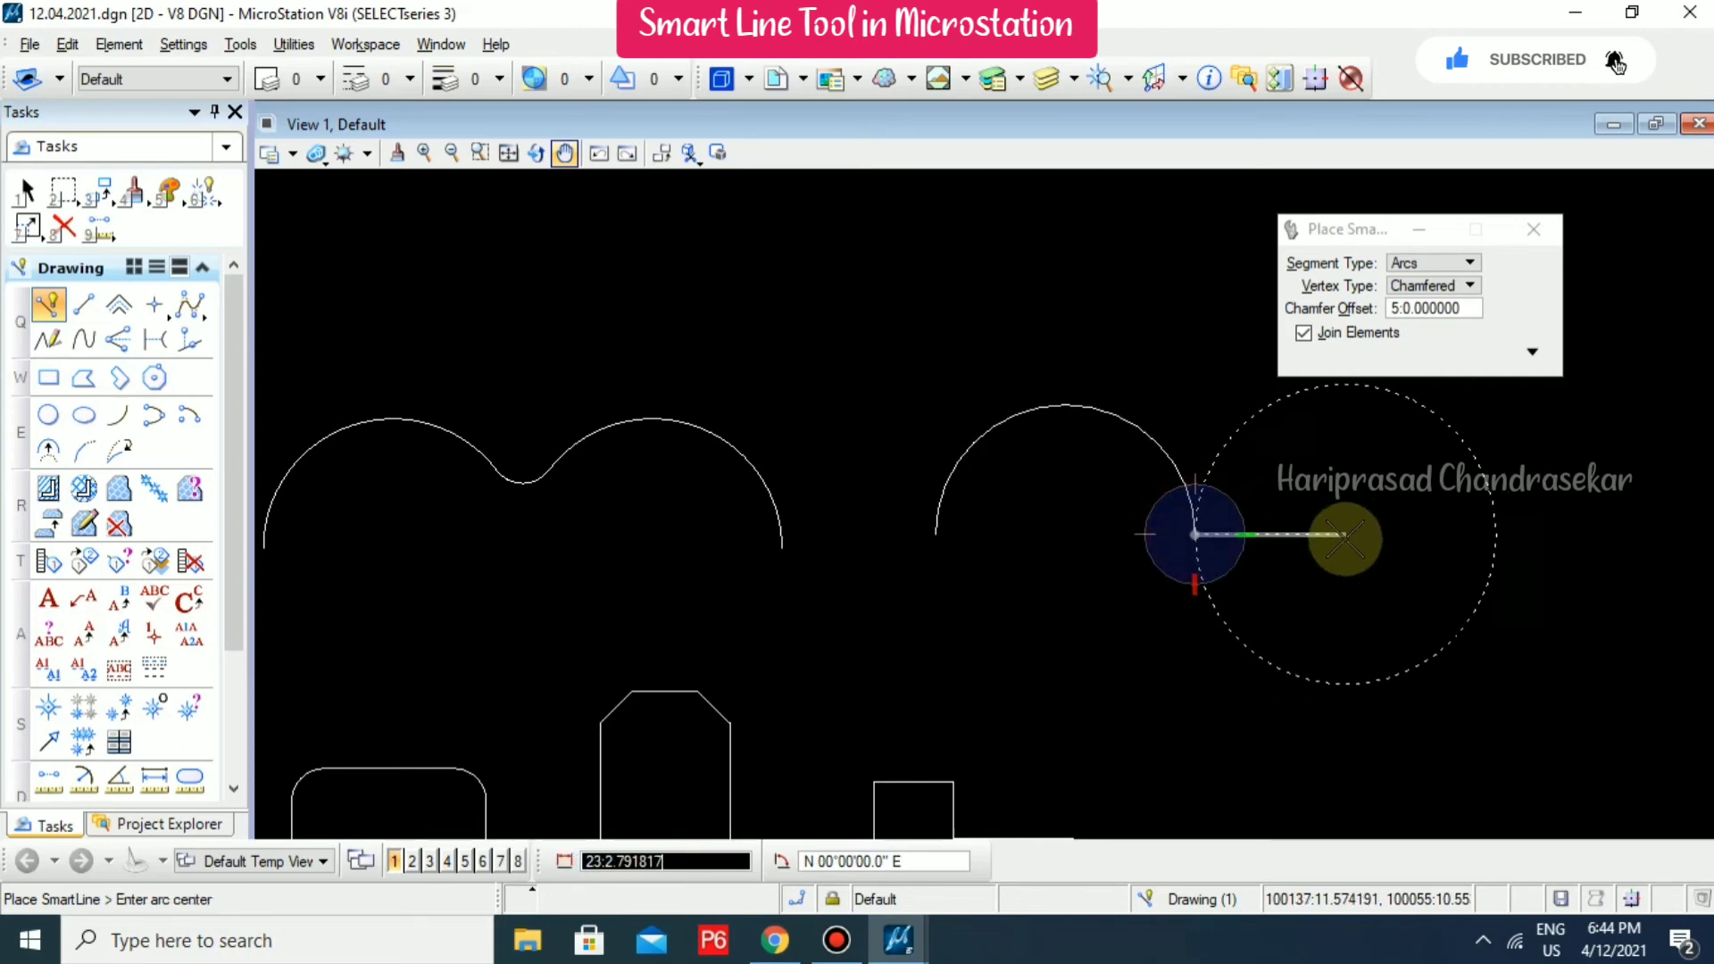
- Continue the SmartLine with a second 20-unit radius upper semicircle from the chamfered arc's right end, and finish the element
{"action": "left_click", "coordinate": [1324, 534]}
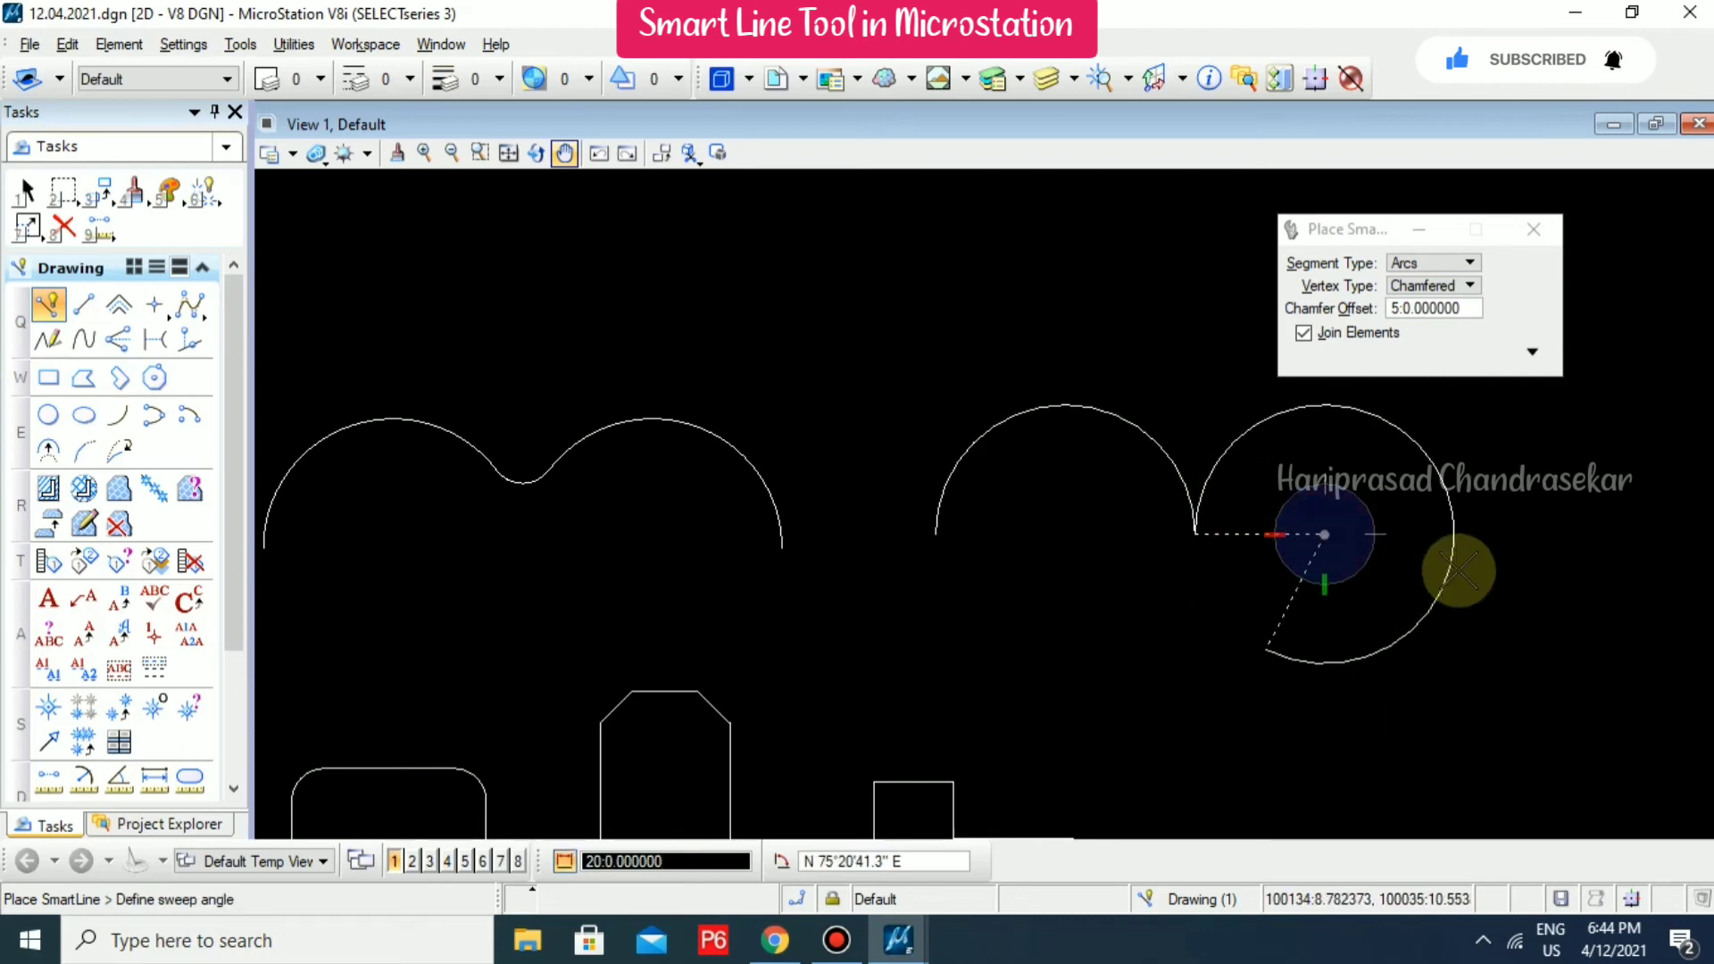
{"action": "left_click", "coordinate": [1454, 534]}
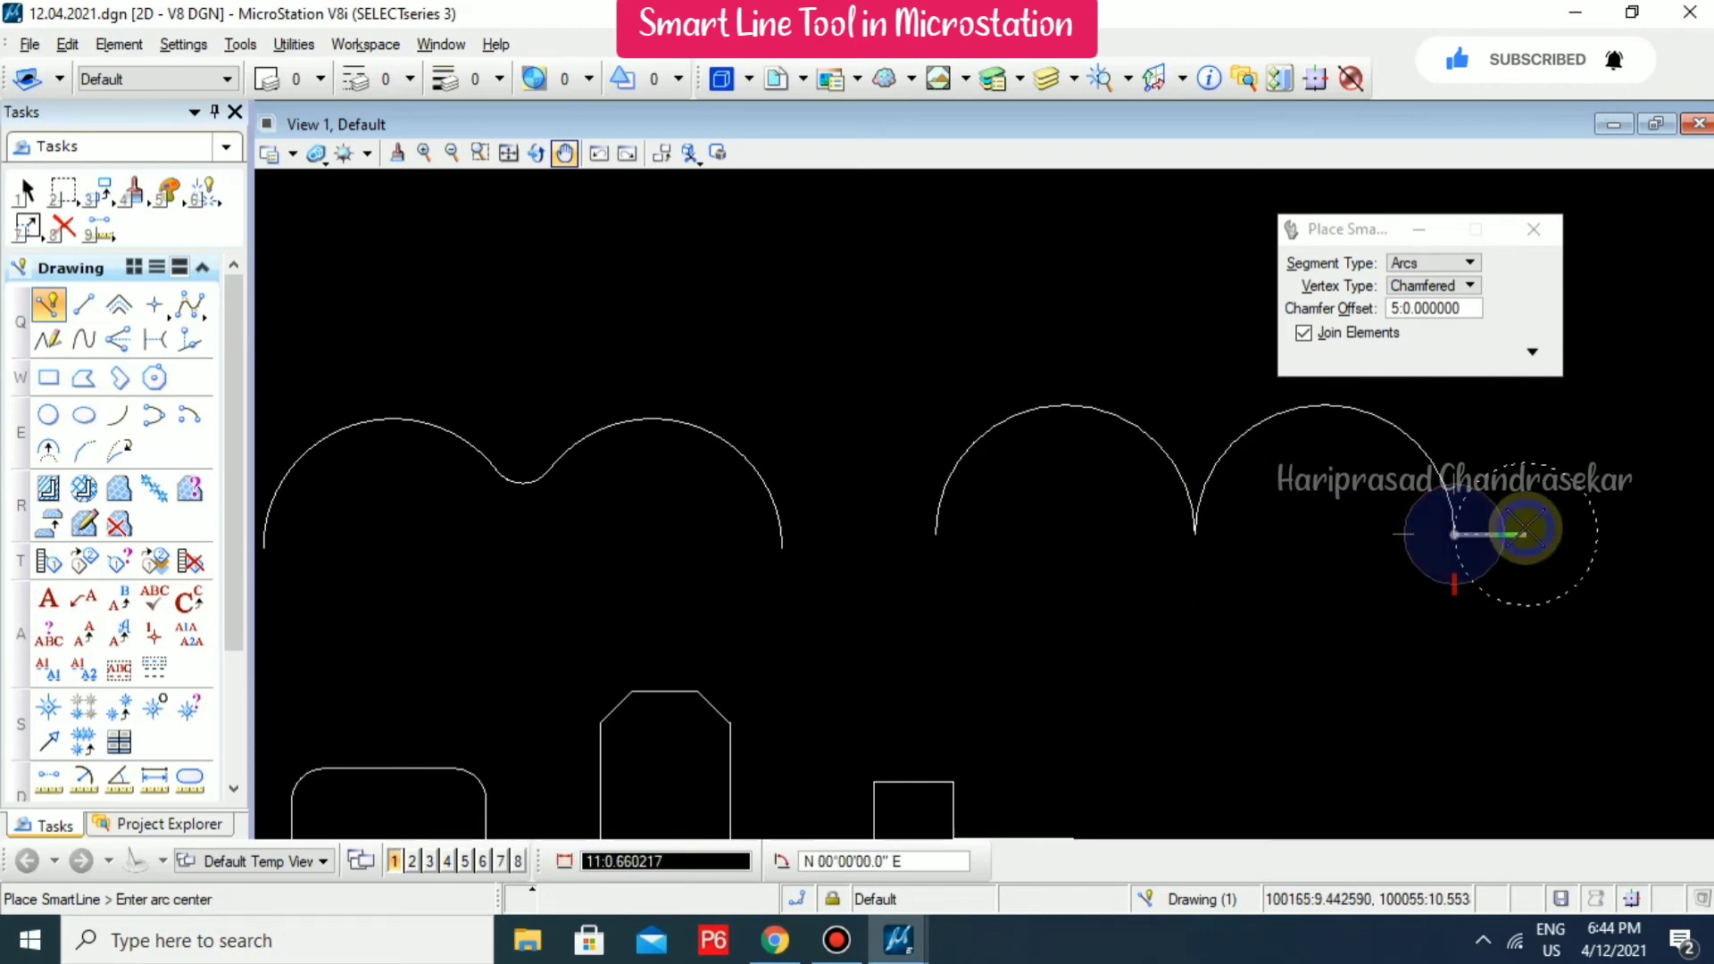
{"action": "right_click", "coordinate": [1500, 537]}
- Show the SmartLine placement settings and draw a single vertical line in the empty area beyond the chamfered double arc
{"action": "middle_click_drag", "start_coordinate": [1296, 545], "coordinate": [983, 658]}
{"action": "middle_click_drag", "start_coordinate": [1078, 359], "coordinate": [1003, 390]}
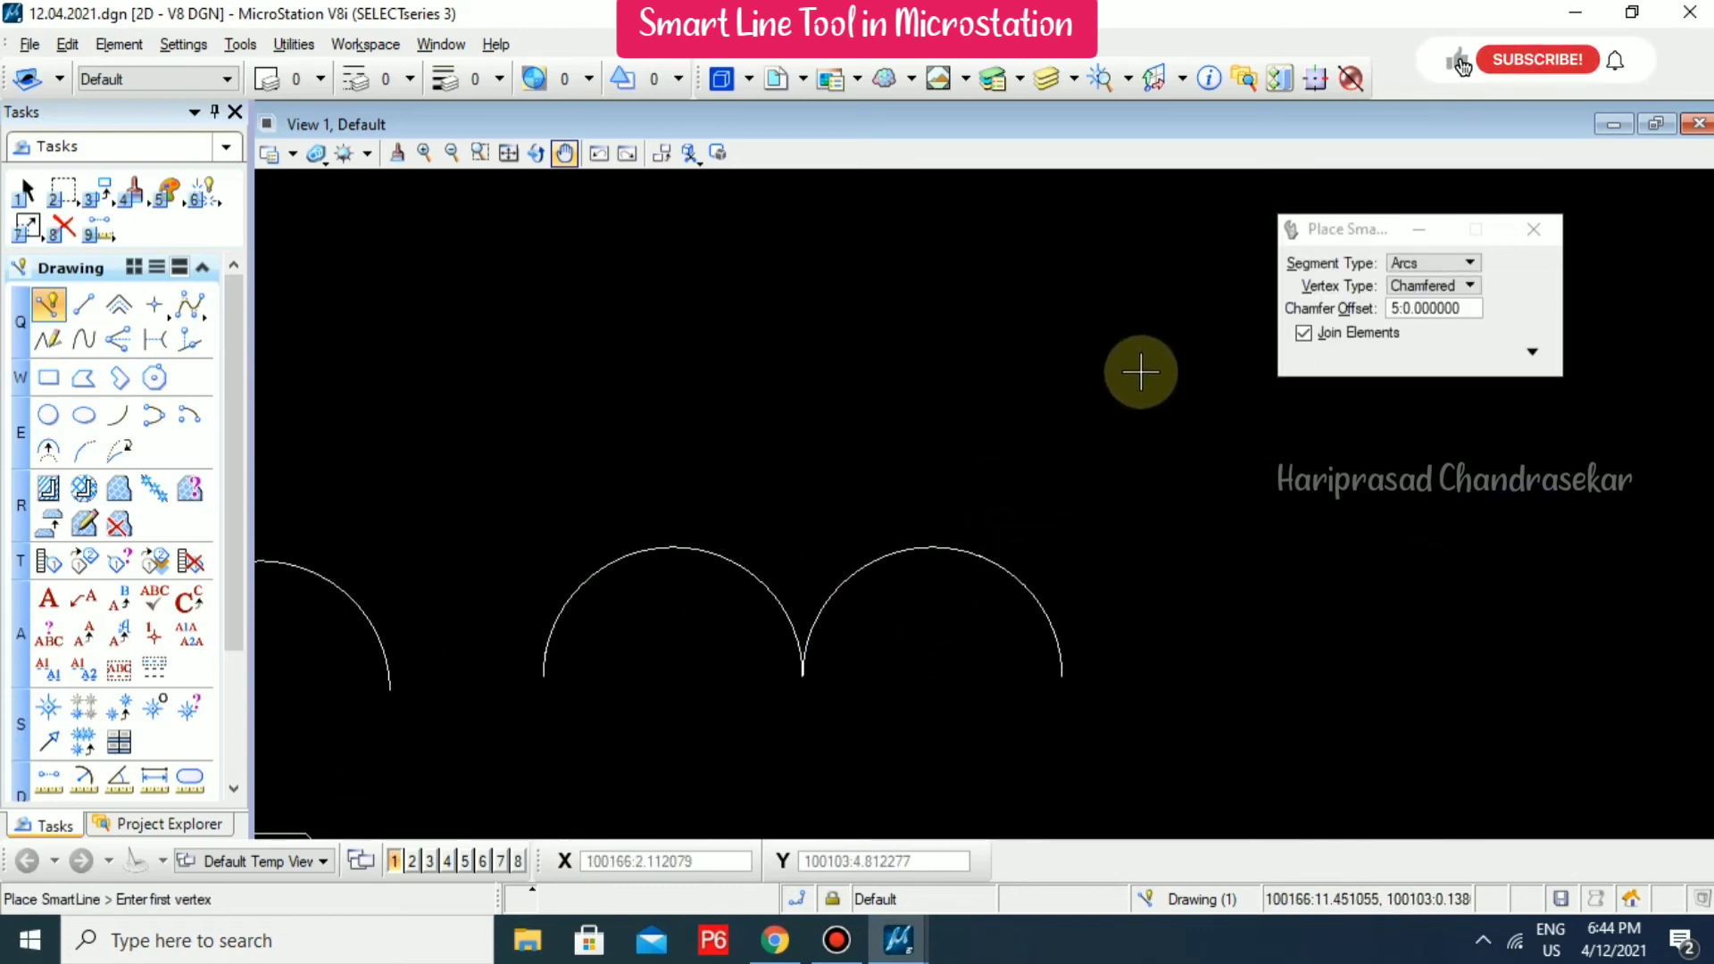
{"action": "left_click", "coordinate": [1532, 352]}
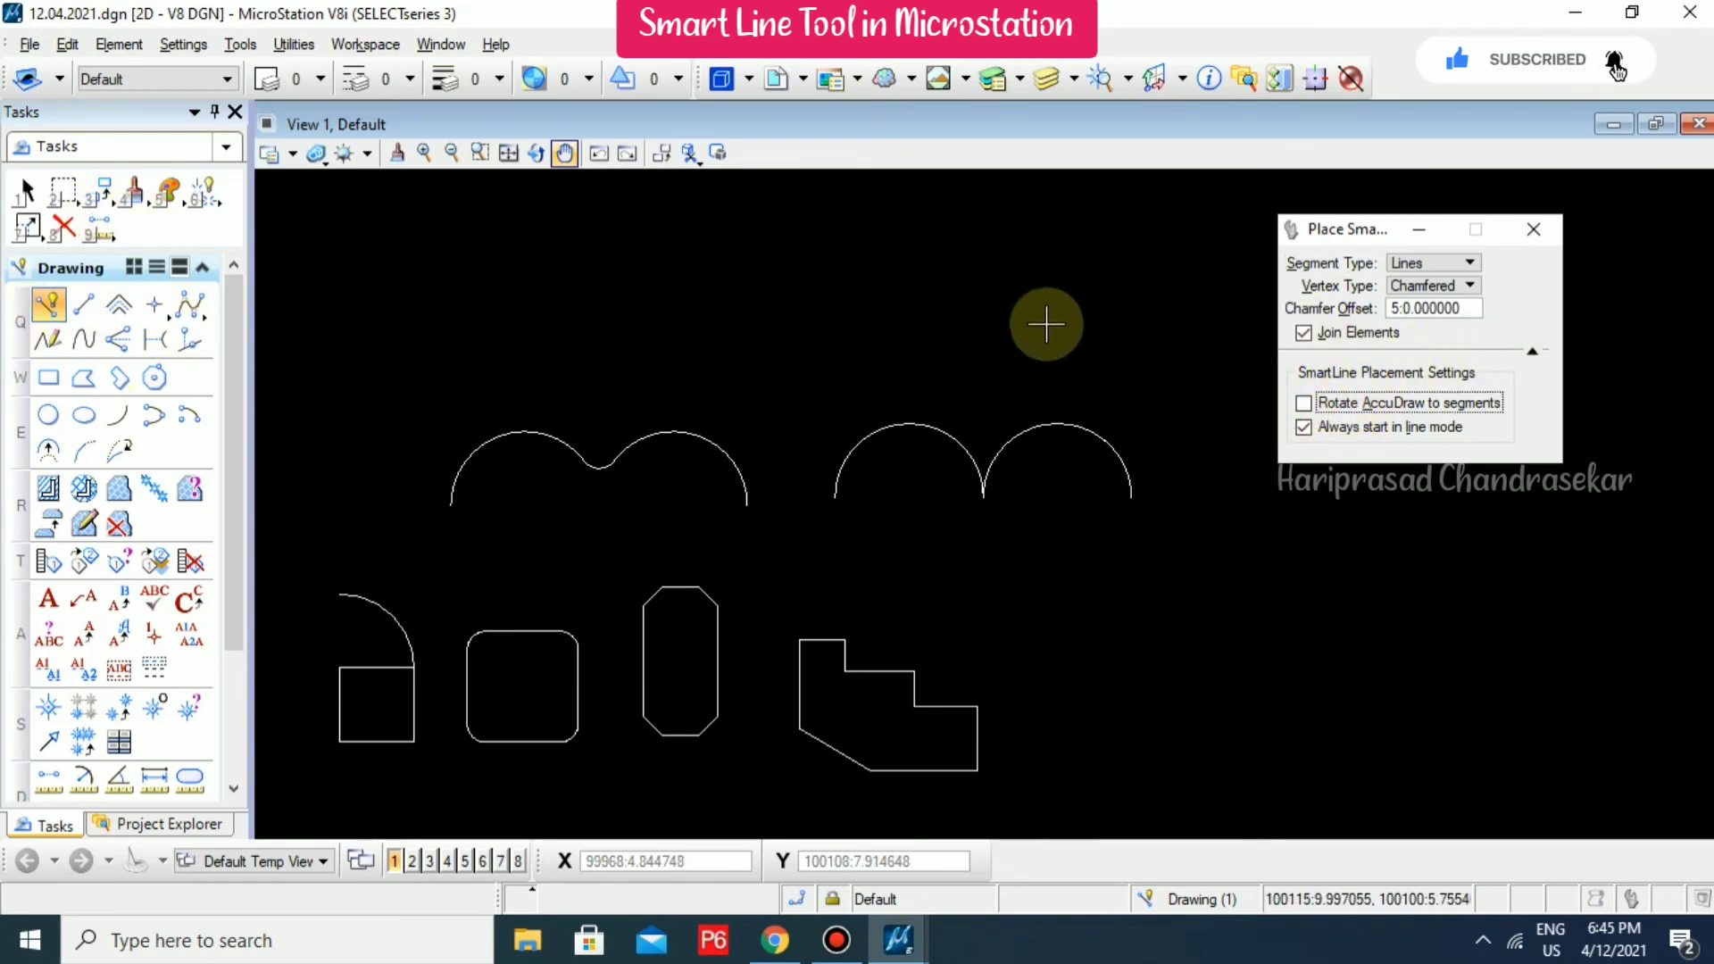
{"action": "middle_click_drag", "start_coordinate": [1099, 355], "coordinate": [669, 410]}
{"action": "left_click", "coordinate": [927, 581]}
{"action": "left_click", "coordinate": [925, 439]}
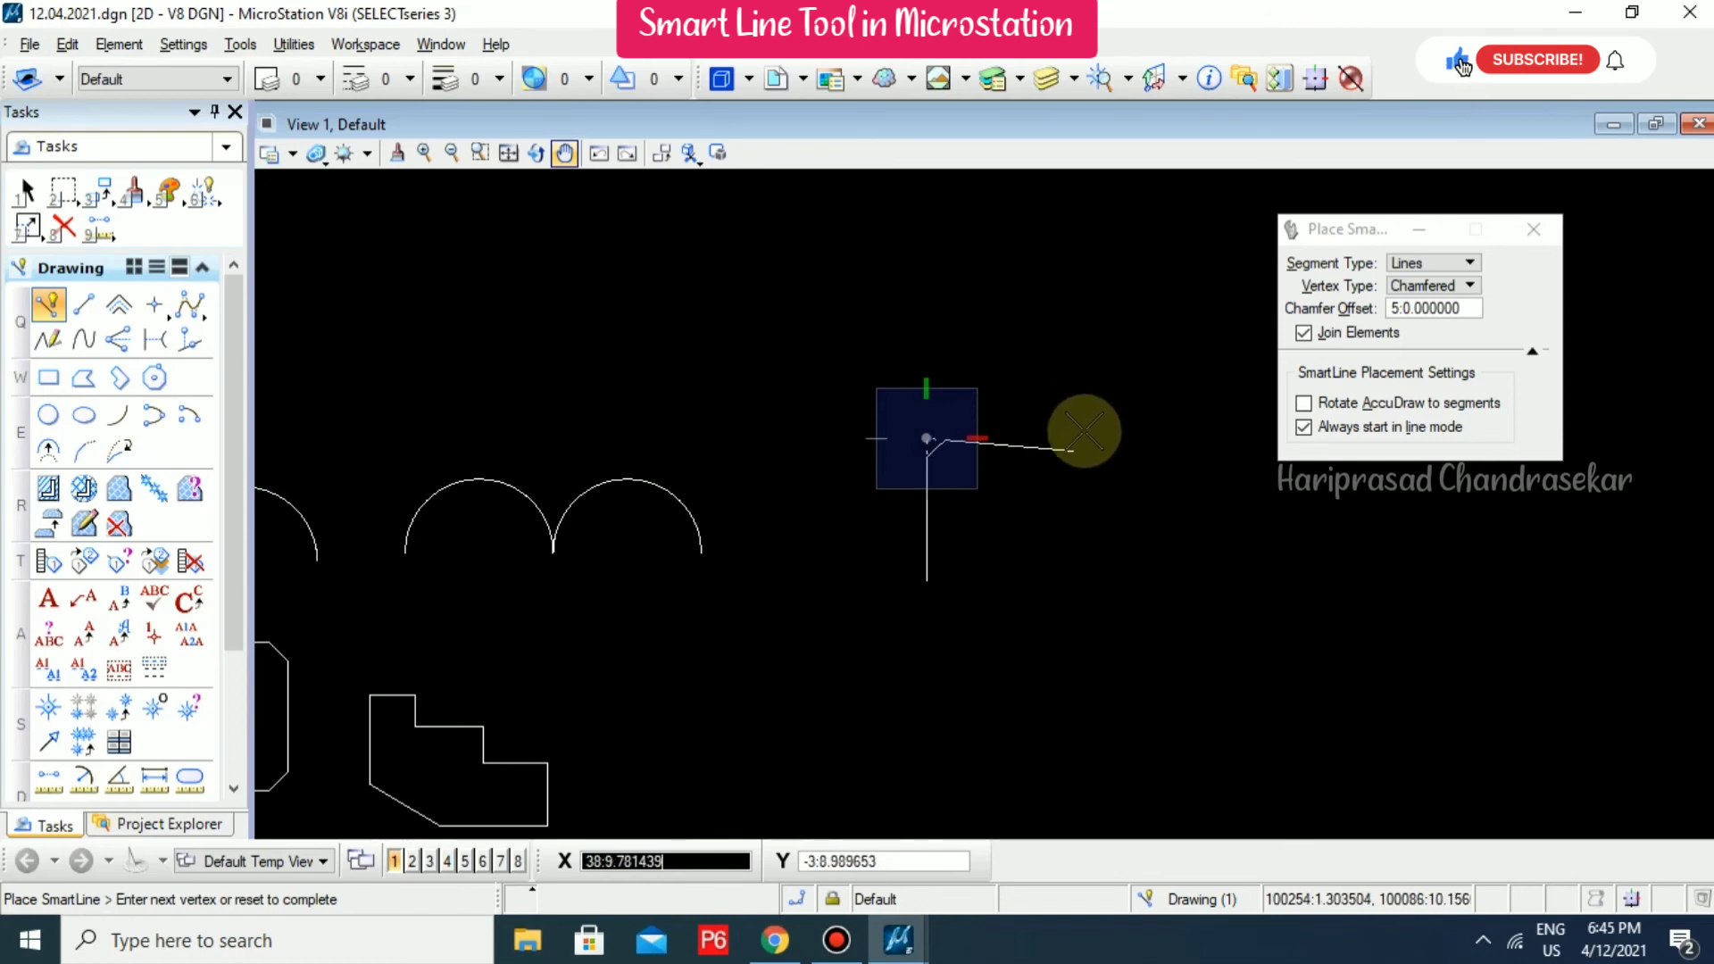
{"action": "right_click", "coordinate": [1091, 409]}
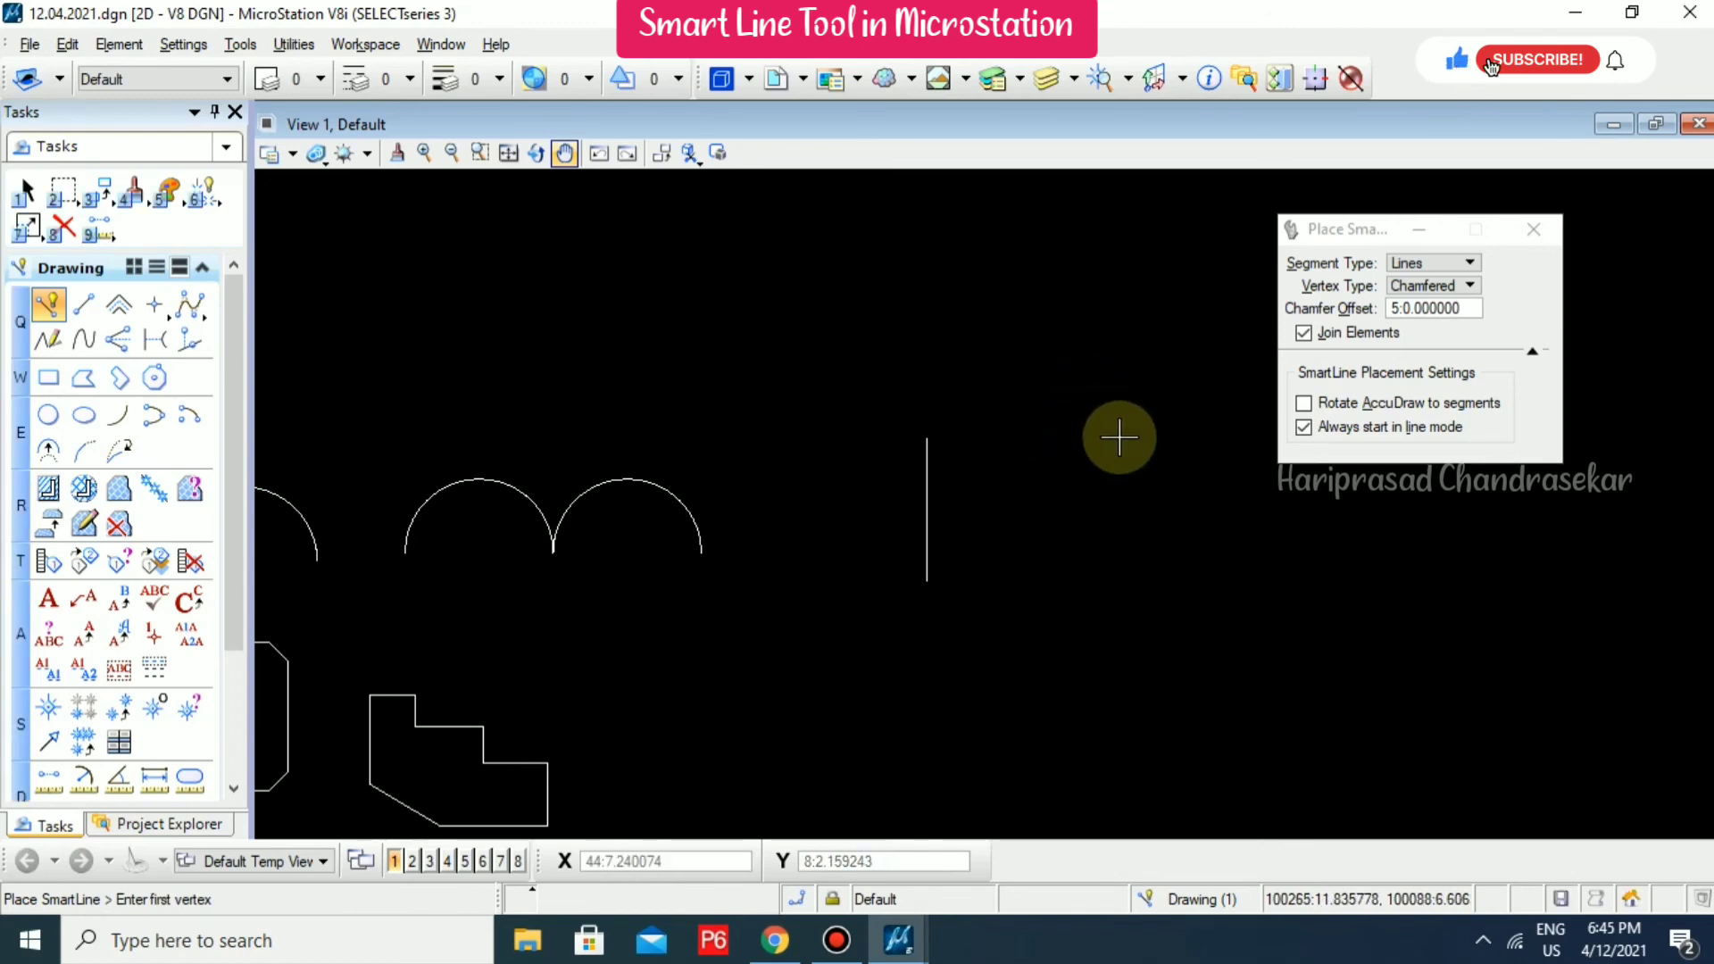
- Turn on Rotate AccuDraw to segments and set the SmartLine vertex type to Sharp
{"action": "left_click", "coordinate": [1336, 405]}
{"action": "left_click", "coordinate": [1429, 286]}
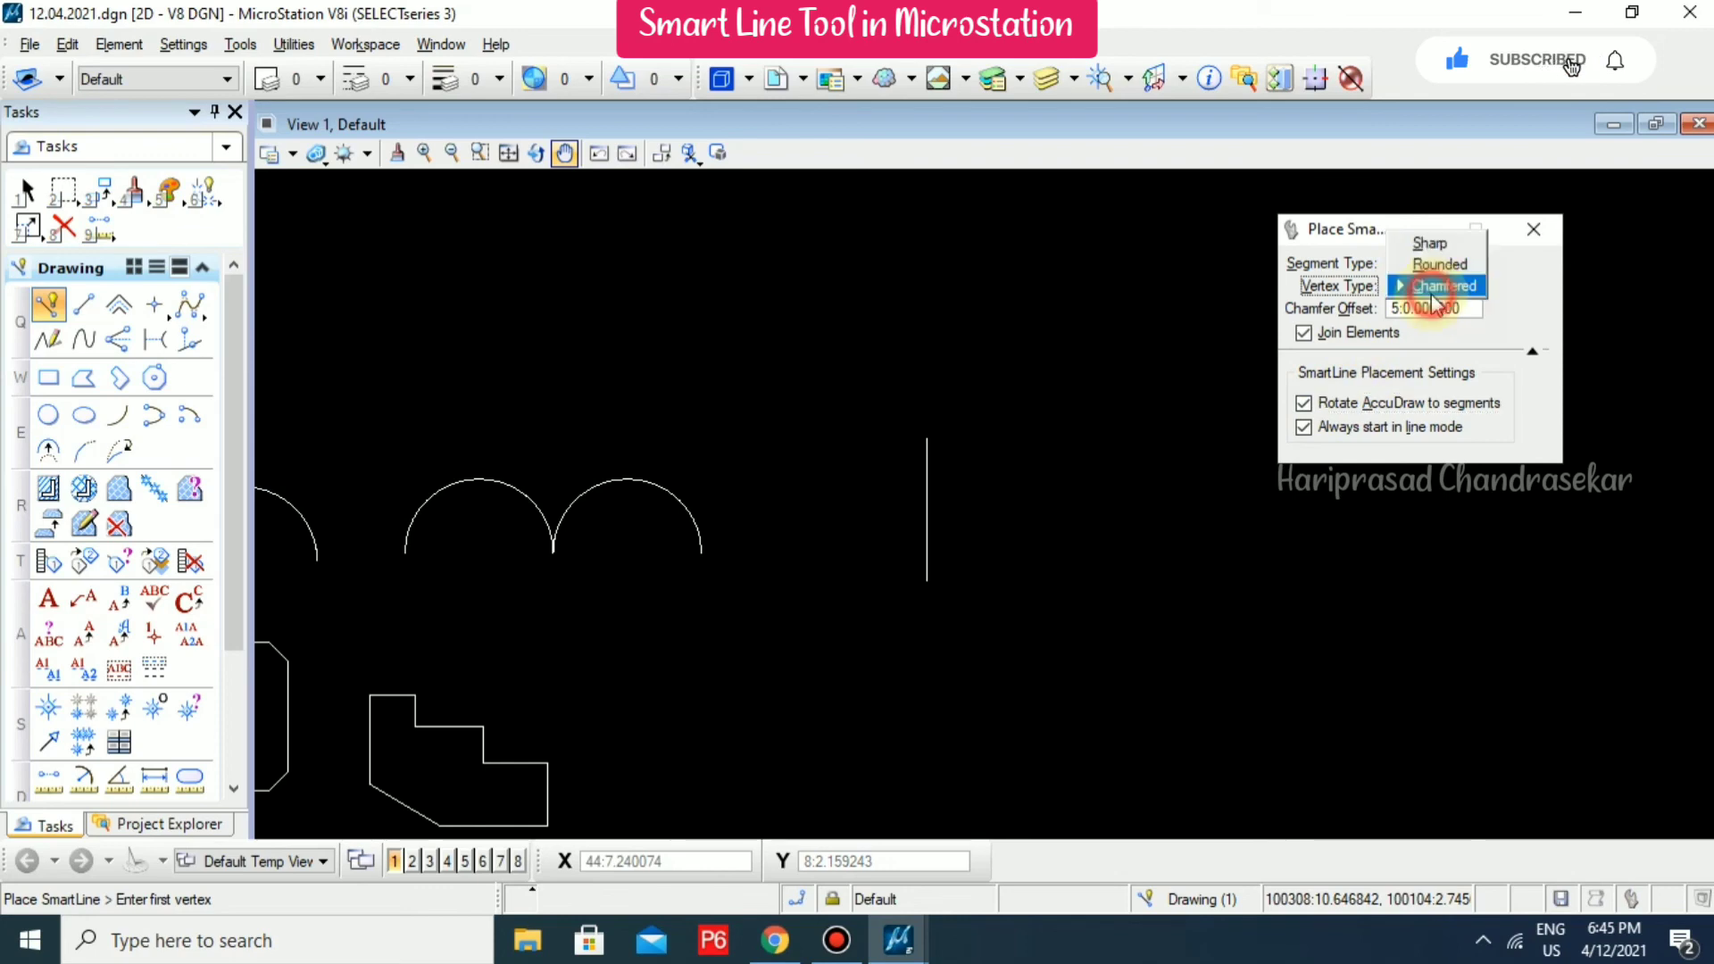
{"action": "left_click", "coordinate": [1430, 242]}
- Draw an open four-segment SmartLine beside the single vertical line, starting with a vertical segment and following with three slanted ones
{"action": "left_click", "coordinate": [1054, 573]}
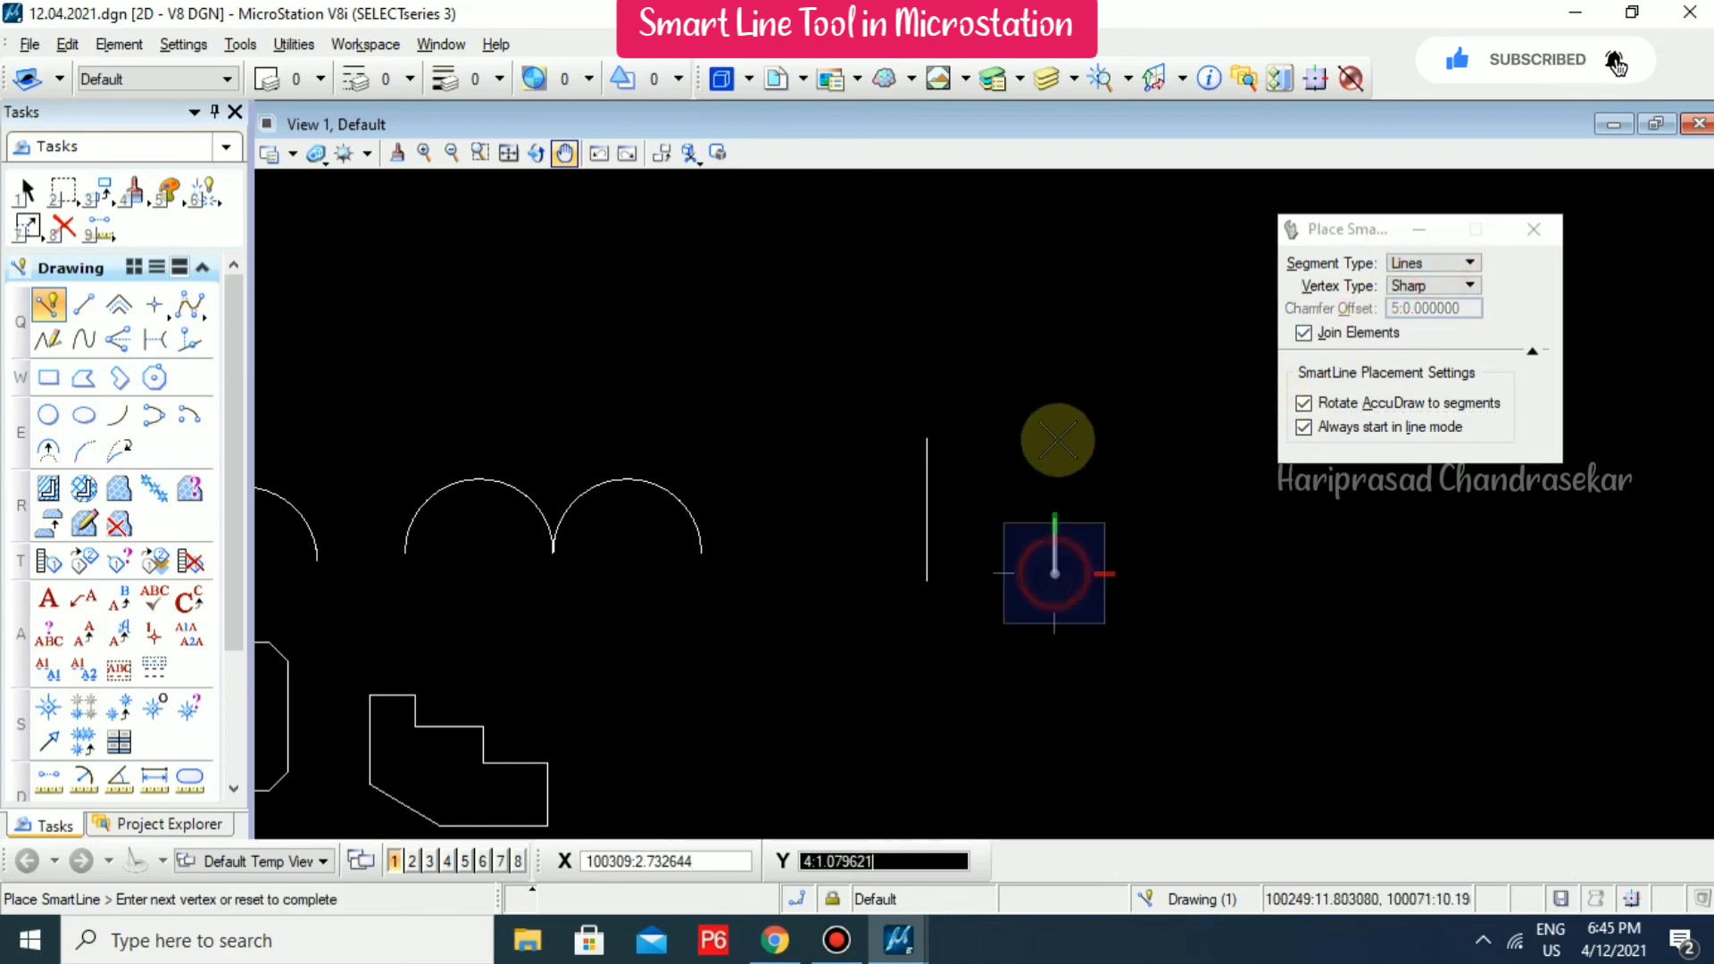
{"action": "left_click", "coordinate": [1054, 457]}
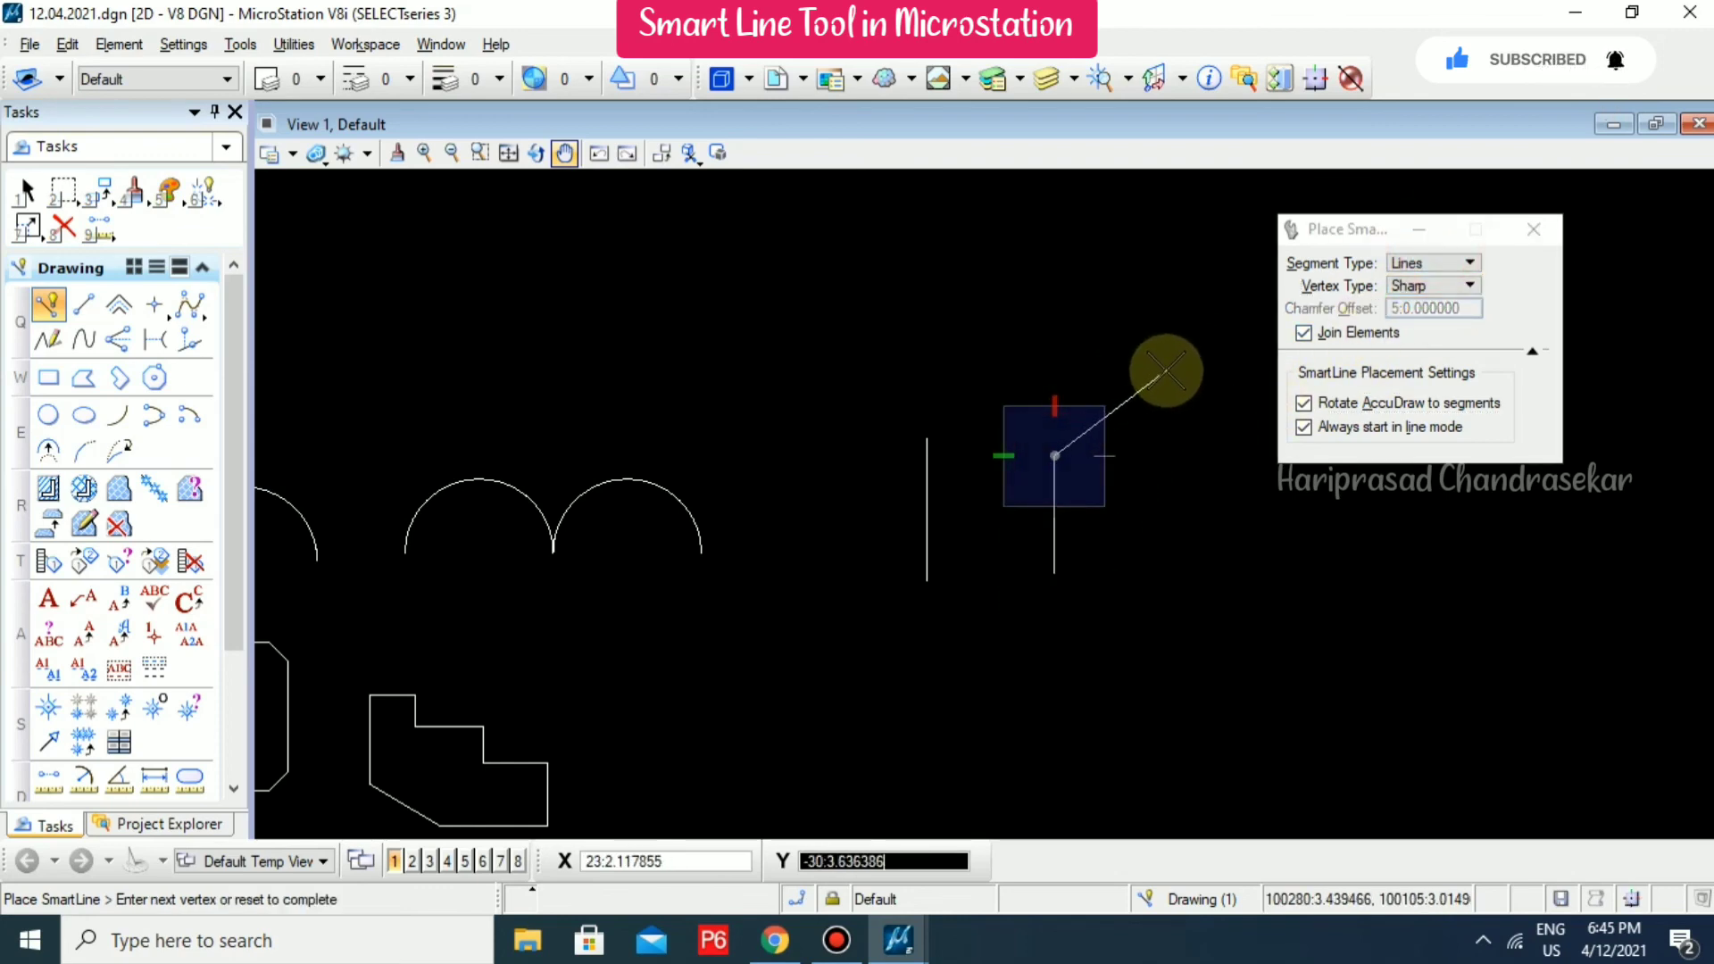
{"action": "left_click", "coordinate": [1167, 370]}
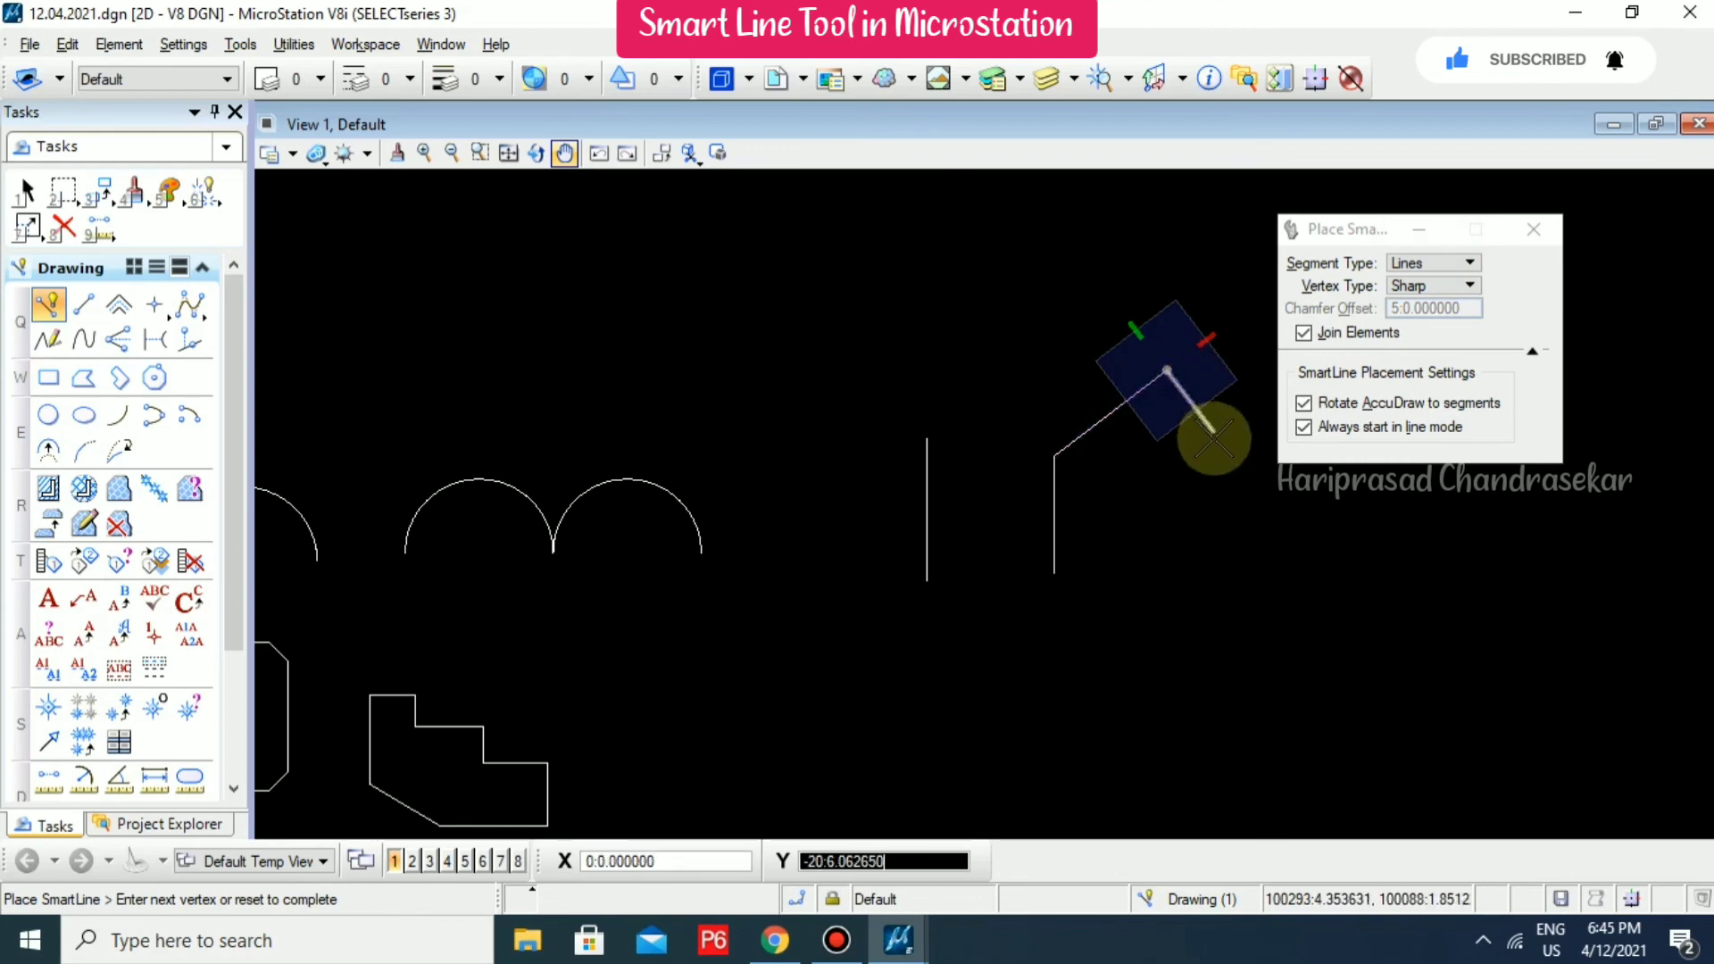
{"action": "left_click", "coordinate": [1270, 506]}
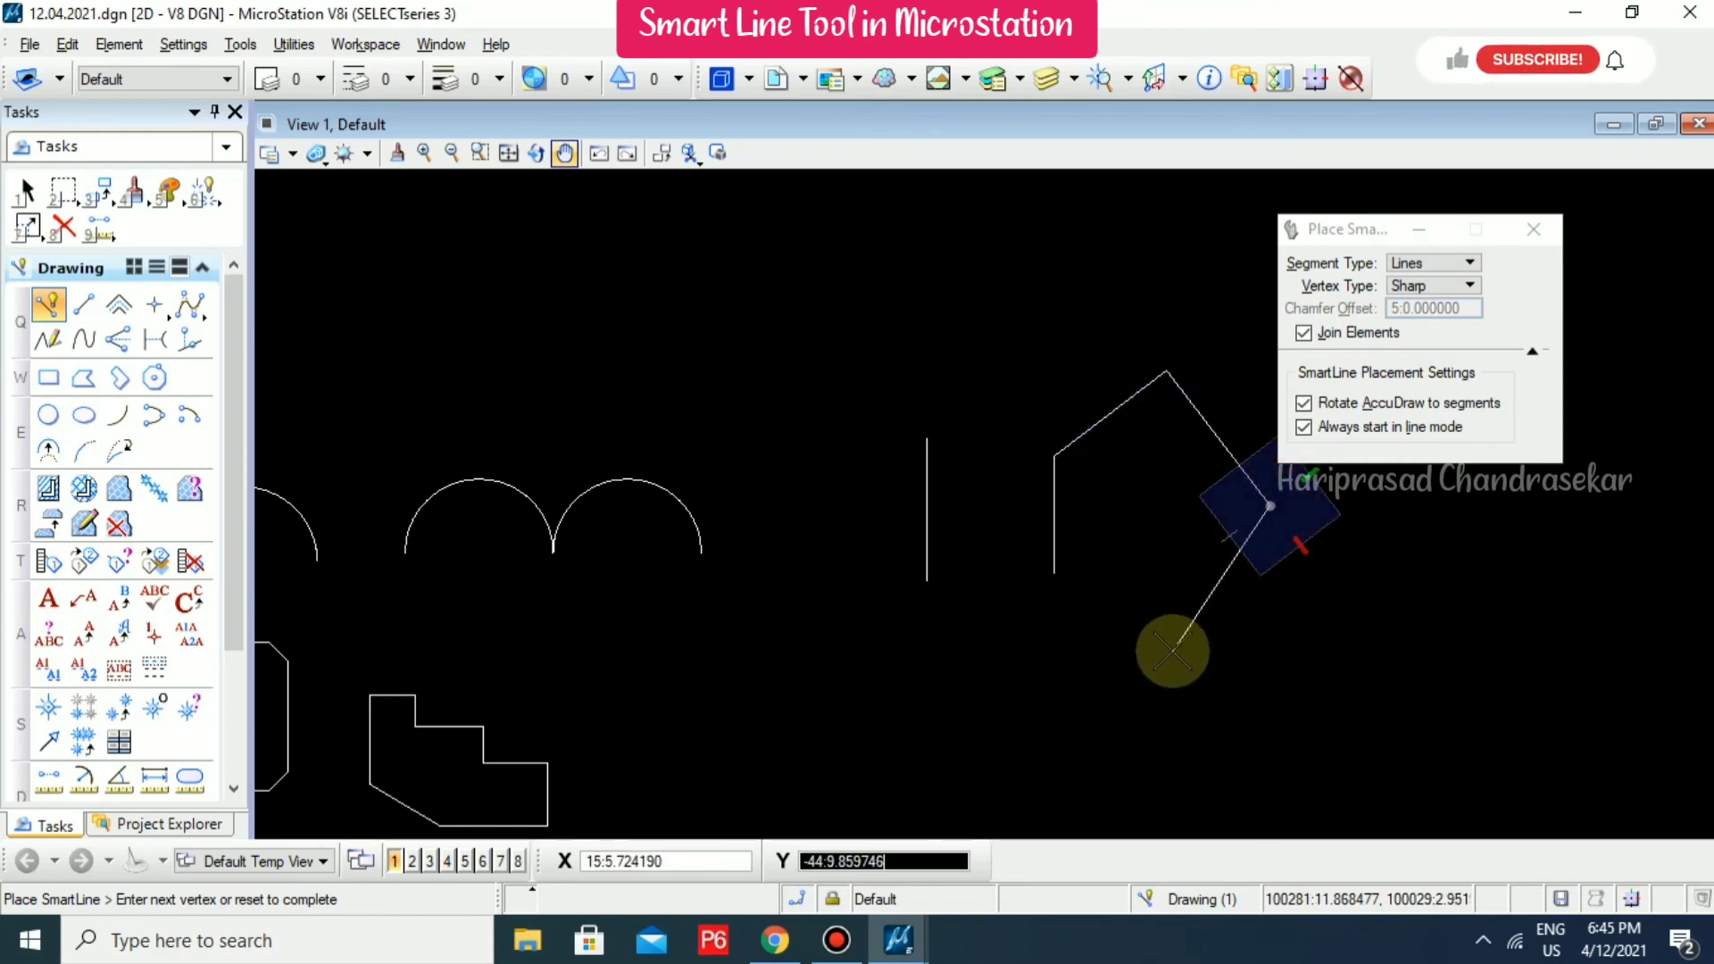
{"action": "left_click", "coordinate": [1174, 651]}
{"action": "right_click", "coordinate": [1292, 645]}
- Turn off Rotate AccuDraw to segments and draw an open five-segment SmartLine with slanted sides above the previous open shape
{"action": "middle_click_drag", "start_coordinate": [1165, 303], "coordinate": [949, 351]}
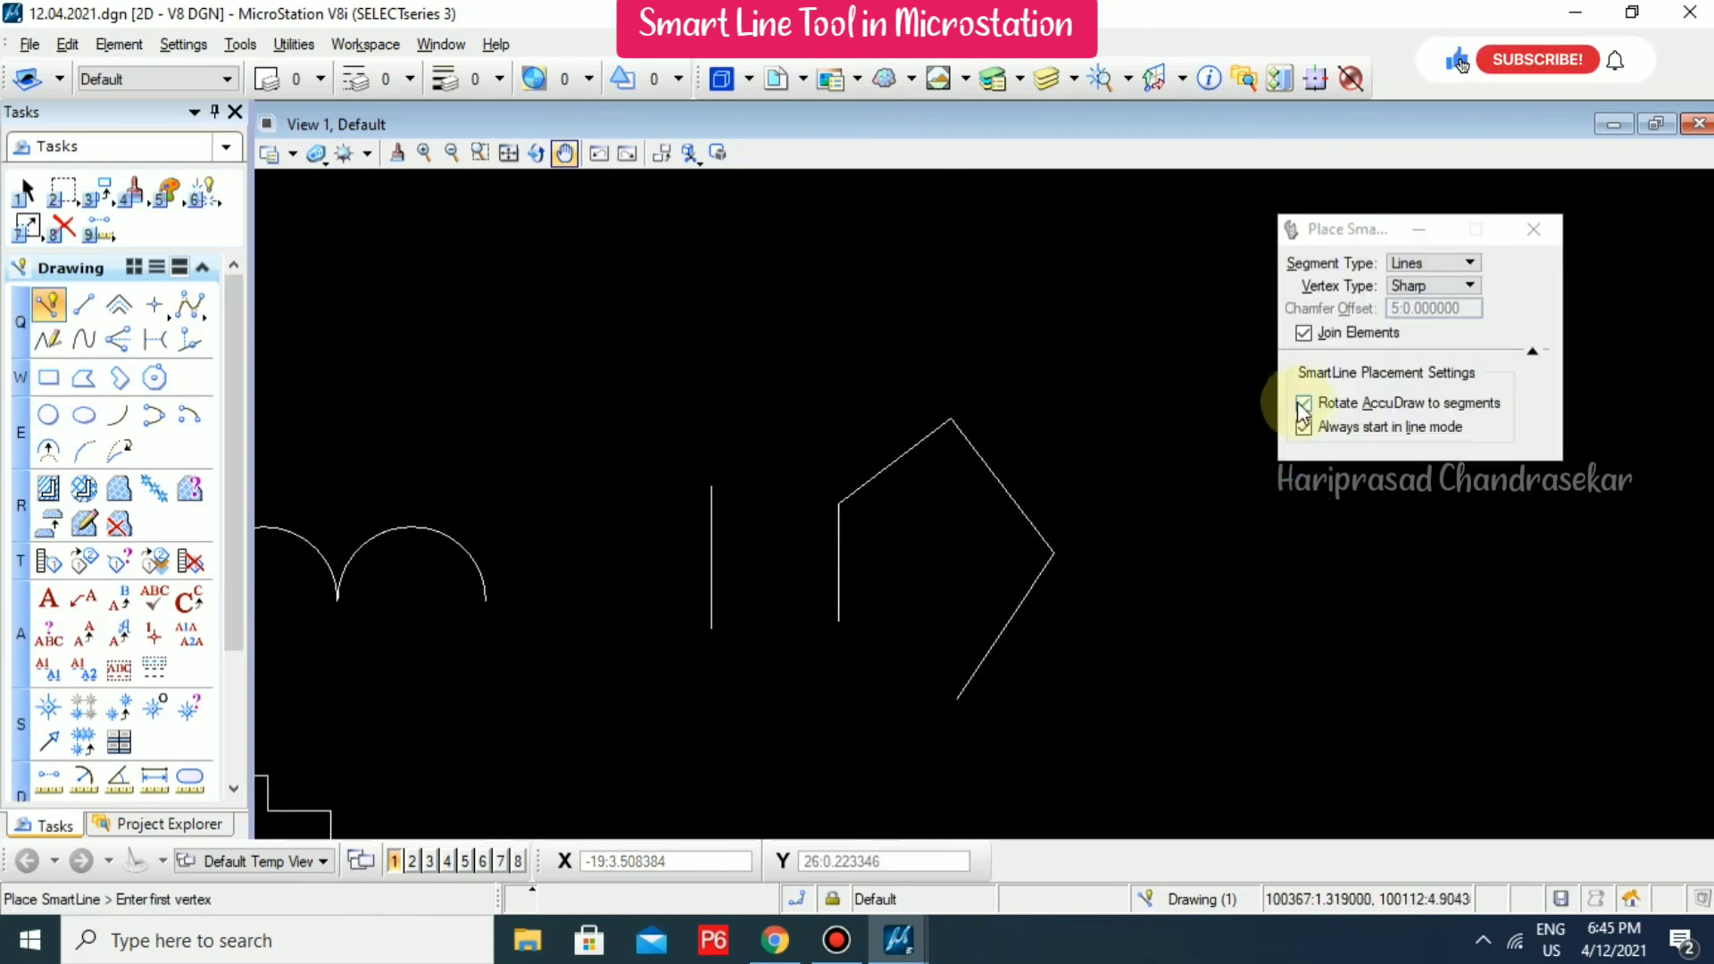
{"action": "left_click", "coordinate": [1303, 402]}
{"action": "middle_click_drag", "start_coordinate": [1088, 359], "coordinate": [929, 482]}
{"action": "left_click", "coordinate": [993, 426]}
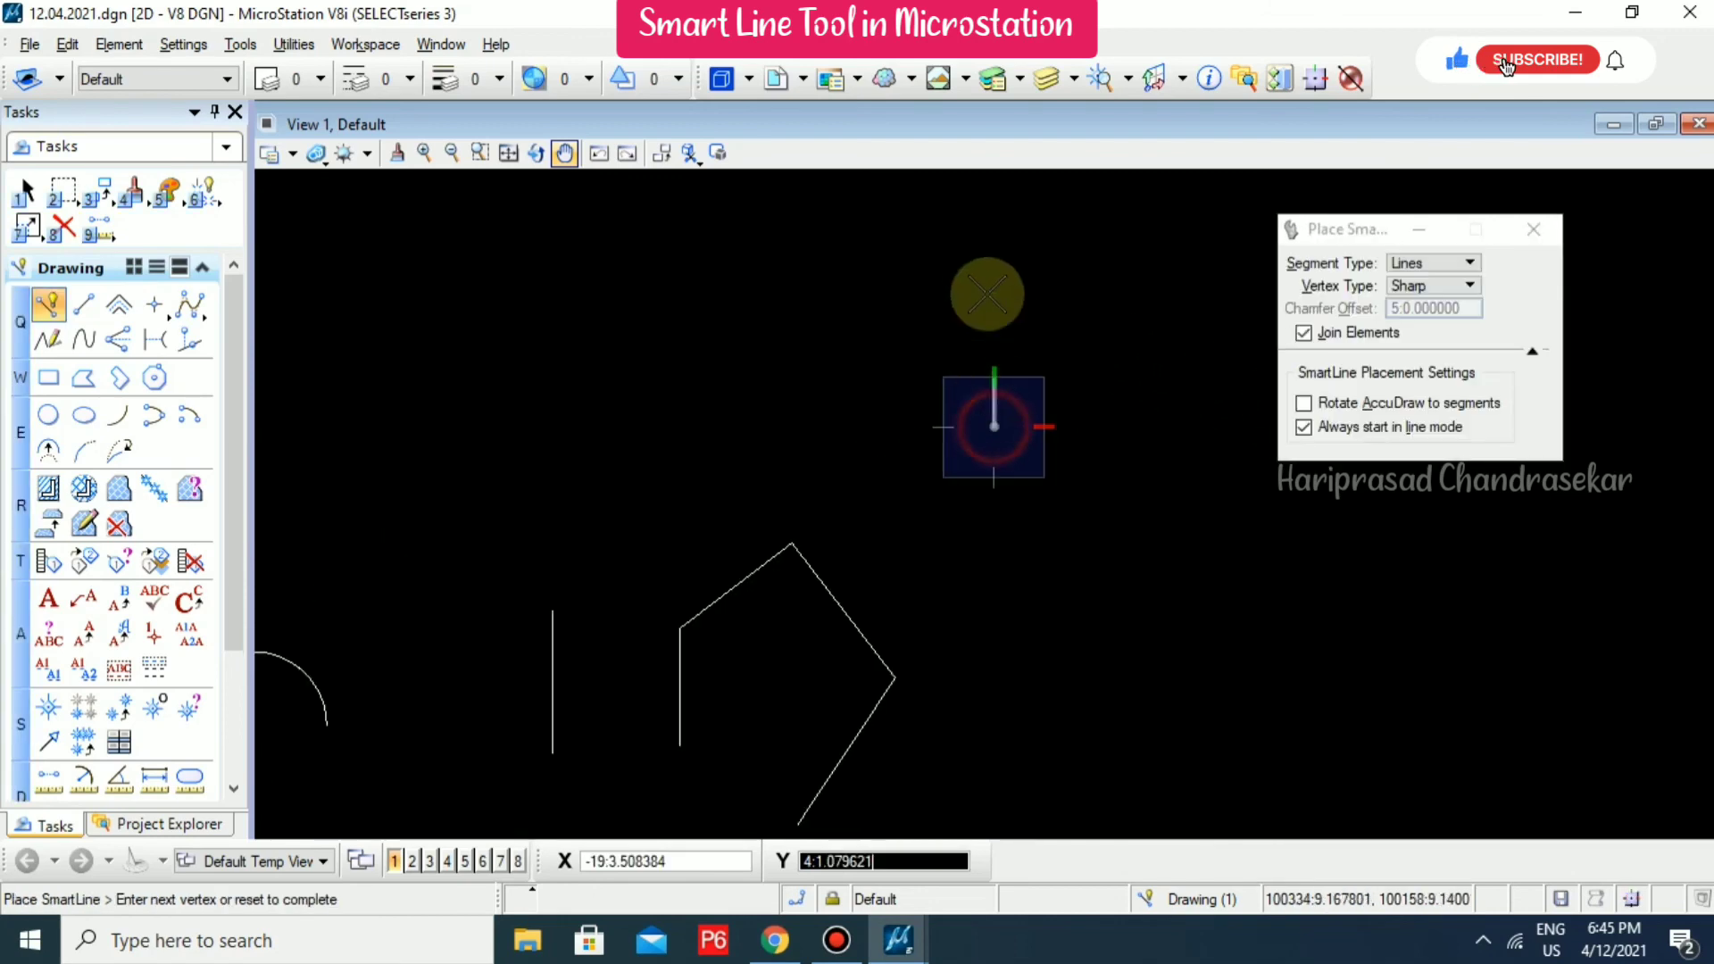
{"action": "left_click", "coordinate": [883, 303]}
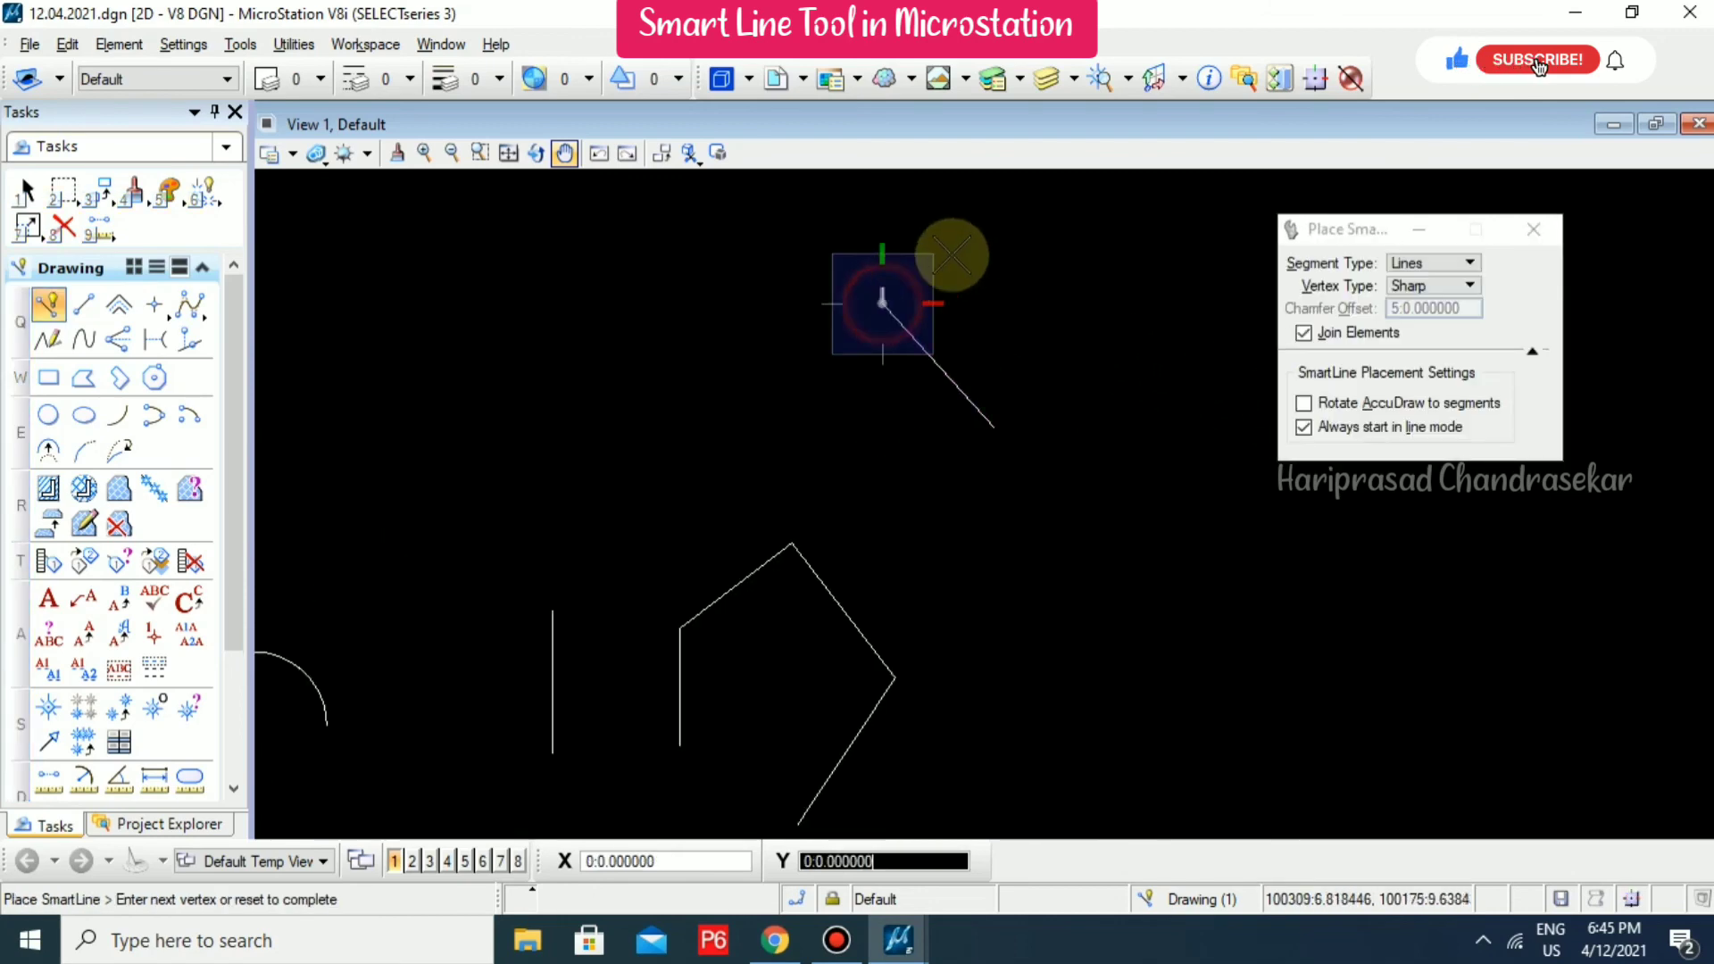
{"action": "left_click", "coordinate": [1047, 190]}
{"action": "middle_click_drag", "start_coordinate": [1158, 314], "coordinate": [1123, 460]}
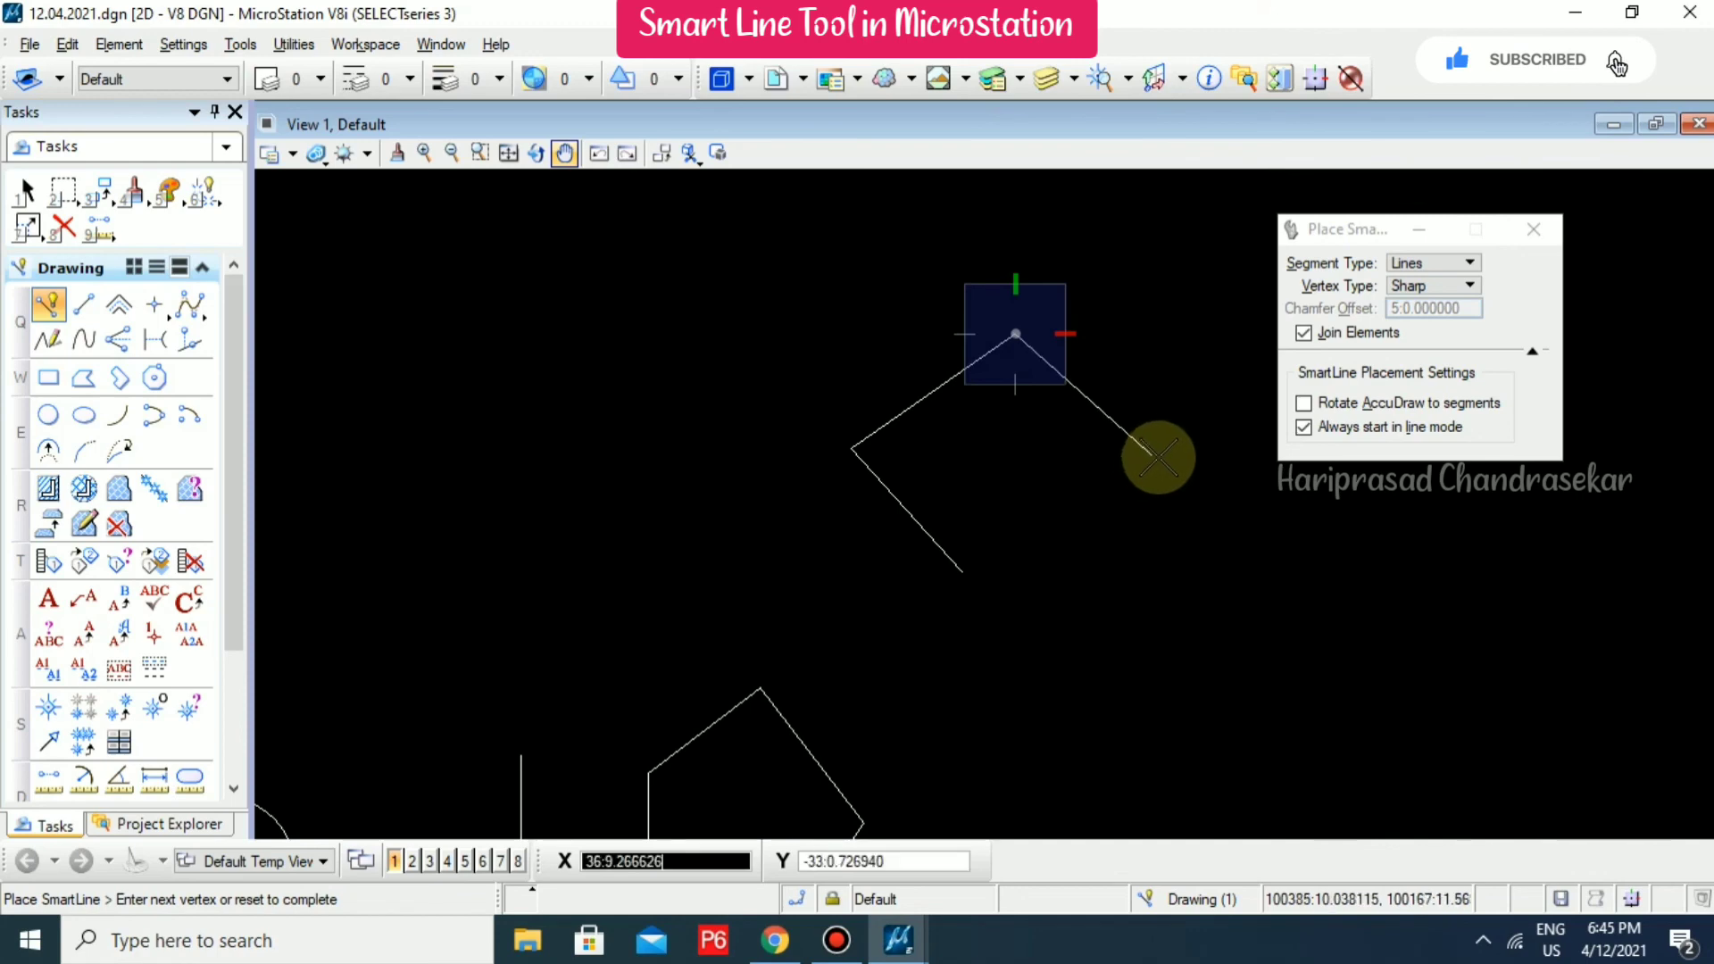
{"action": "left_click", "coordinate": [1159, 457]}
{"action": "left_click", "coordinate": [1136, 646]}
{"action": "left_click", "coordinate": [975, 693]}
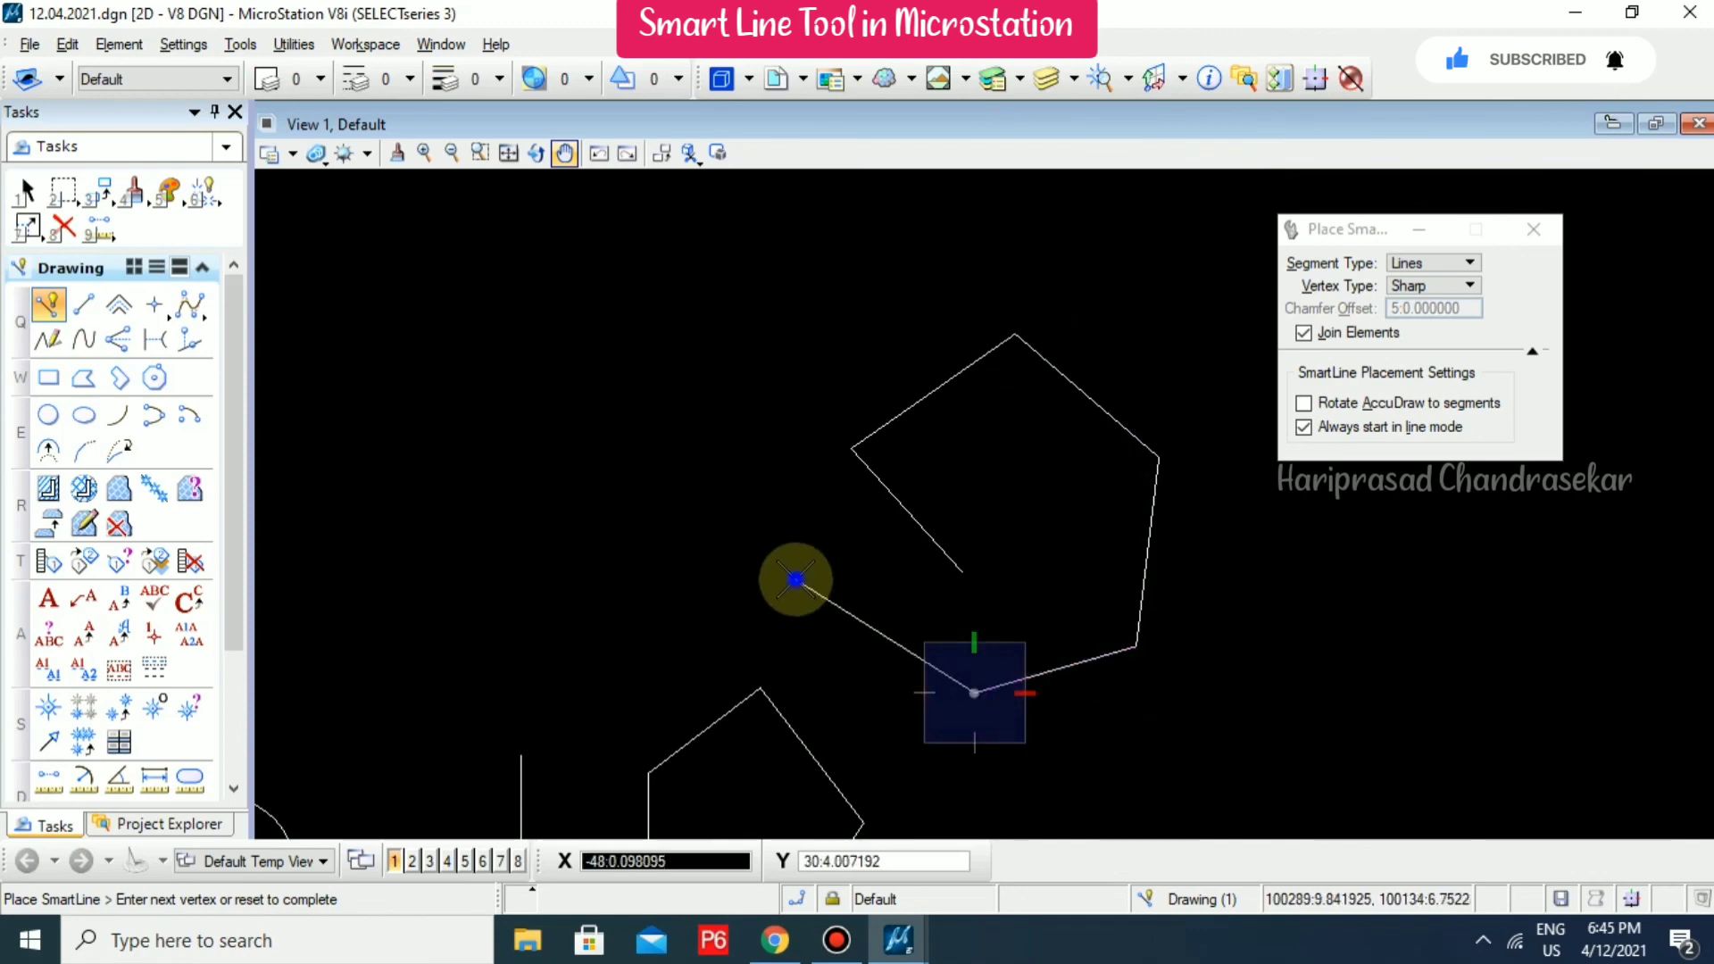
{"action": "right_click", "coordinate": [1055, 483]}
- Turn Rotate AccuDraw to segments back on in the SmartLine placement settings
{"action": "left_click", "coordinate": [1324, 404]}
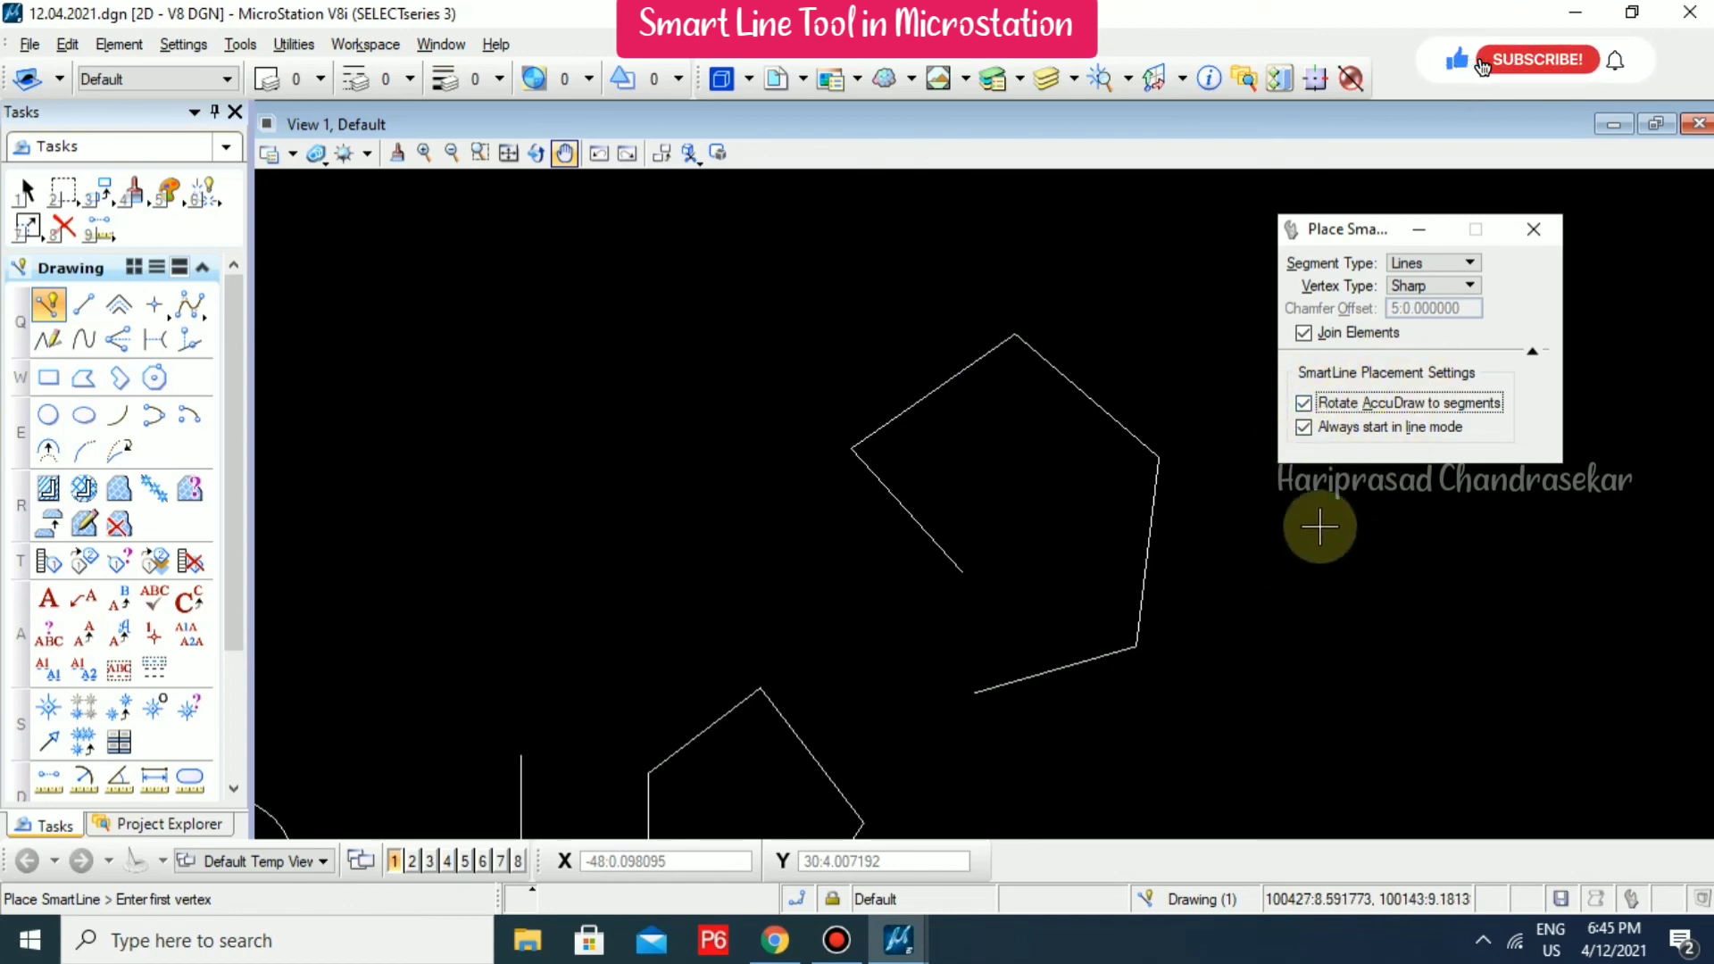
{"action": "middle_click_drag", "start_coordinate": [1063, 534], "coordinate": [982, 535]}
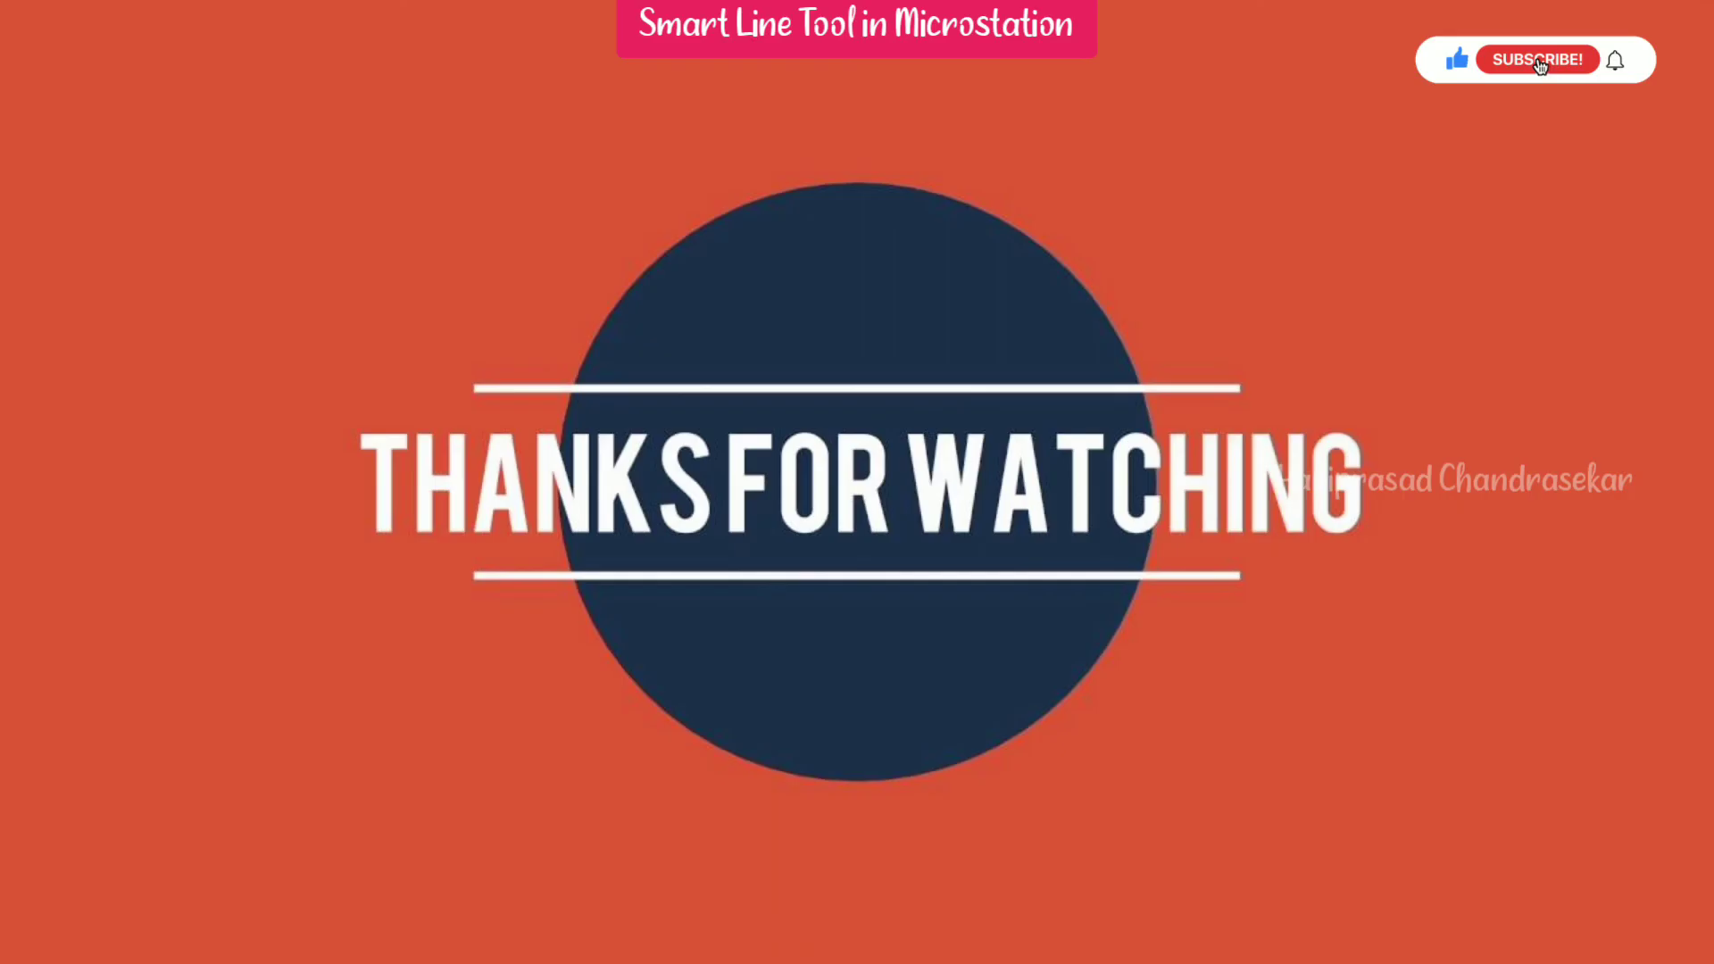